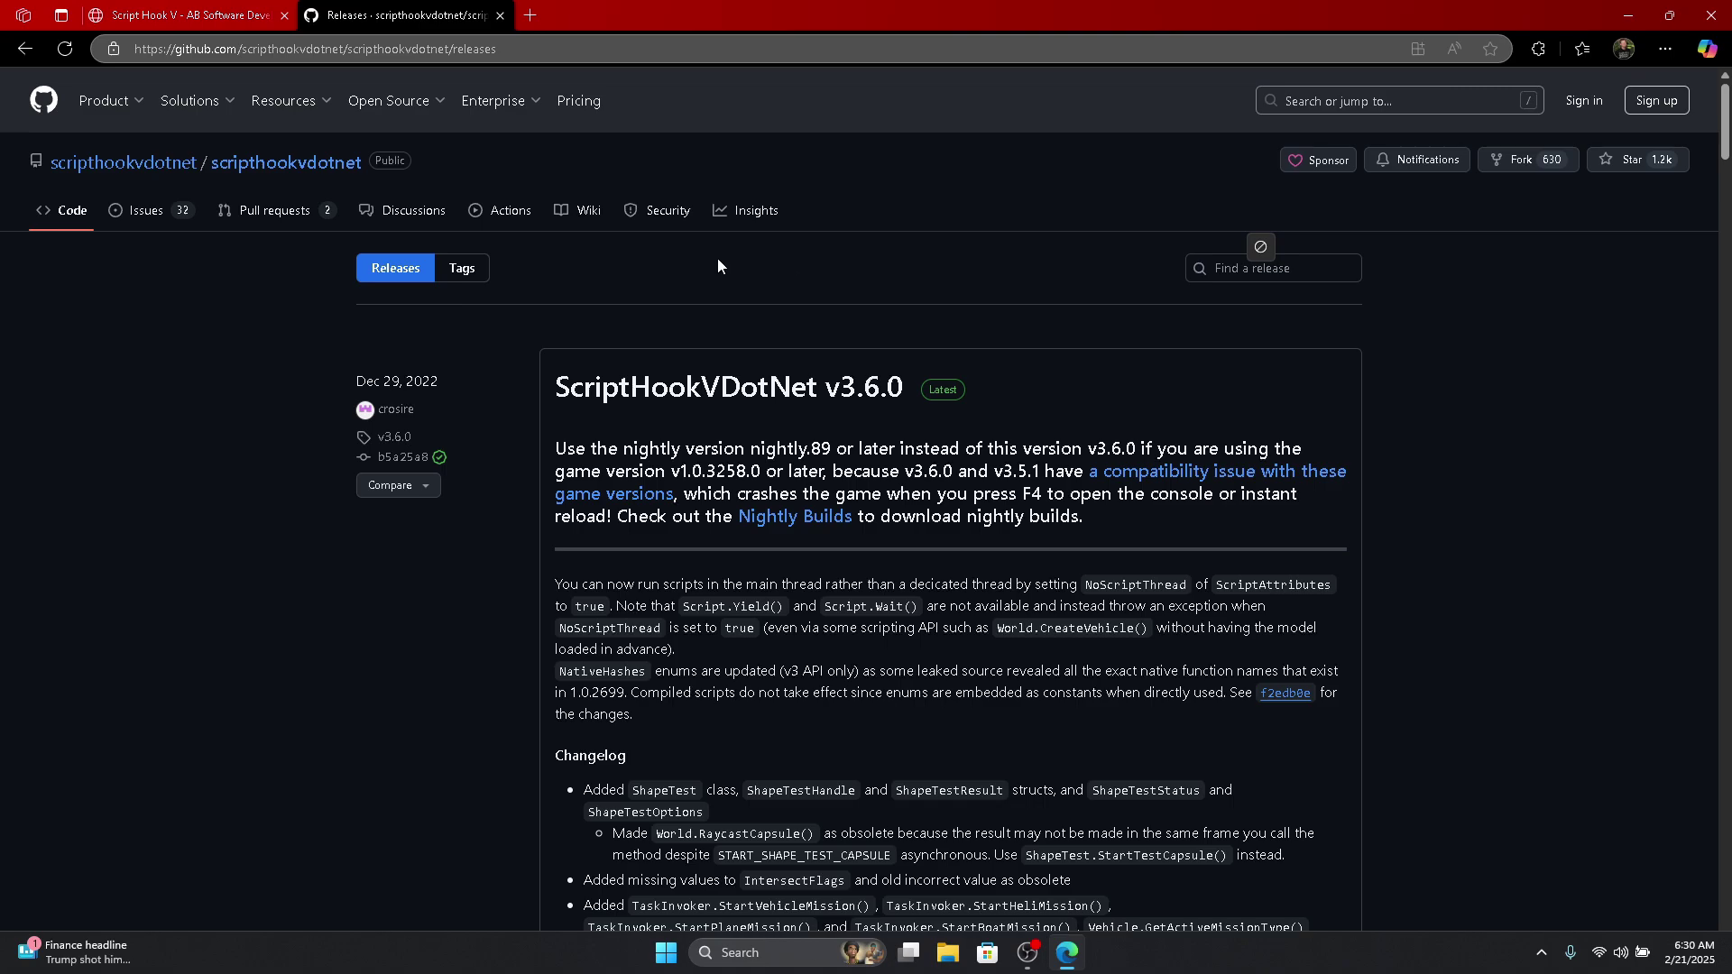
# Bring the browser back and switch to the Script Hook V page on dev-c.com.
pyautogui.hotkey('ctrl', 'Tab')
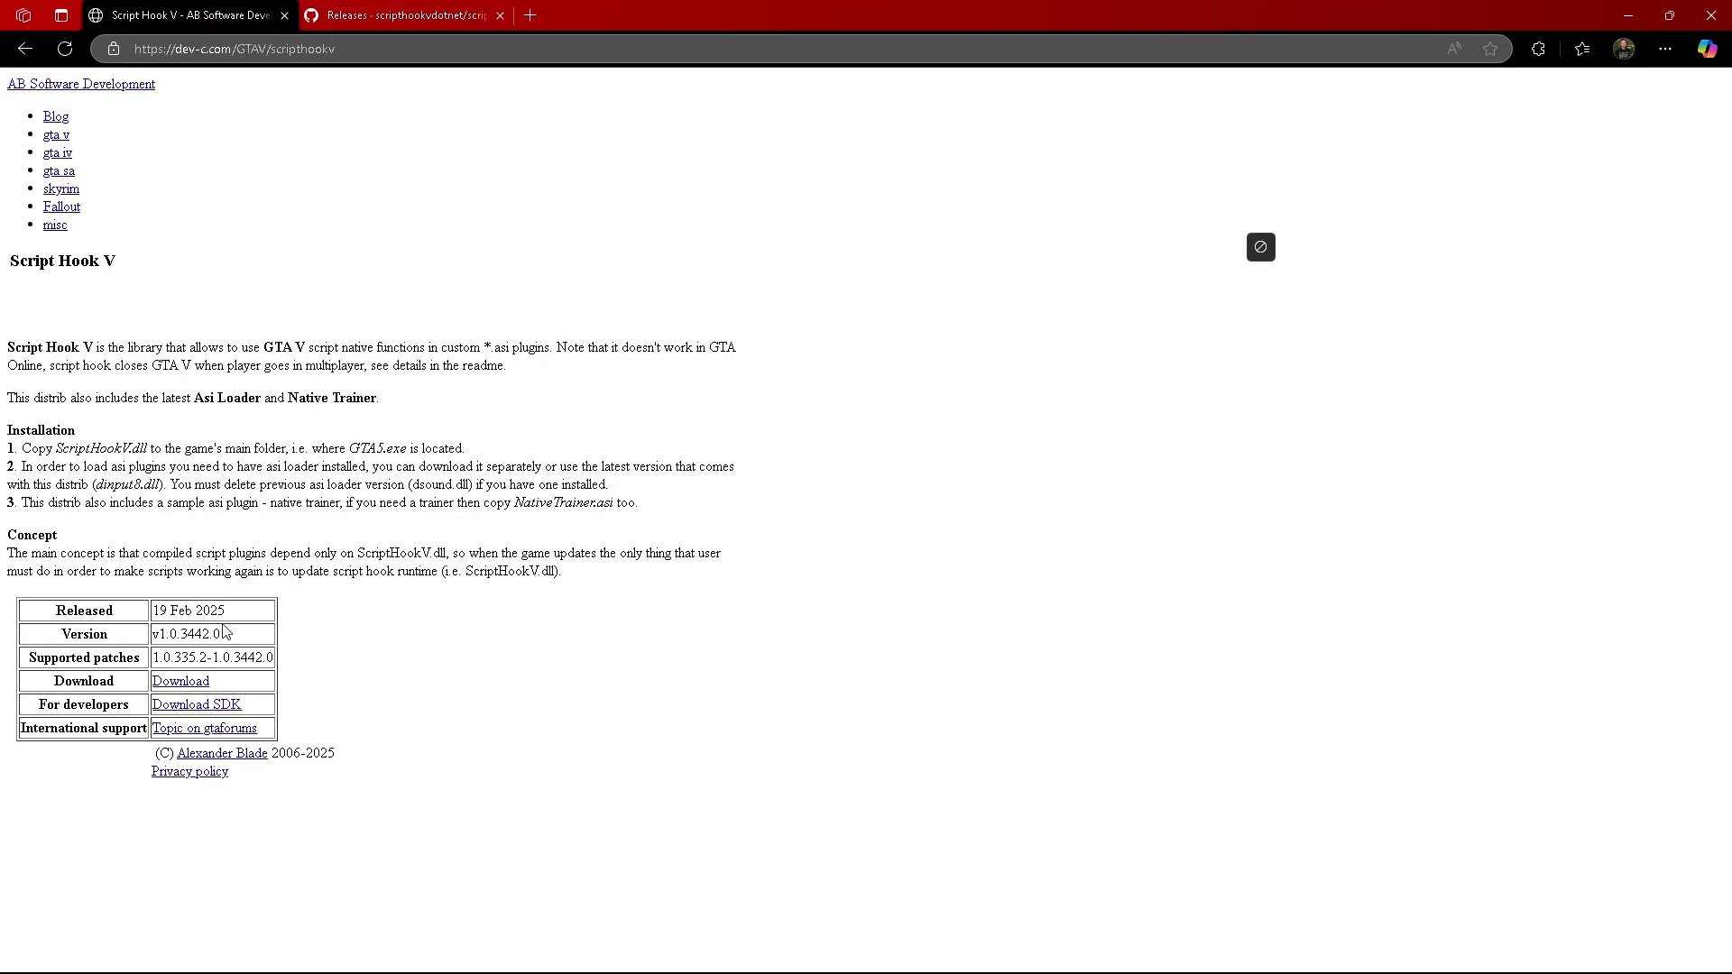
pyautogui.click(339, 7)
pyautogui.click(200, 7)
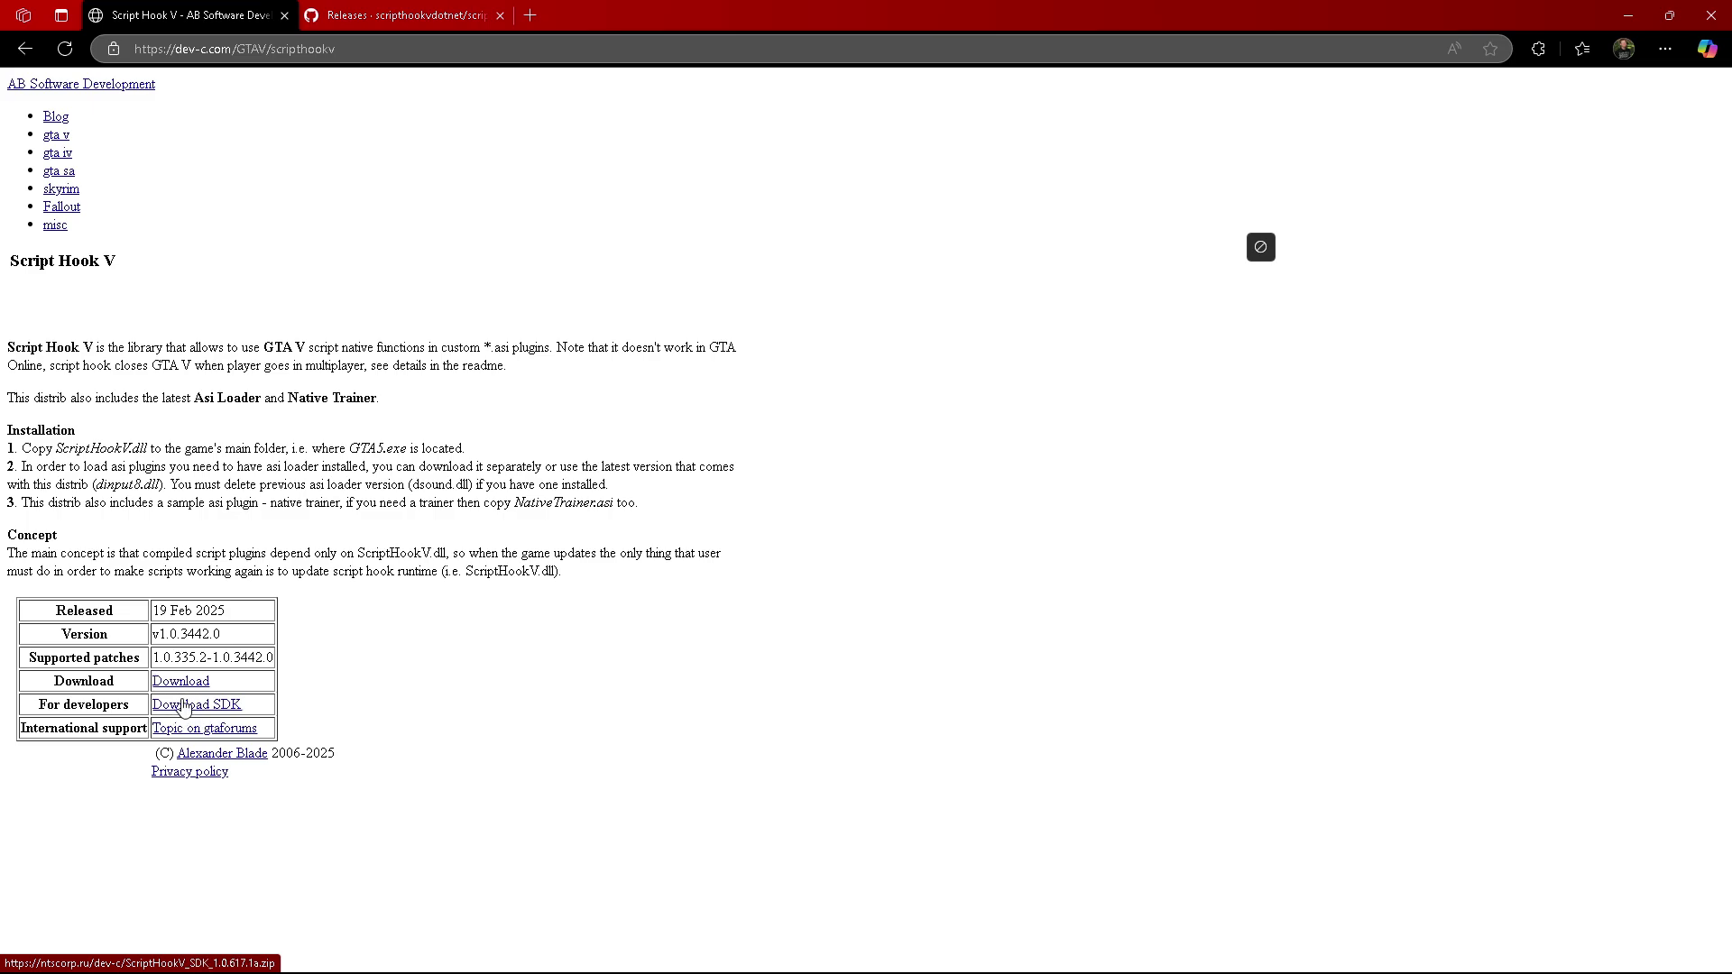
pyautogui.moveTo(41, 702); pyautogui.dragTo(134, 716)
pyautogui.click(89, 682)
pyautogui.moveTo(48, 678); pyautogui.dragTo(176, 695)
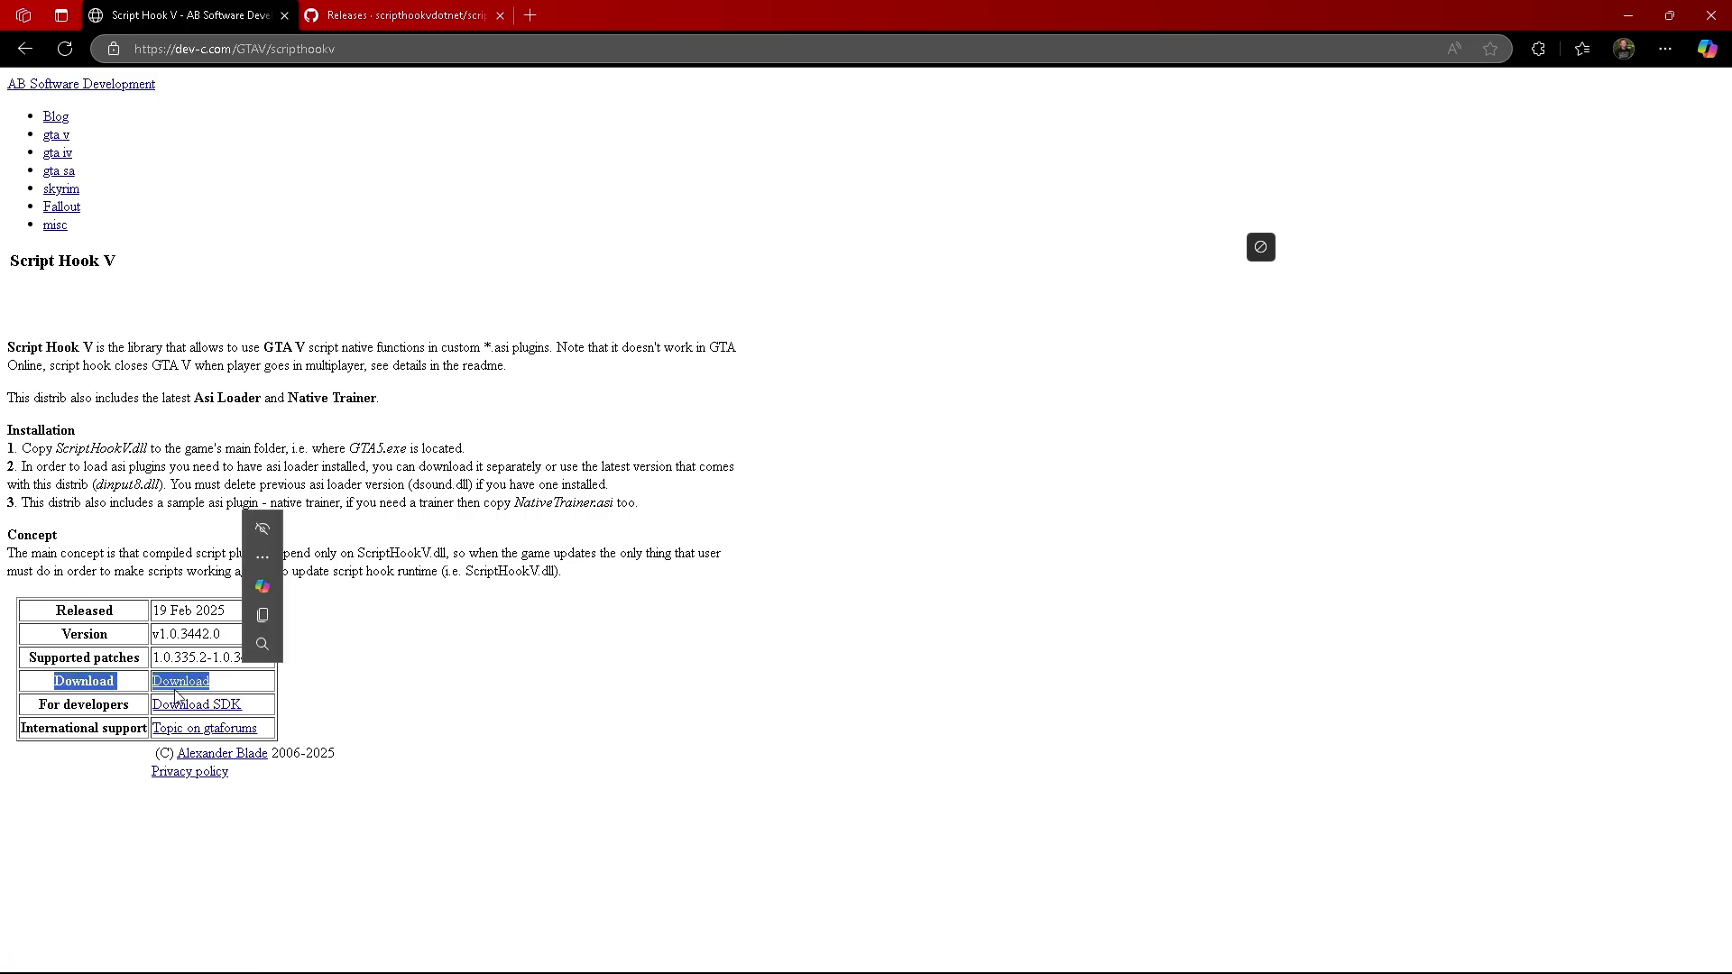
pyautogui.click(597, 667)
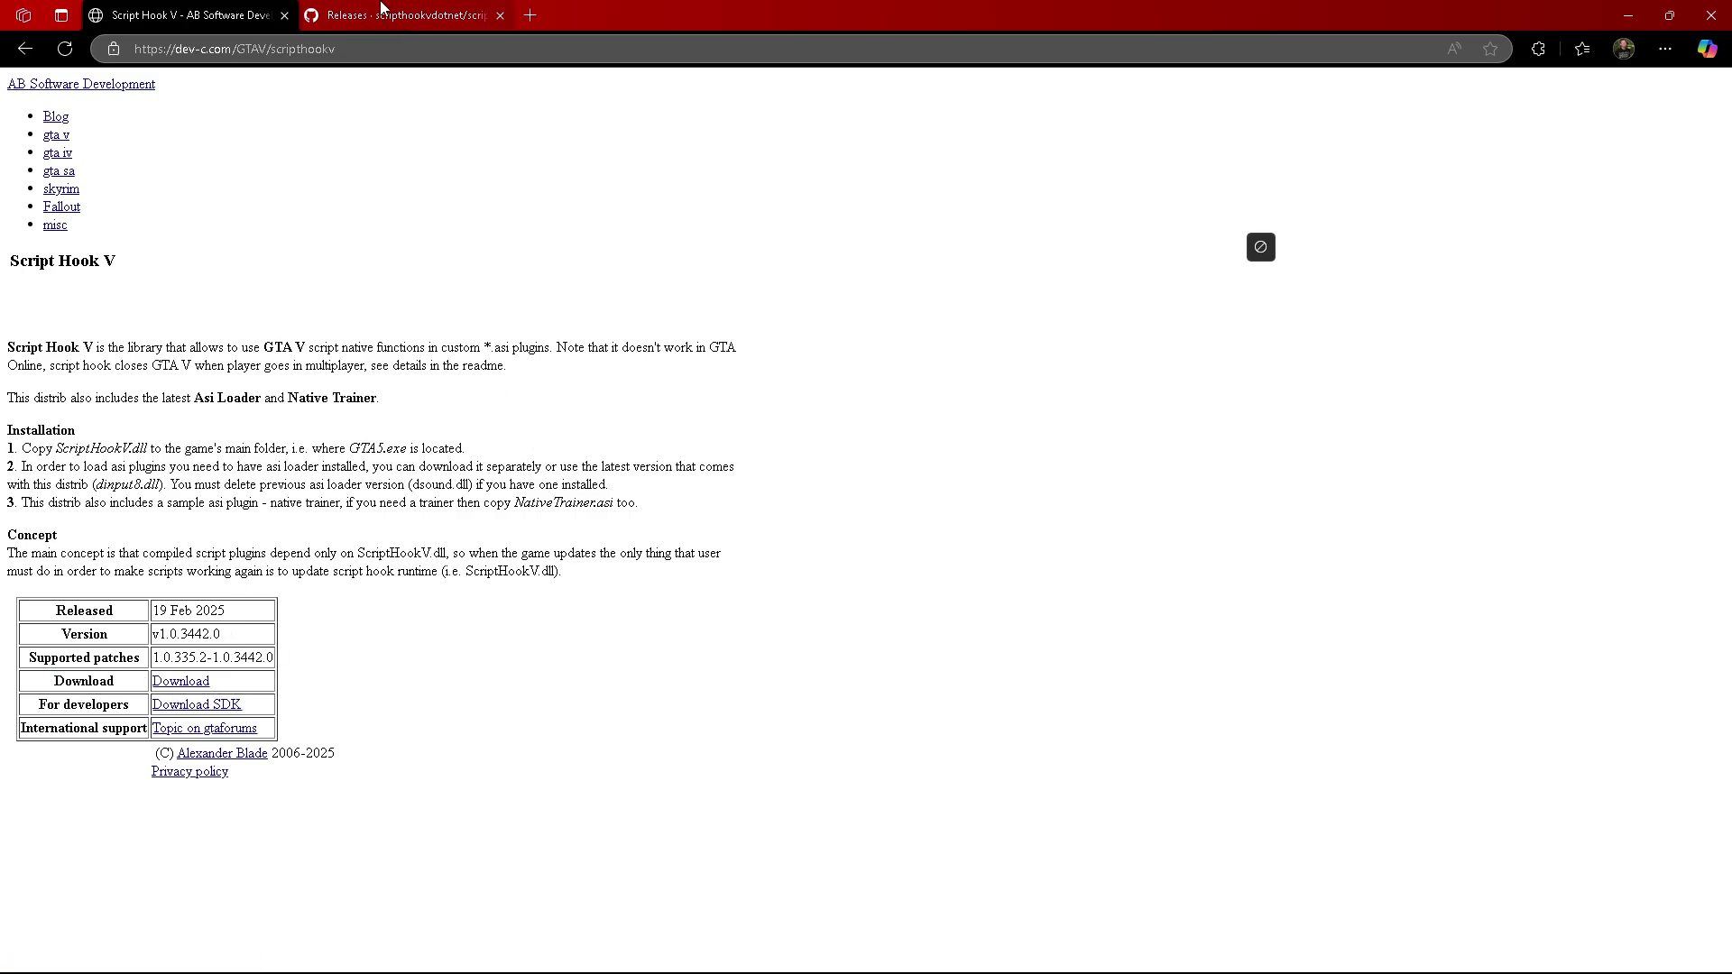
# Return to the ScriptHookVDotNet releases page and read the v3.6.0 compatibility and F4 notes.
pyautogui.click(380, 11)
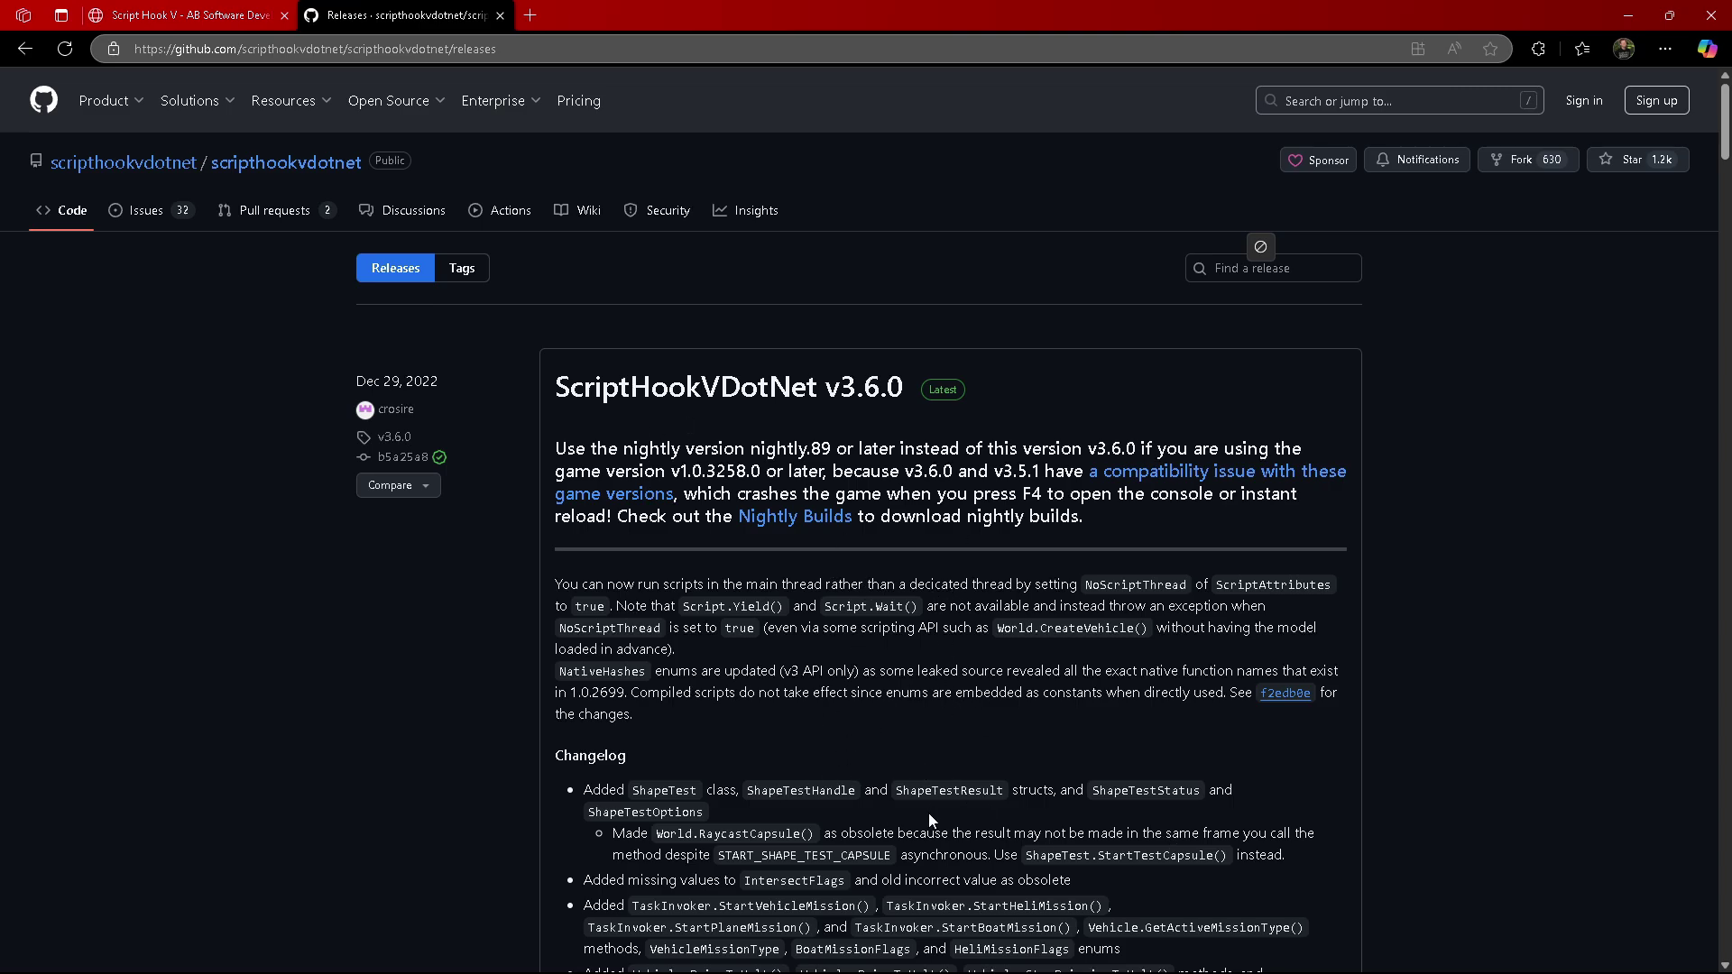
pyautogui.scroll(-9, 929, 814)
pyautogui.scroll(9, 1216, 574)
pyautogui.moveTo(723, 493); pyautogui.dragTo(962, 516)
pyautogui.click(1128, 735)
pyautogui.scroll(-6, 1128, 734)
pyautogui.scroll(6, 879, 713)
pyautogui.moveTo(1012, 494); pyautogui.dragTo(1089, 499)
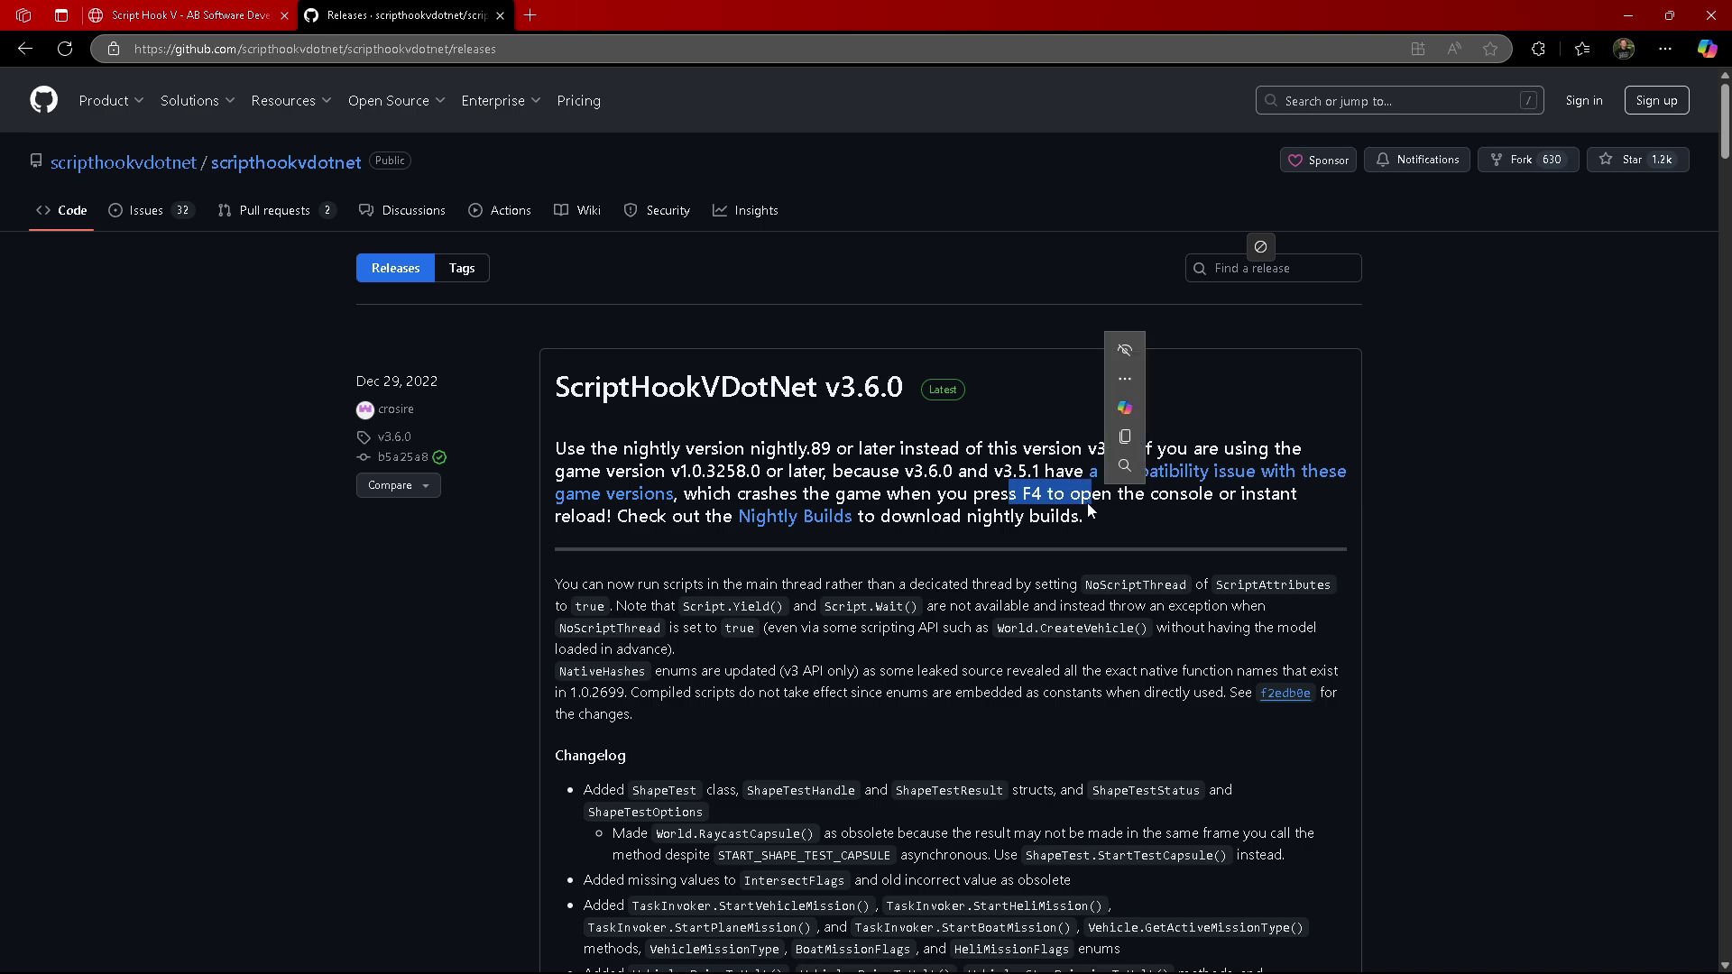
pyautogui.click(1134, 528)
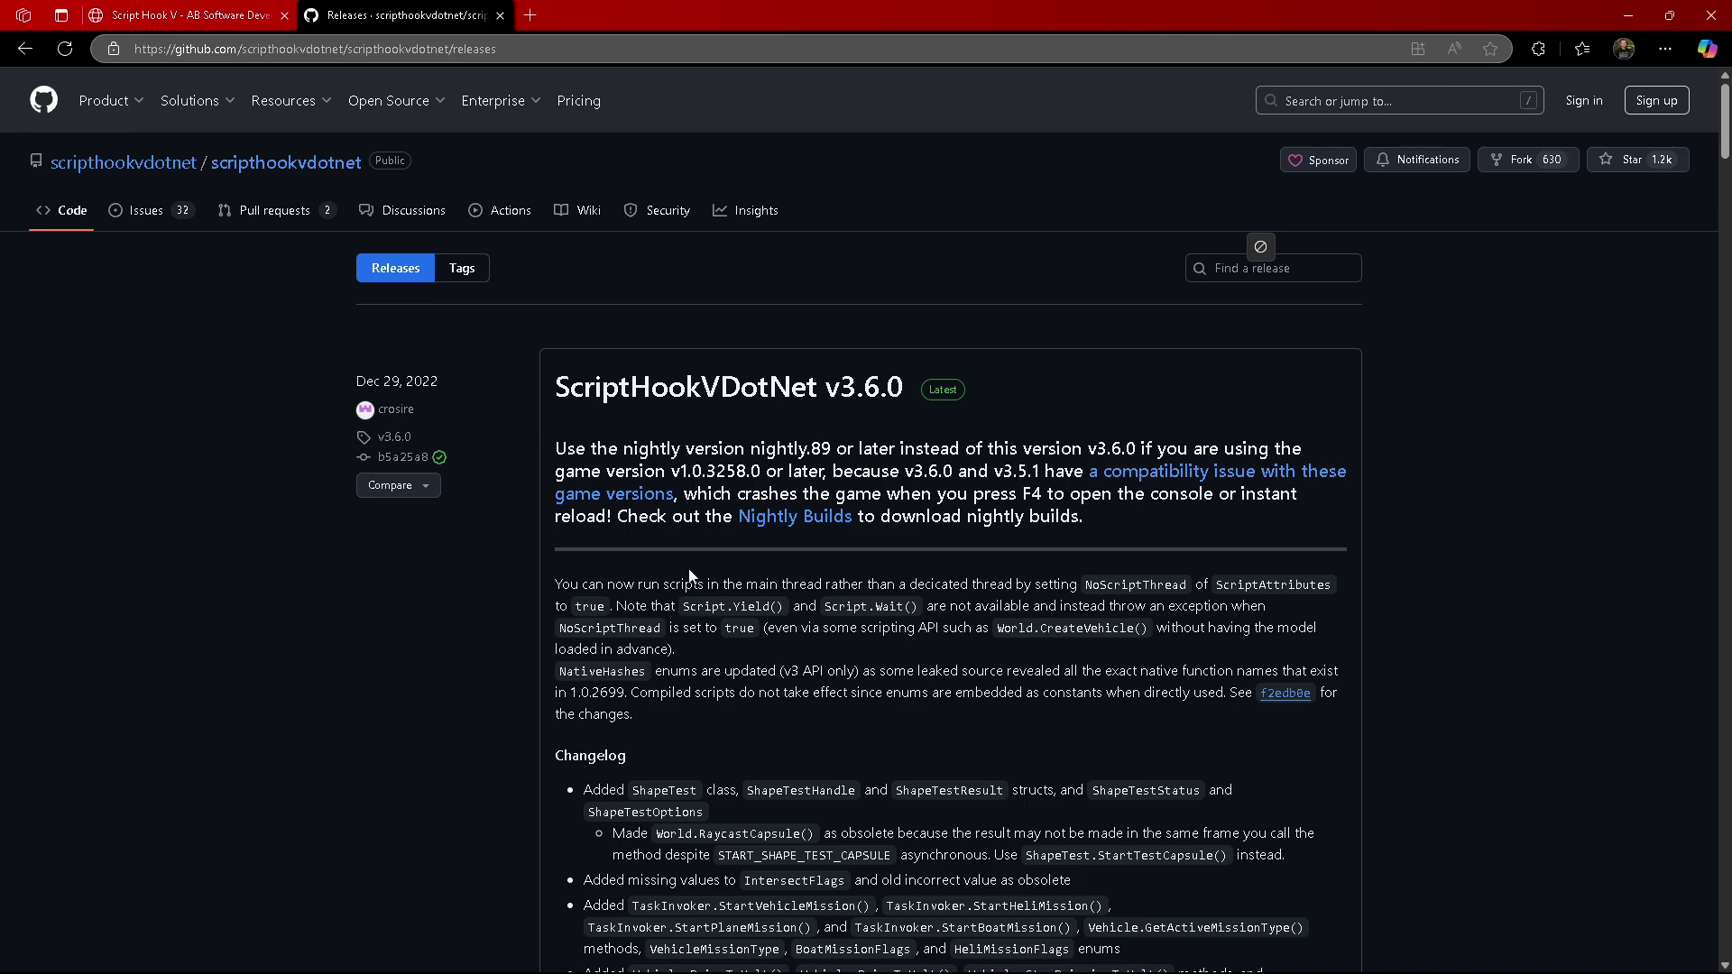
# Follow the Nightly Builds link in the v3.6.0 release notes.
pyautogui.scroll(-15, 886, 704)
pyautogui.scroll(4, 892, 672)
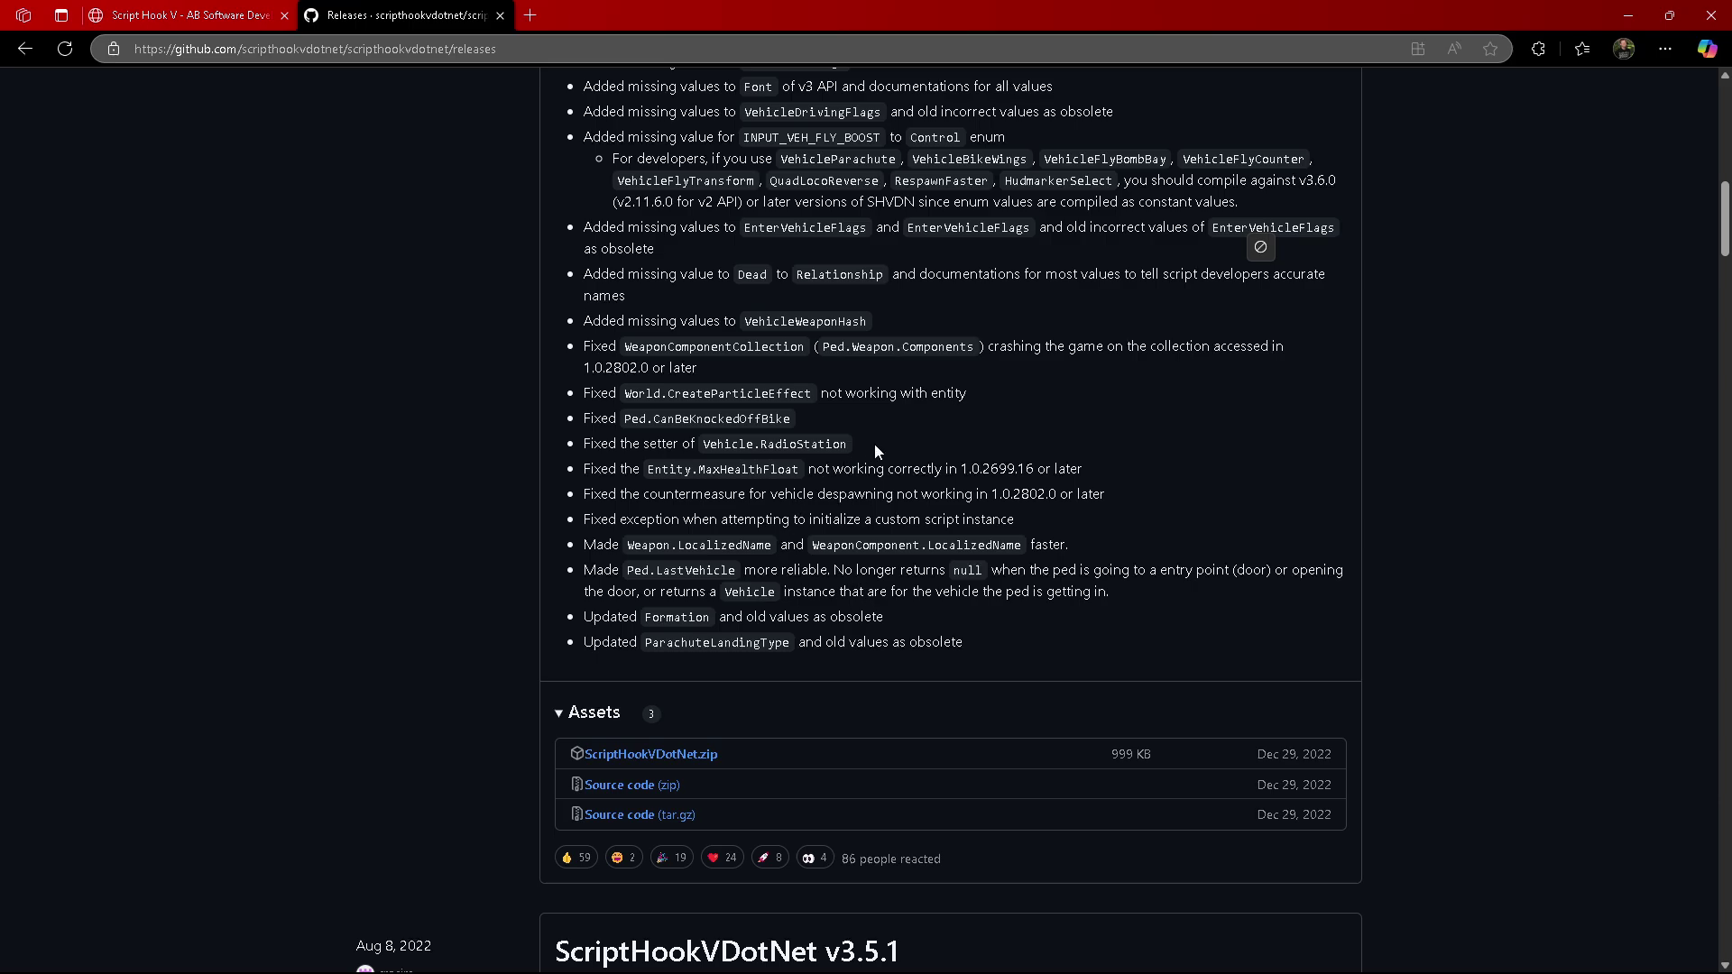
pyautogui.scroll(9, 874, 442)
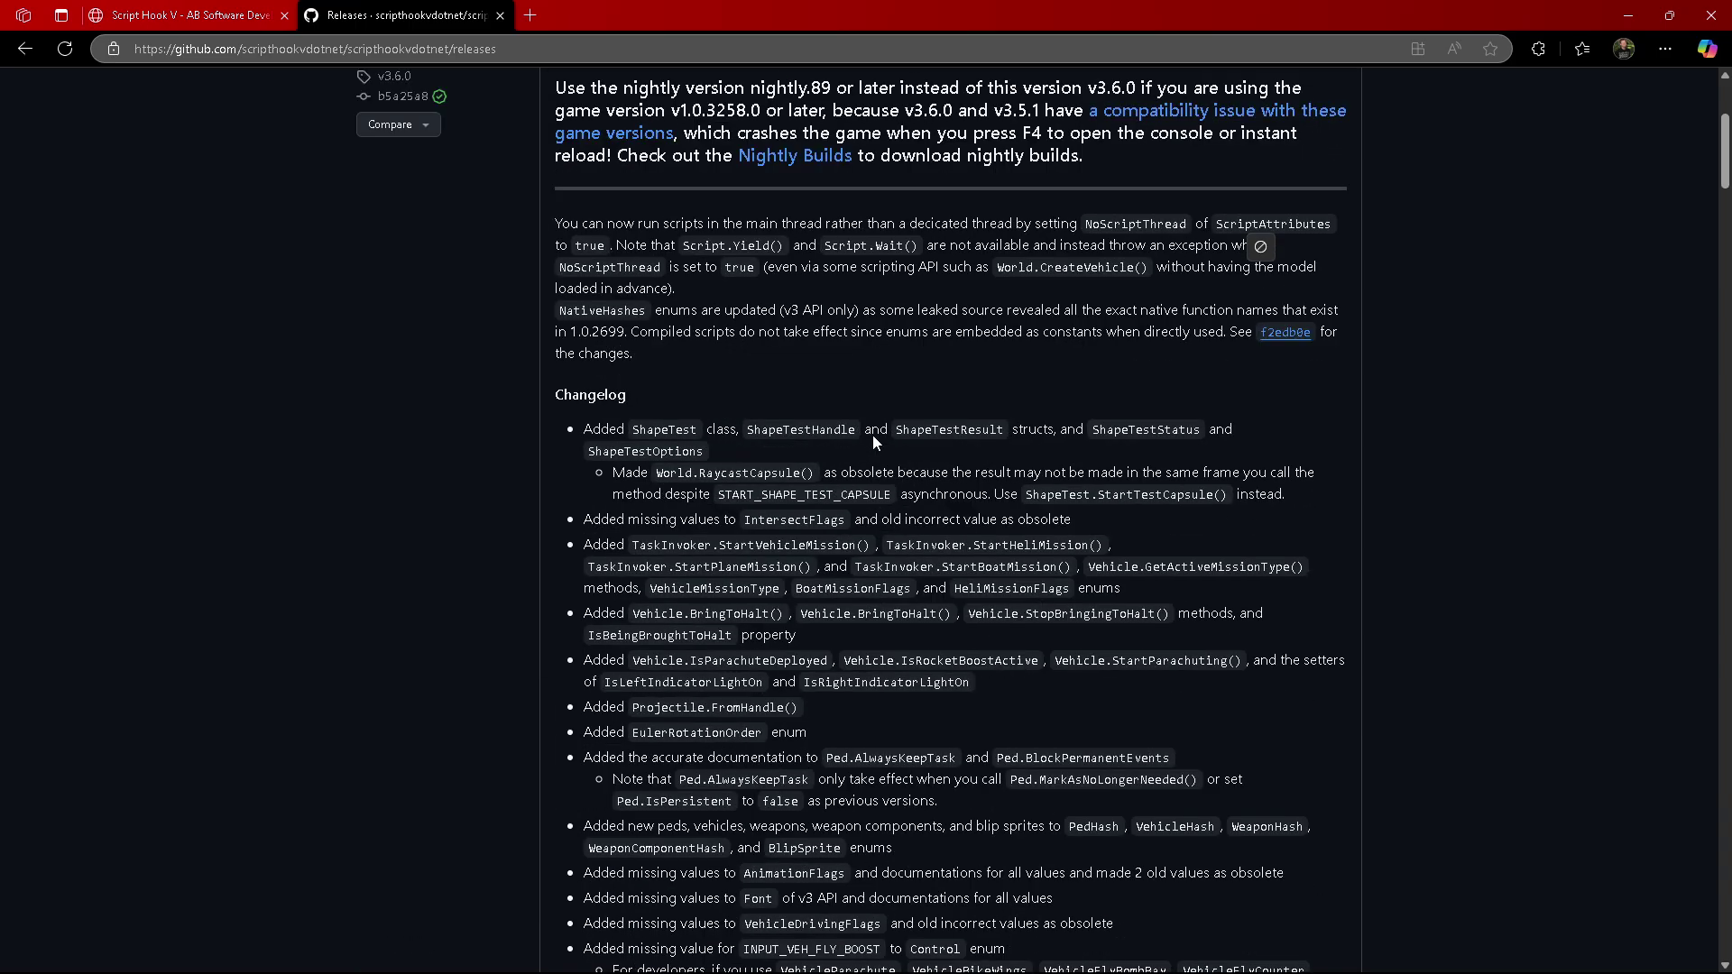
pyautogui.scroll(4, 873, 435)
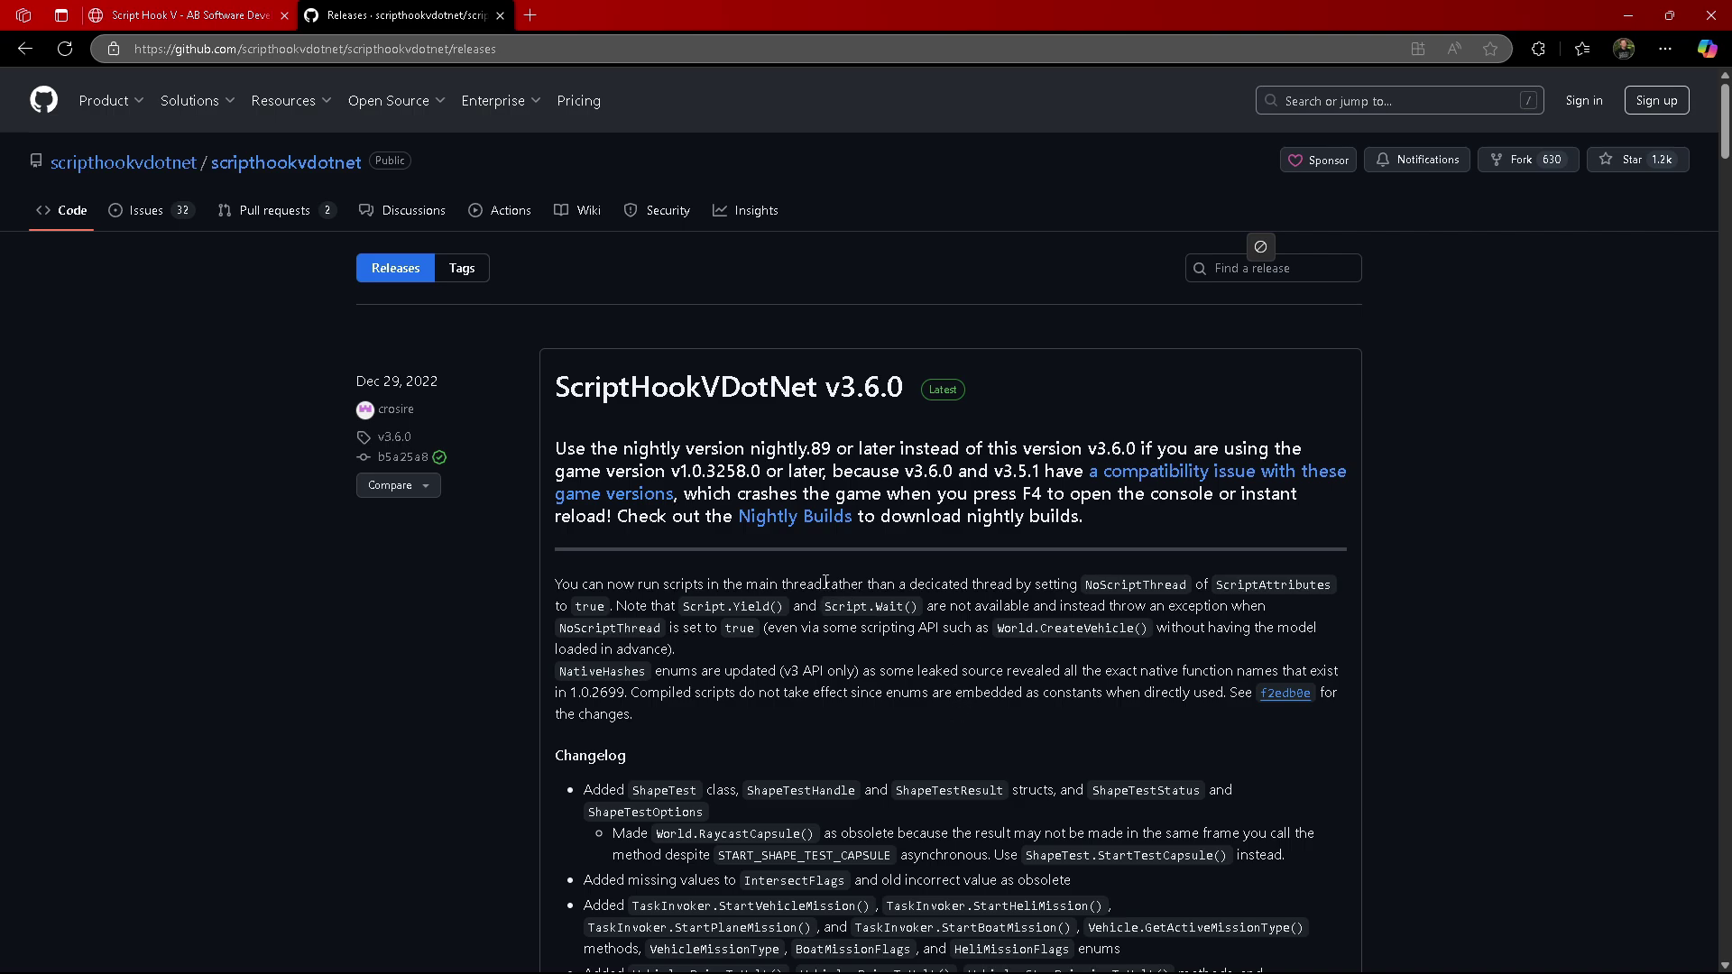
pyautogui.moveTo(732, 516); pyautogui.dragTo(858, 516)
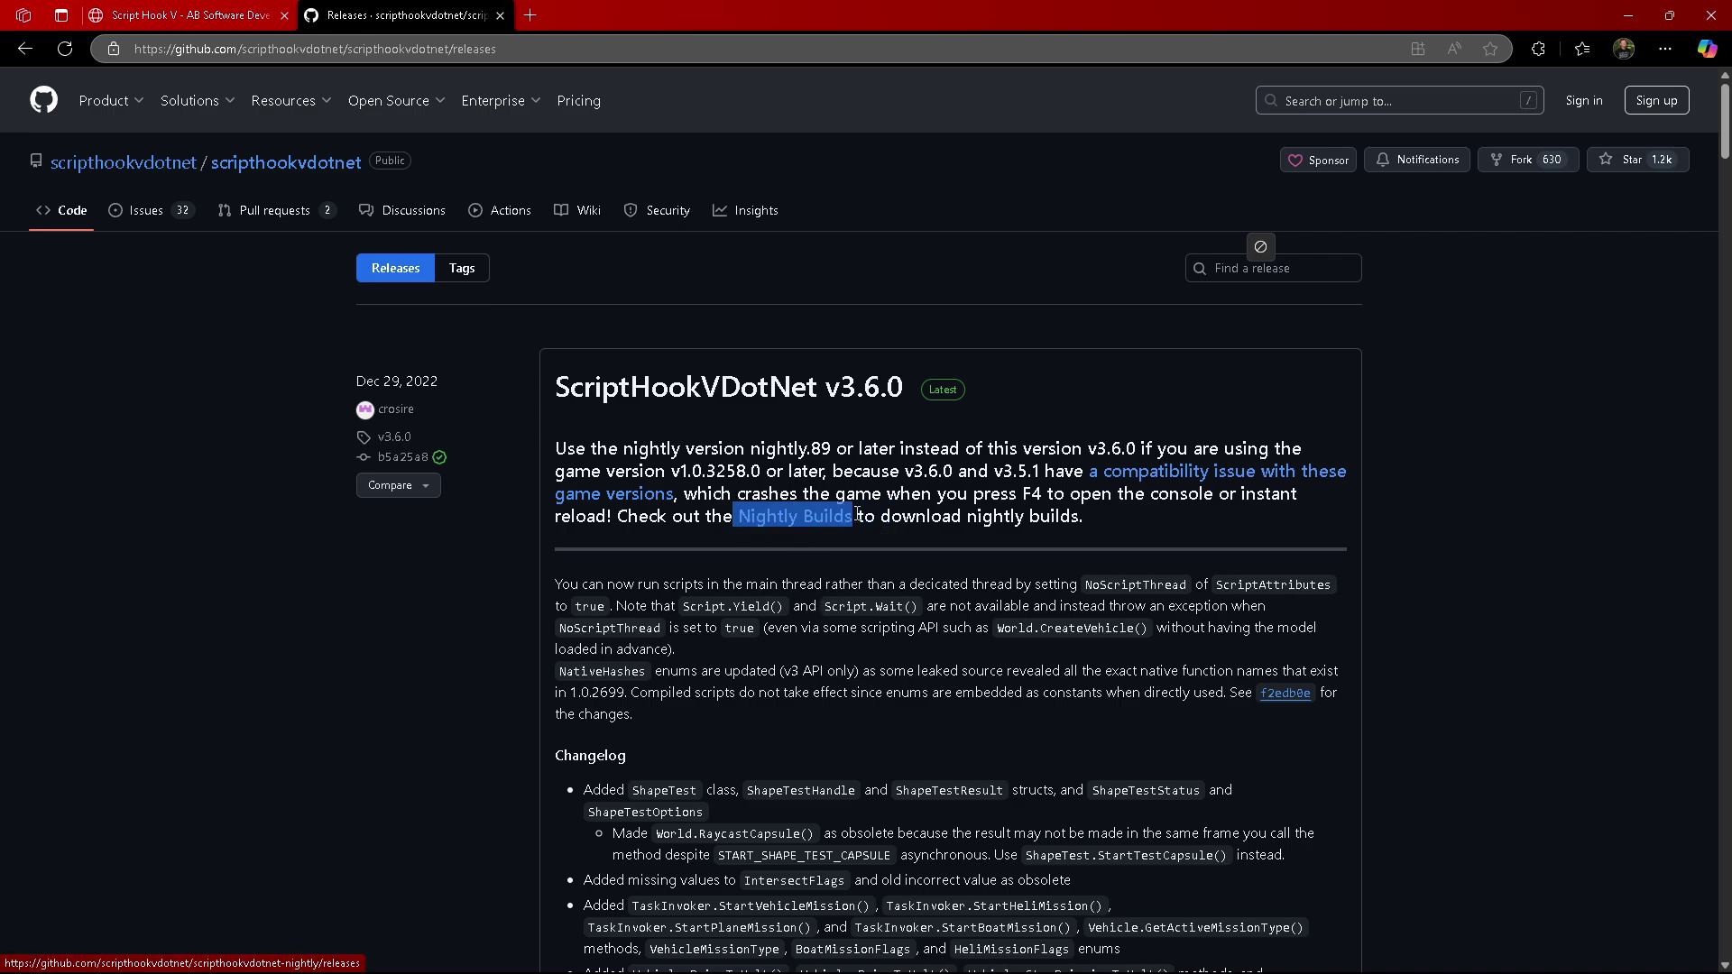
pyautogui.click(799, 524)
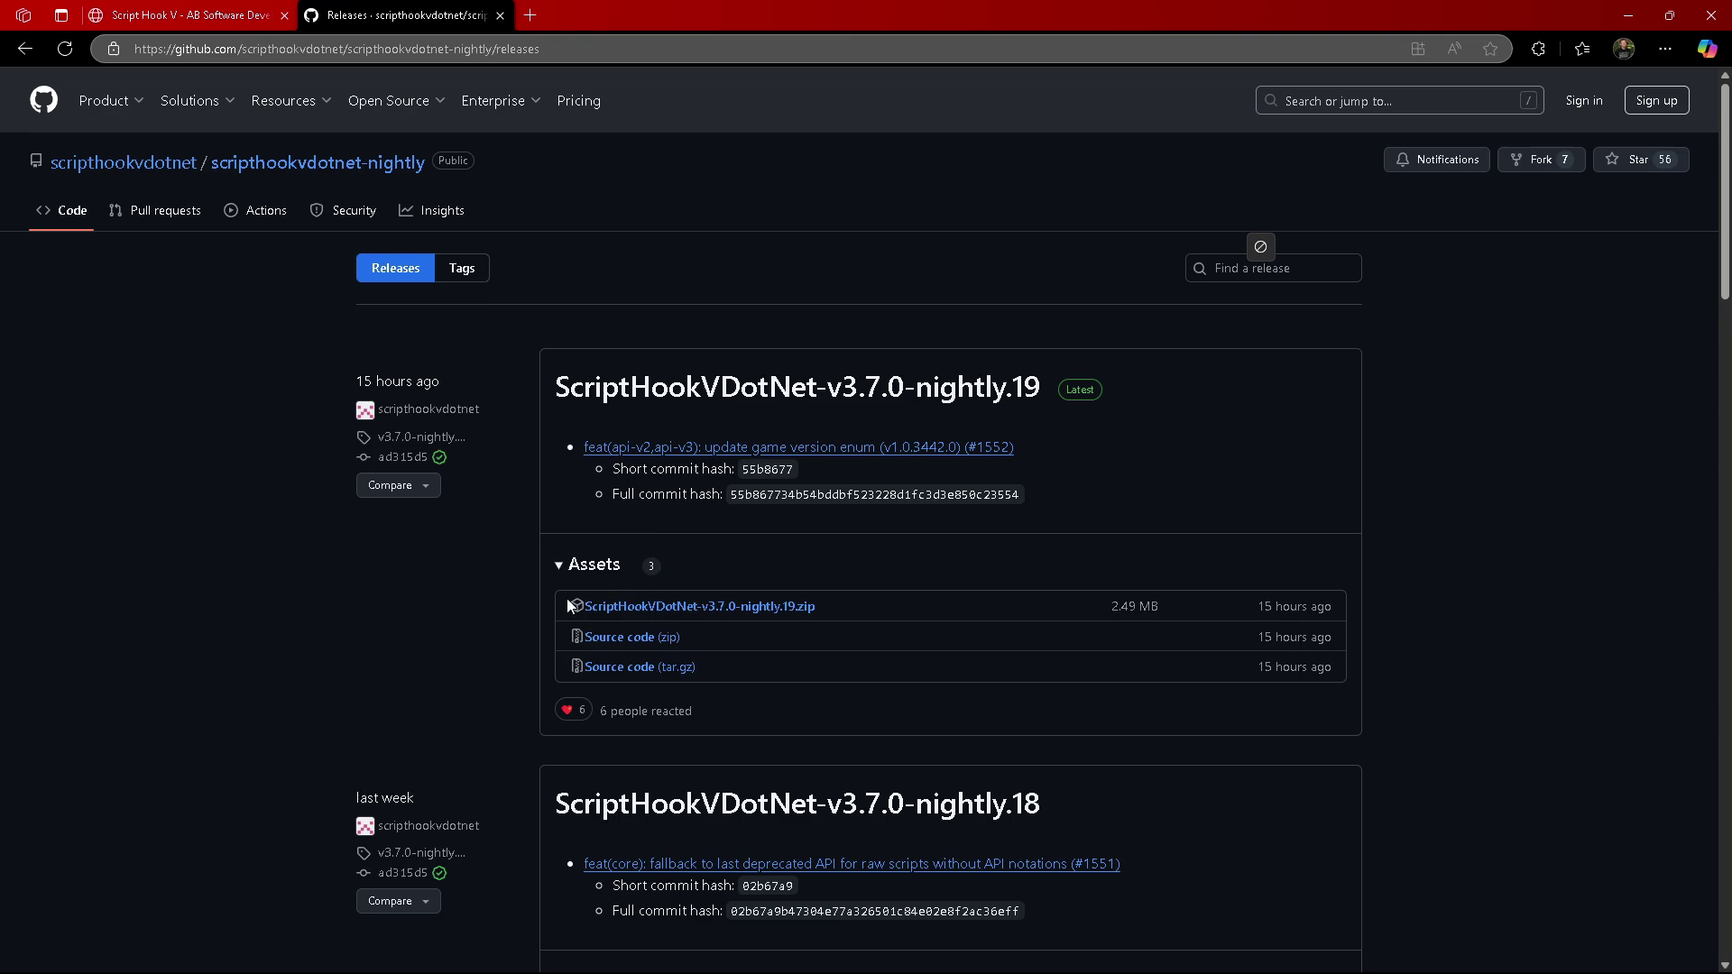
# Download the ScriptHookVDotNet-v3.7.0-nightly.19.zip asset, uploaded 15 hours ago.
pyautogui.moveTo(570, 606); pyautogui.dragTo(812, 614)
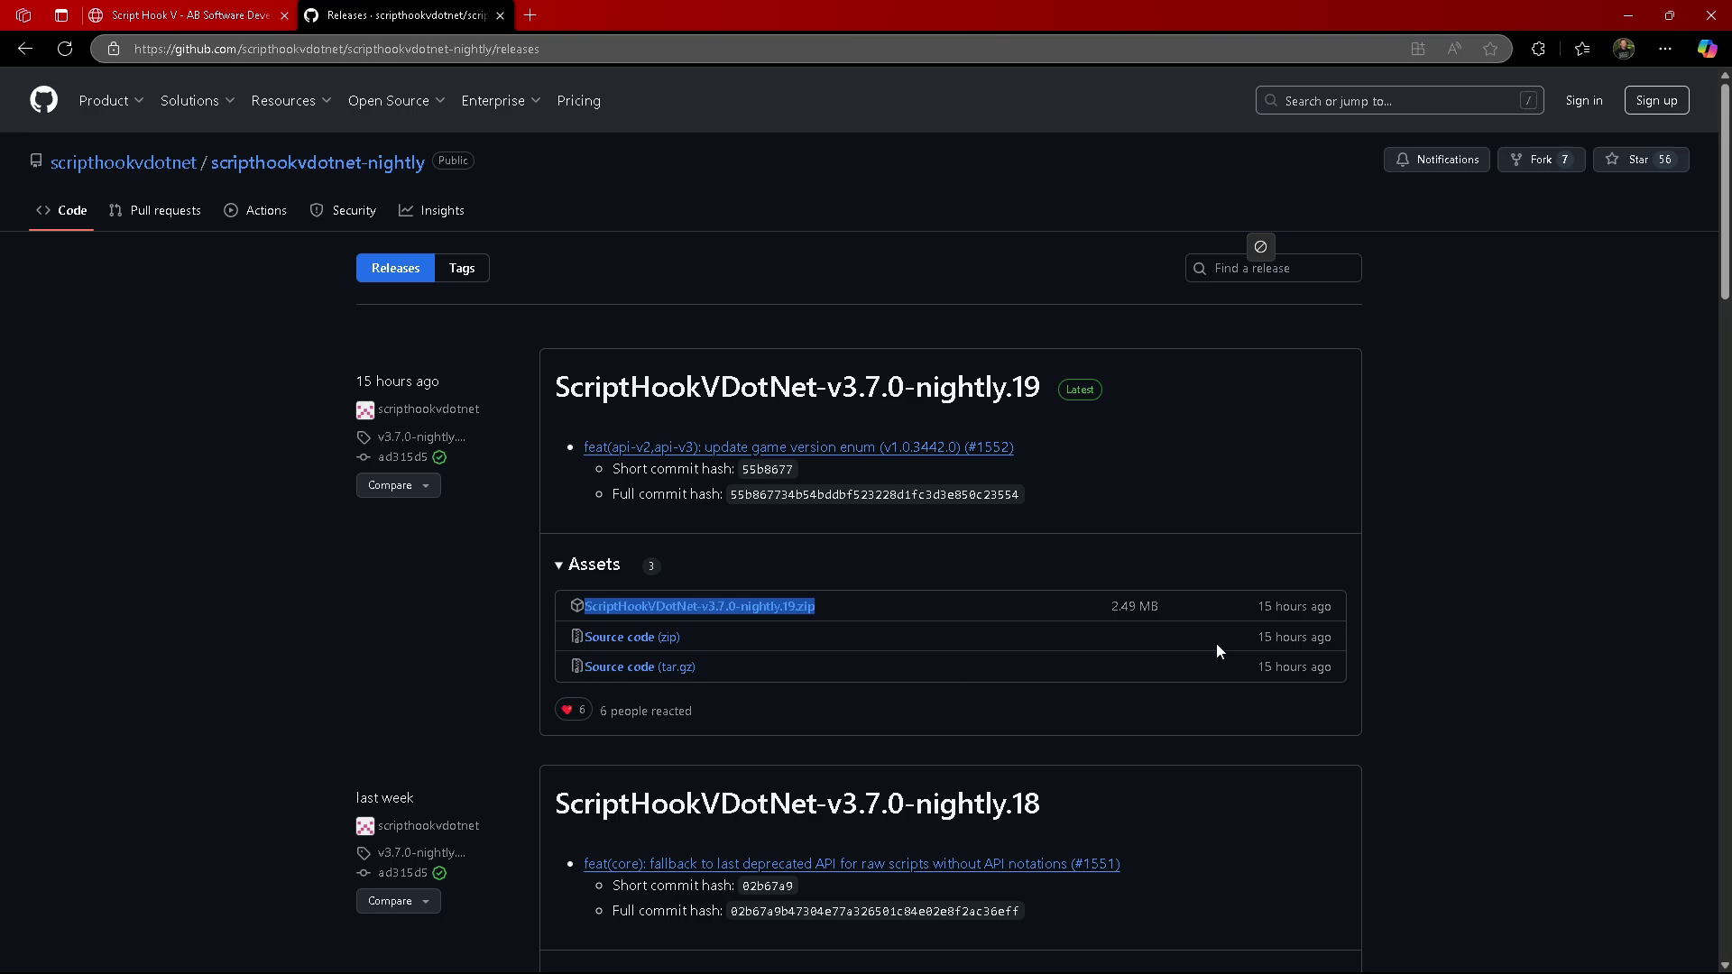
pyautogui.click(1248, 617)
pyautogui.moveTo(1262, 613); pyautogui.dragTo(1330, 613)
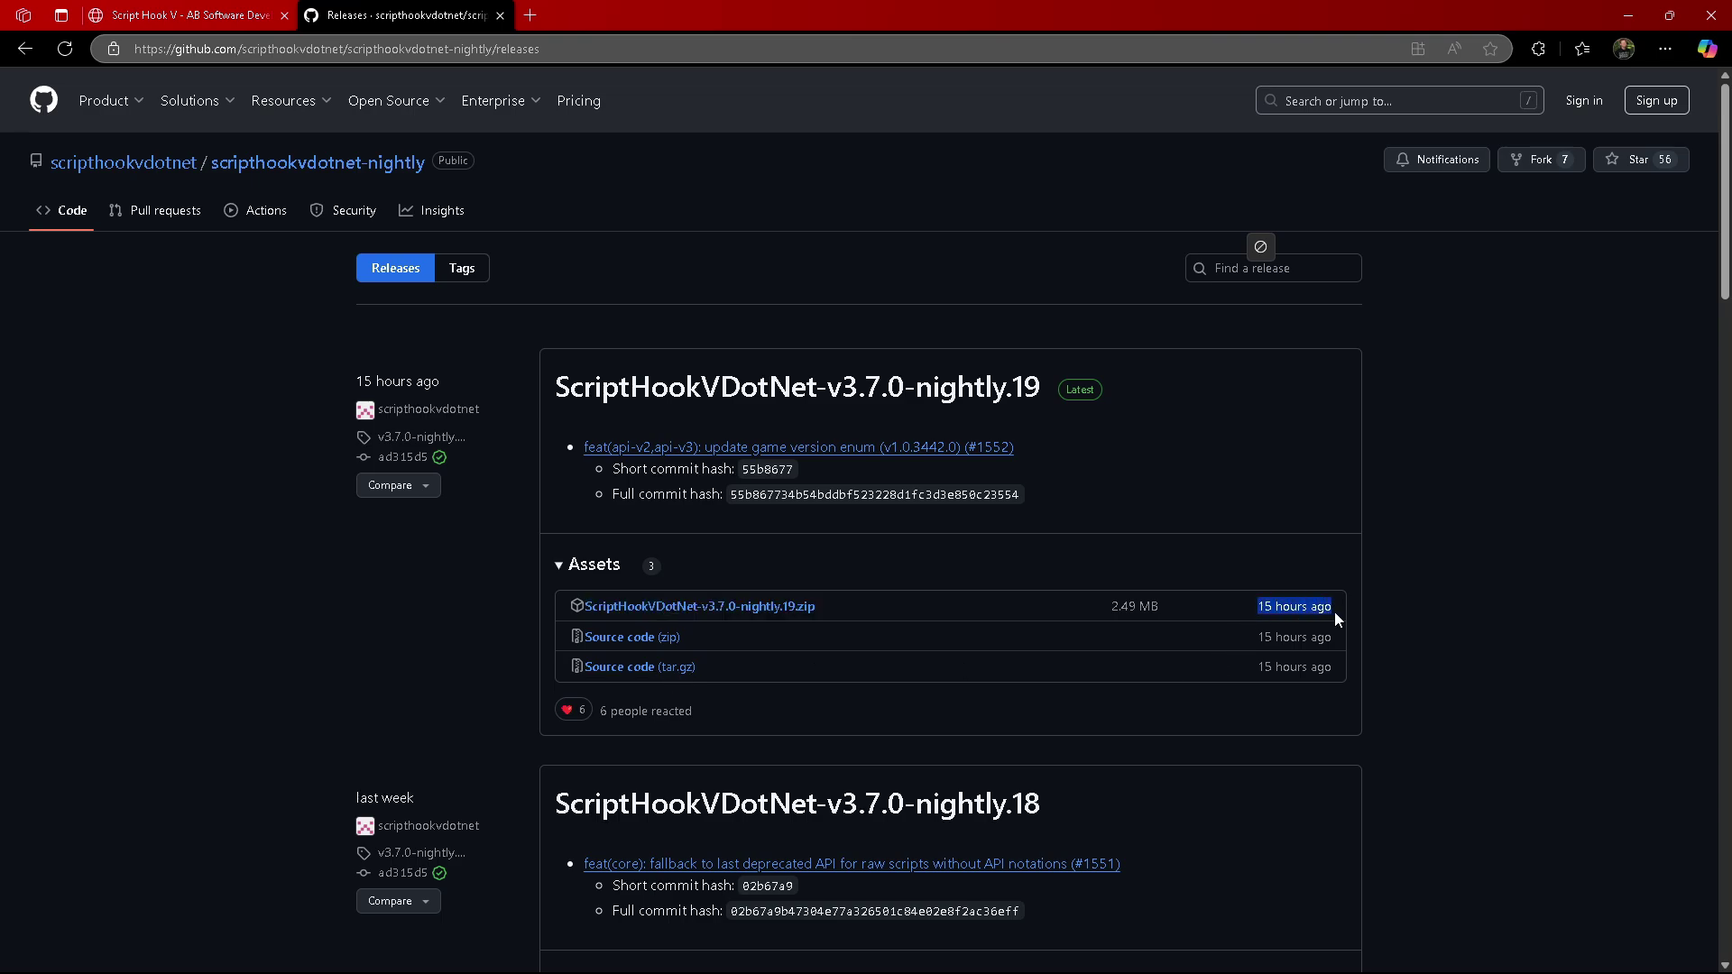
pyautogui.click(1056, 541)
pyautogui.click(682, 613)
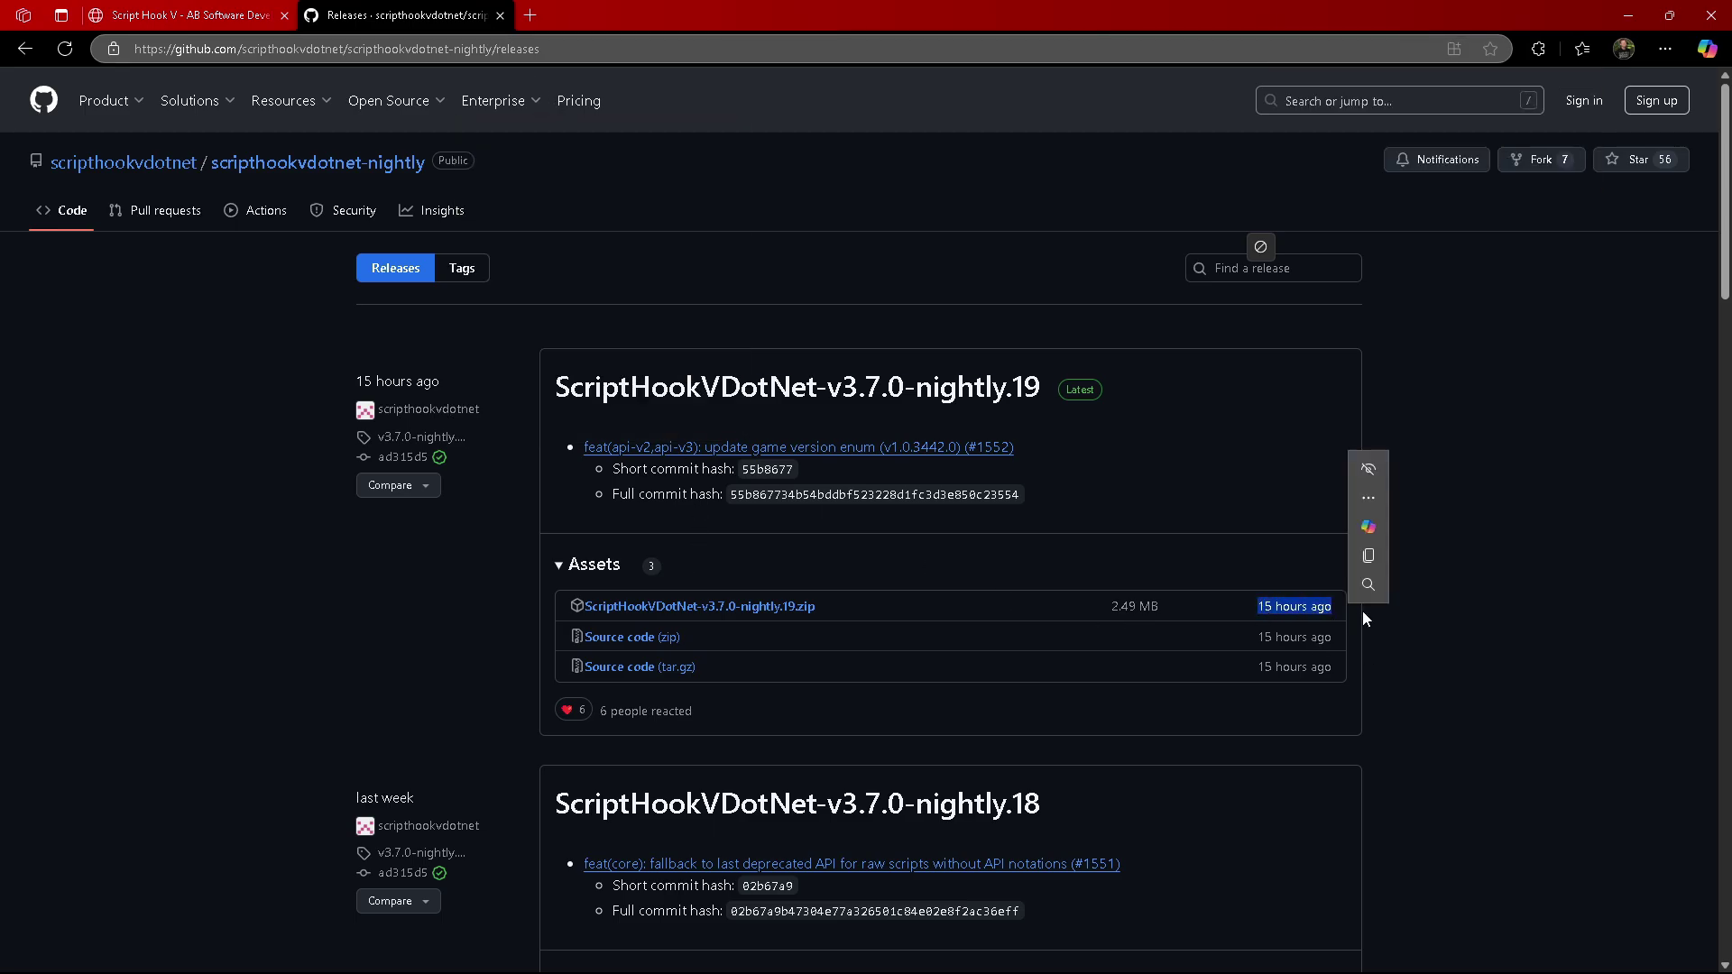
# Close the GitHub releases tab, leaving the Script Hook V page.
pyautogui.scroll(-1, 1365, 439)
pyautogui.scroll(-3, 1358, 439)
pyautogui.scroll(4, 1352, 436)
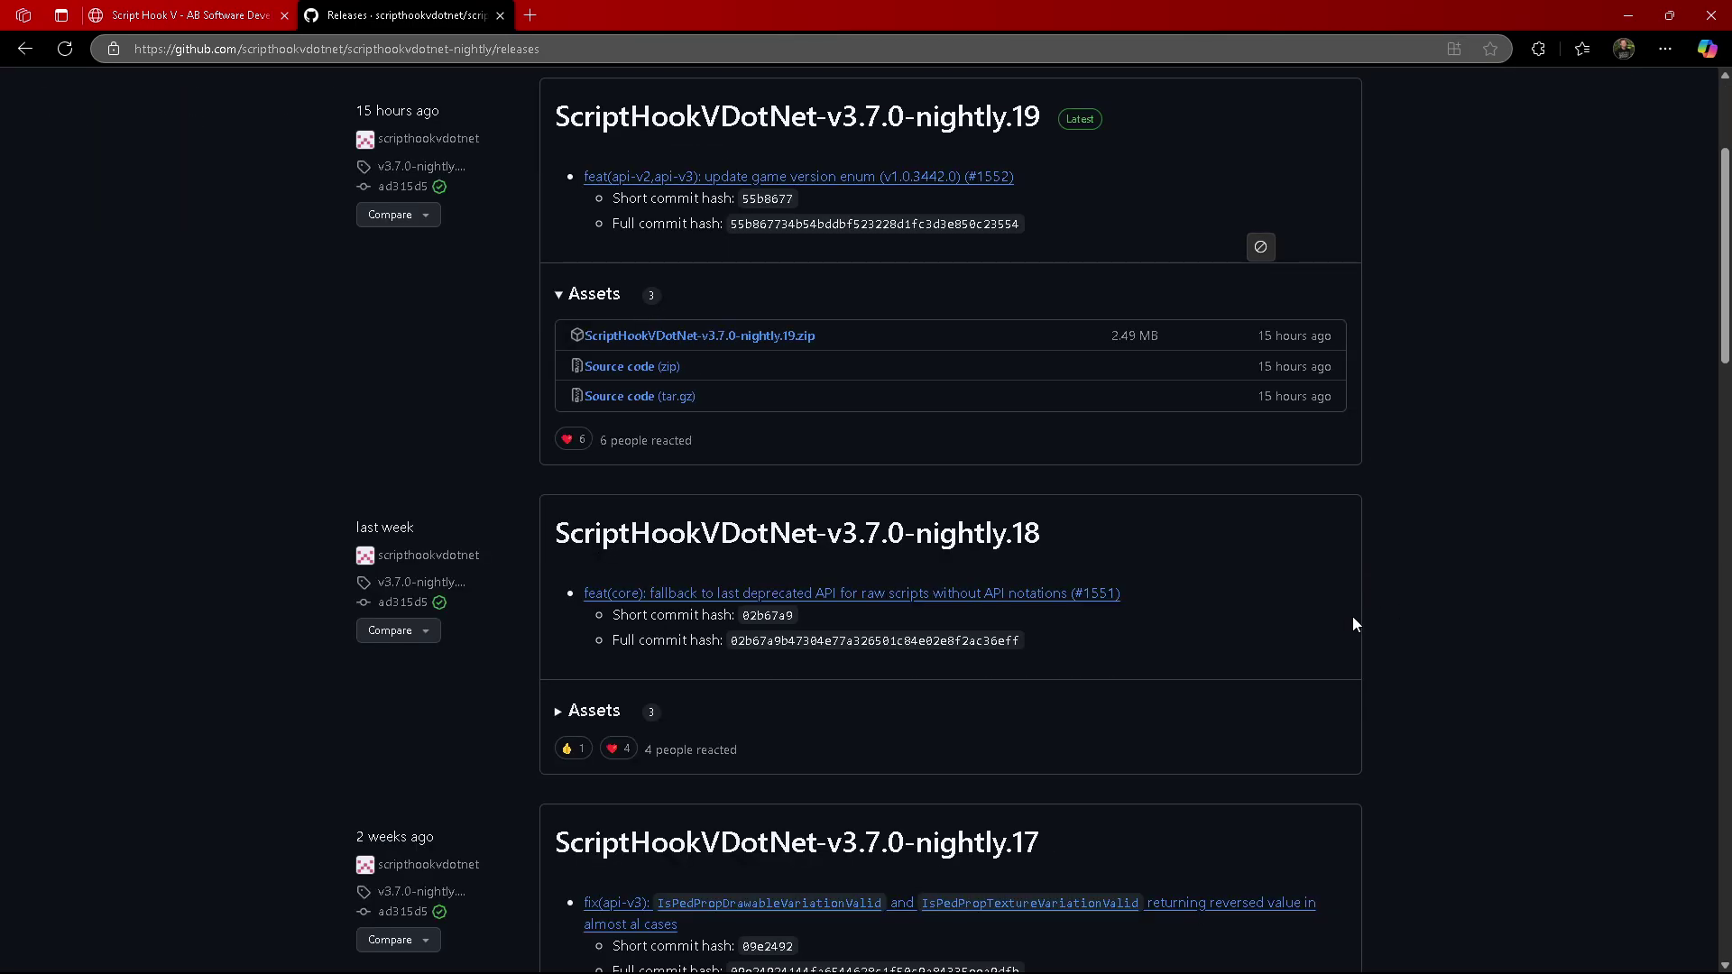
pyautogui.scroll(-5, 1157, 528)
pyautogui.scroll(5, 1025, 573)
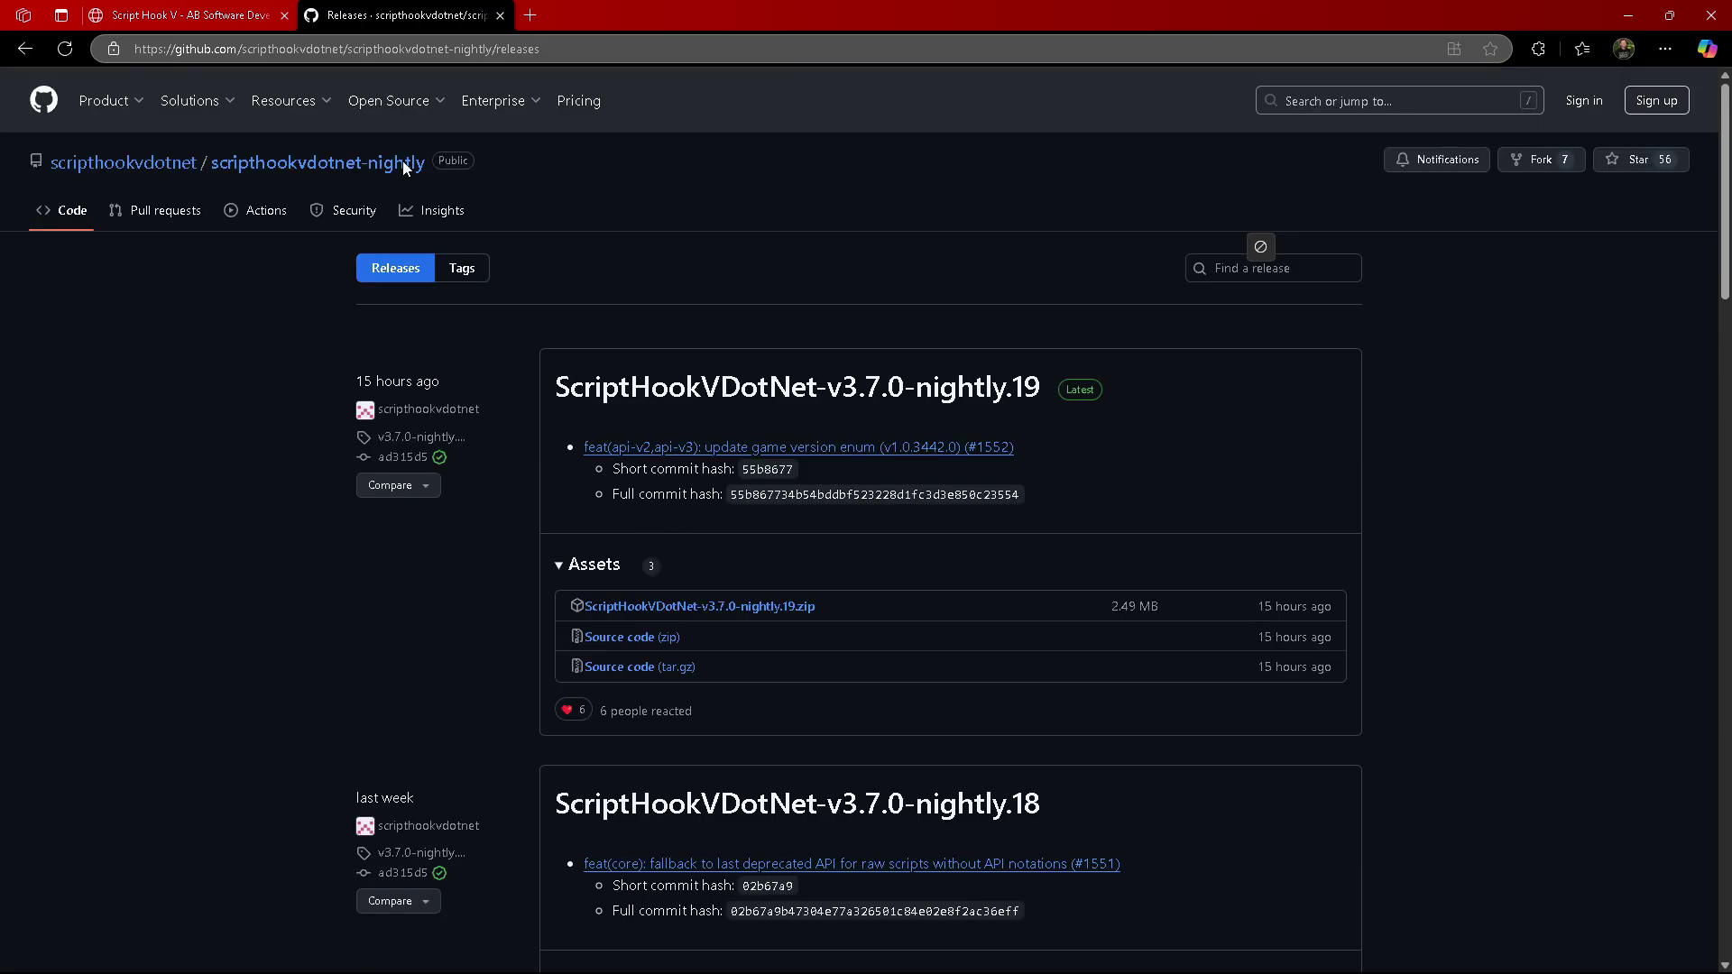
pyautogui.click(498, 17)
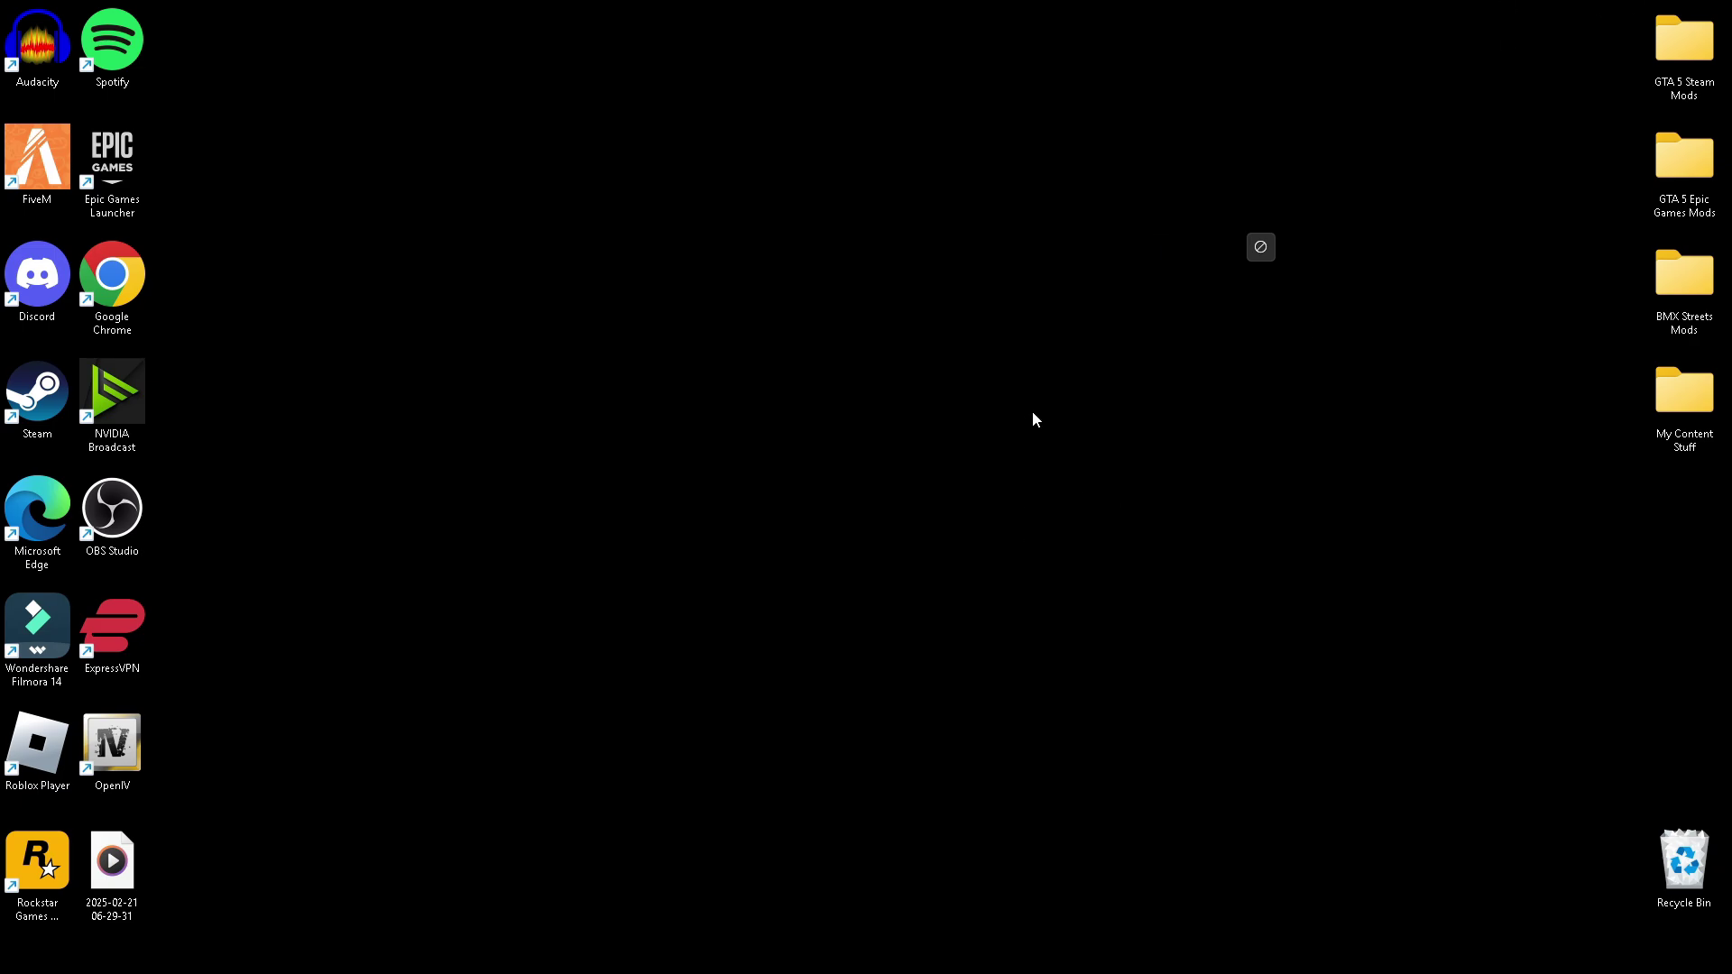
# Open File Explorer and show This PC with its drives, unpinning This PC from quick access.
pyautogui.click(948, 952)
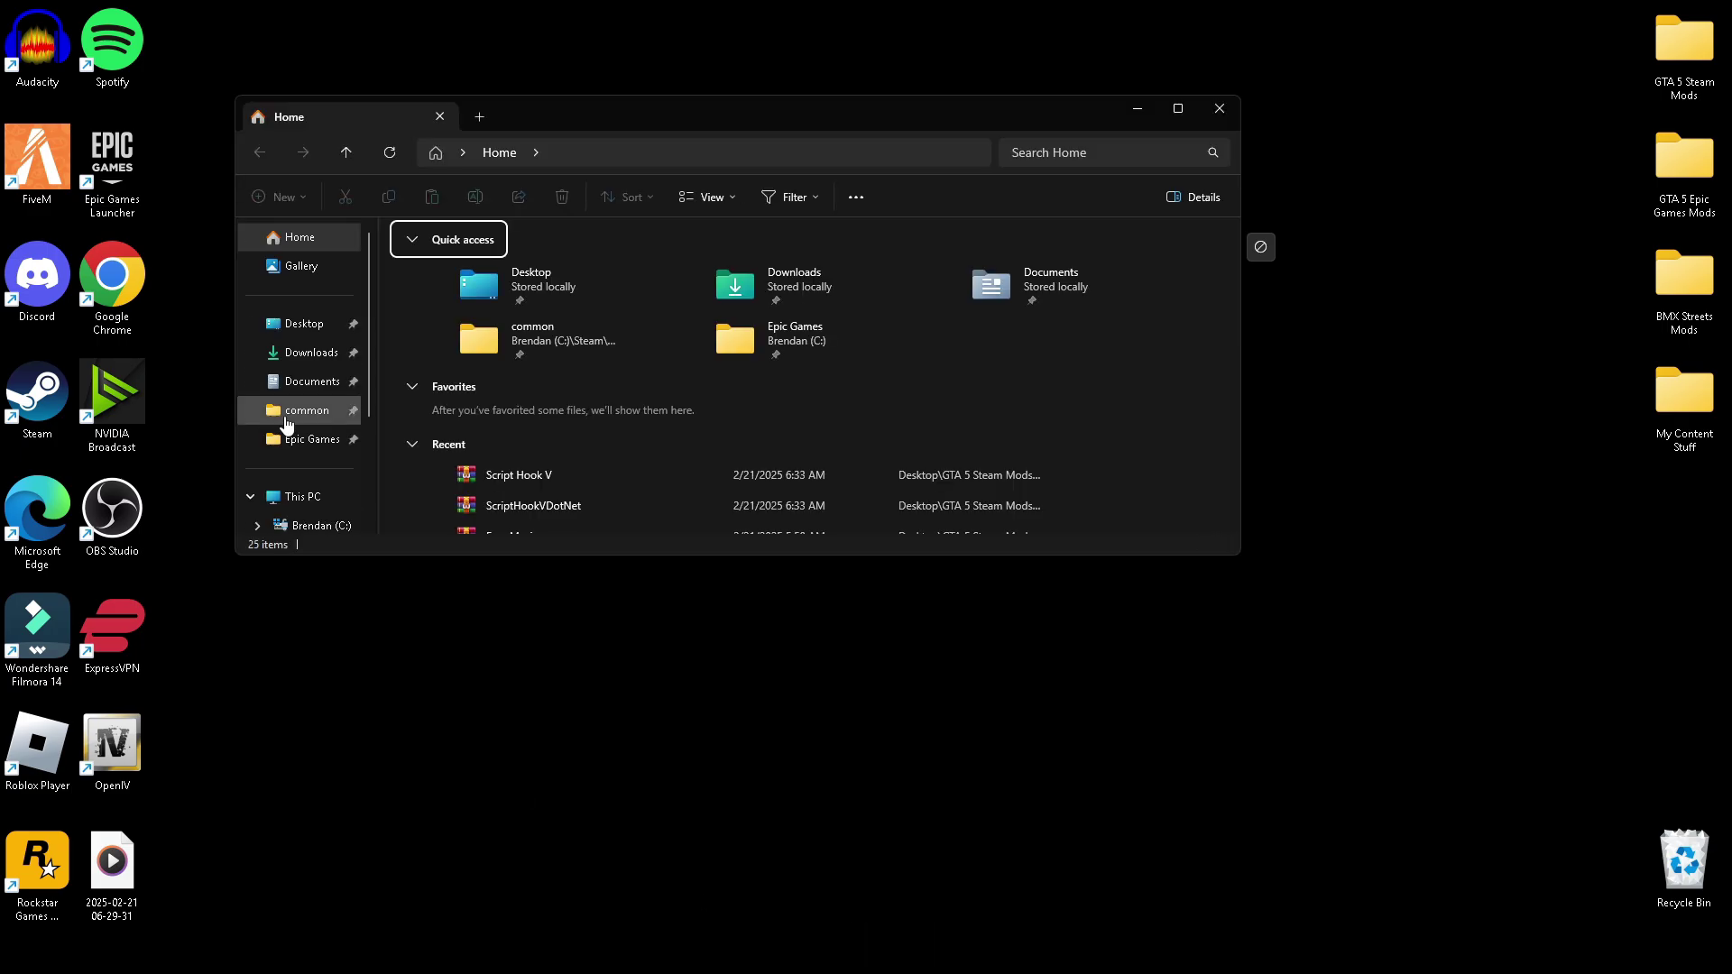
pyautogui.click(289, 407)
pyautogui.moveTo(293, 497); pyautogui.dragTo(329, 480)
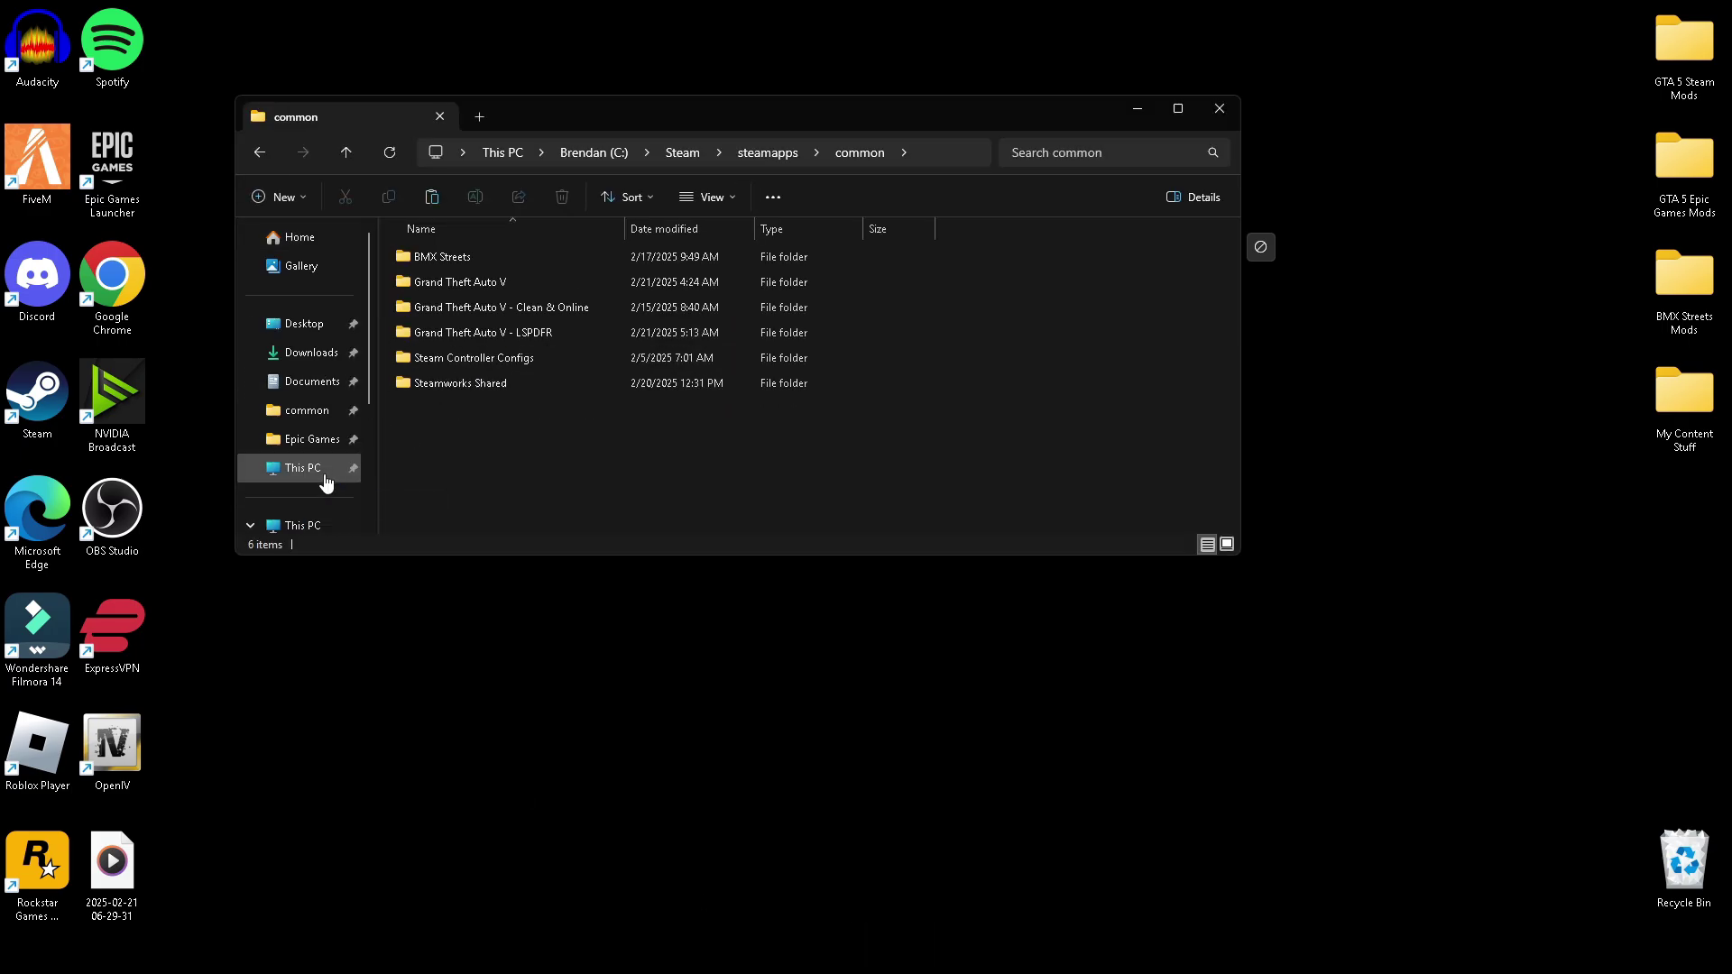
pyautogui.click(311, 469)
pyautogui.rightClick(312, 468)
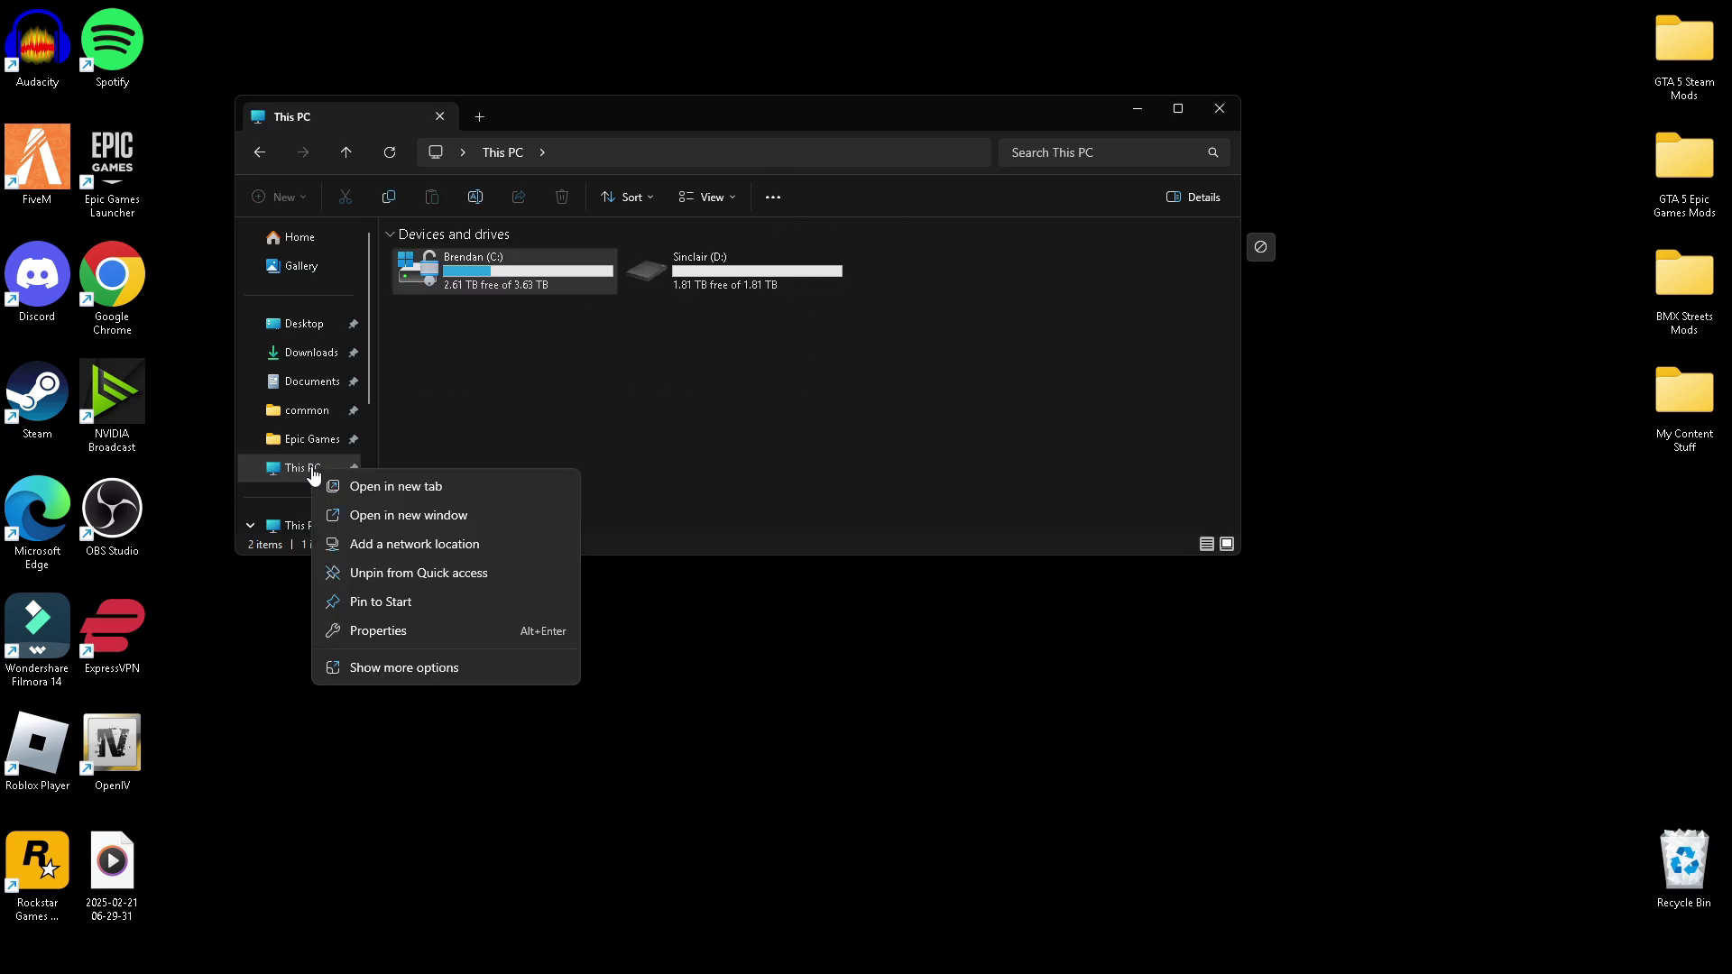
pyautogui.click(394, 573)
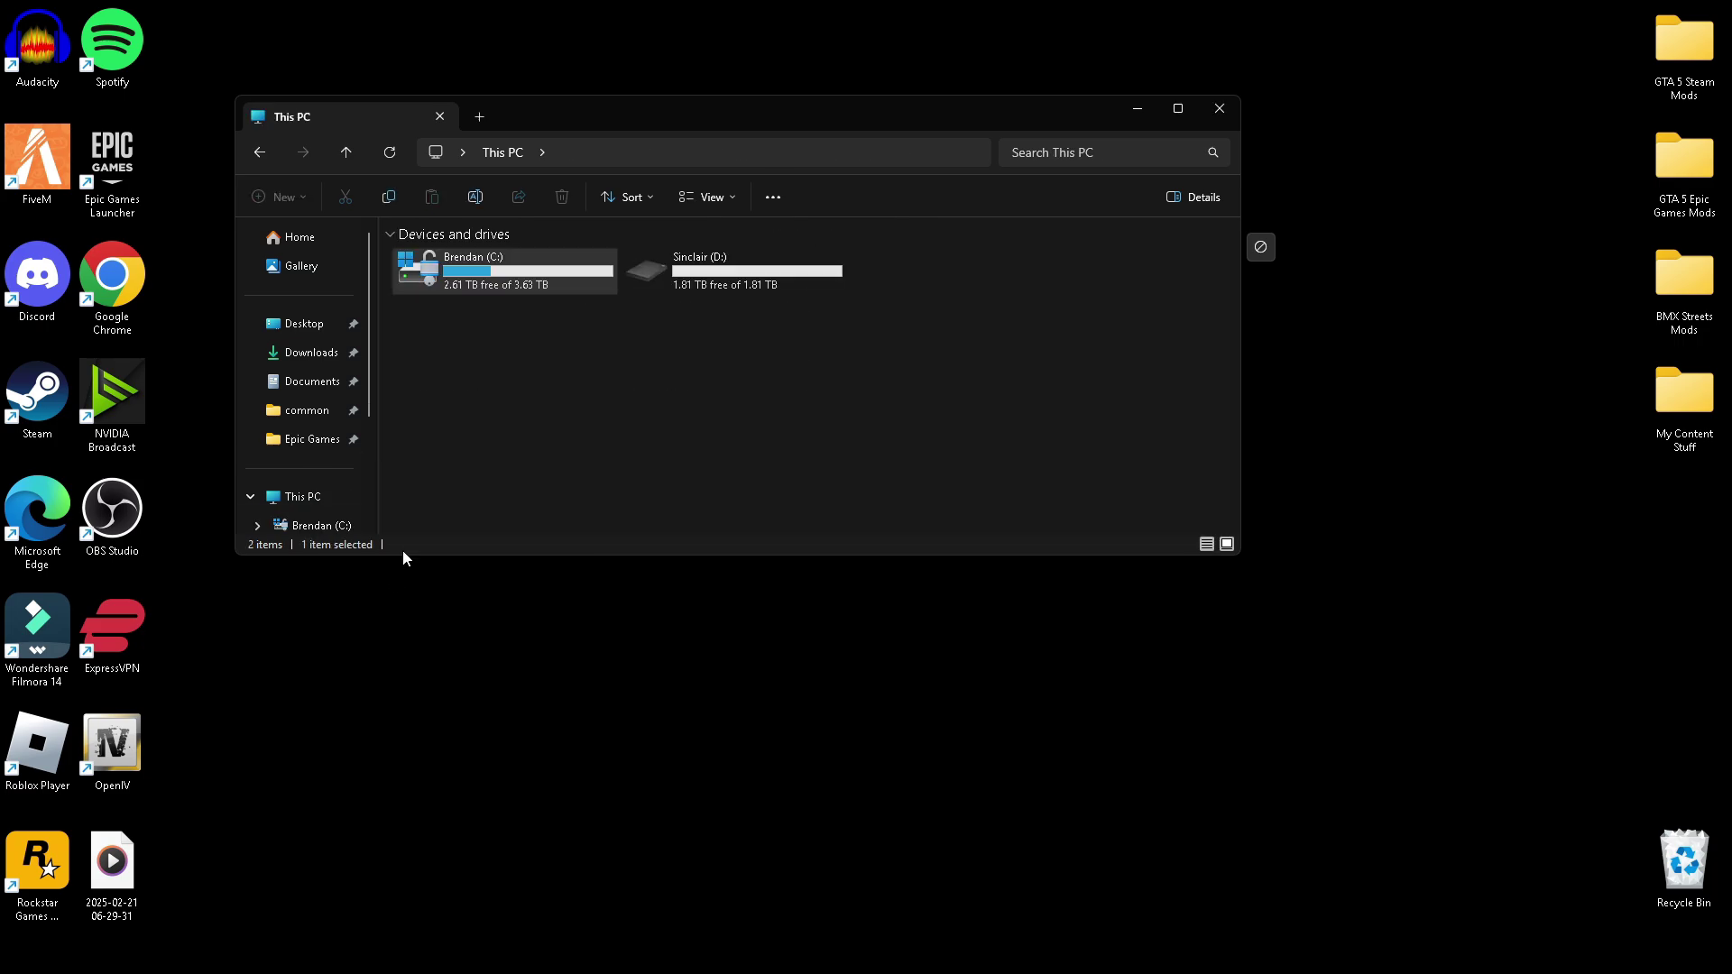
pyautogui.click(353, 495)
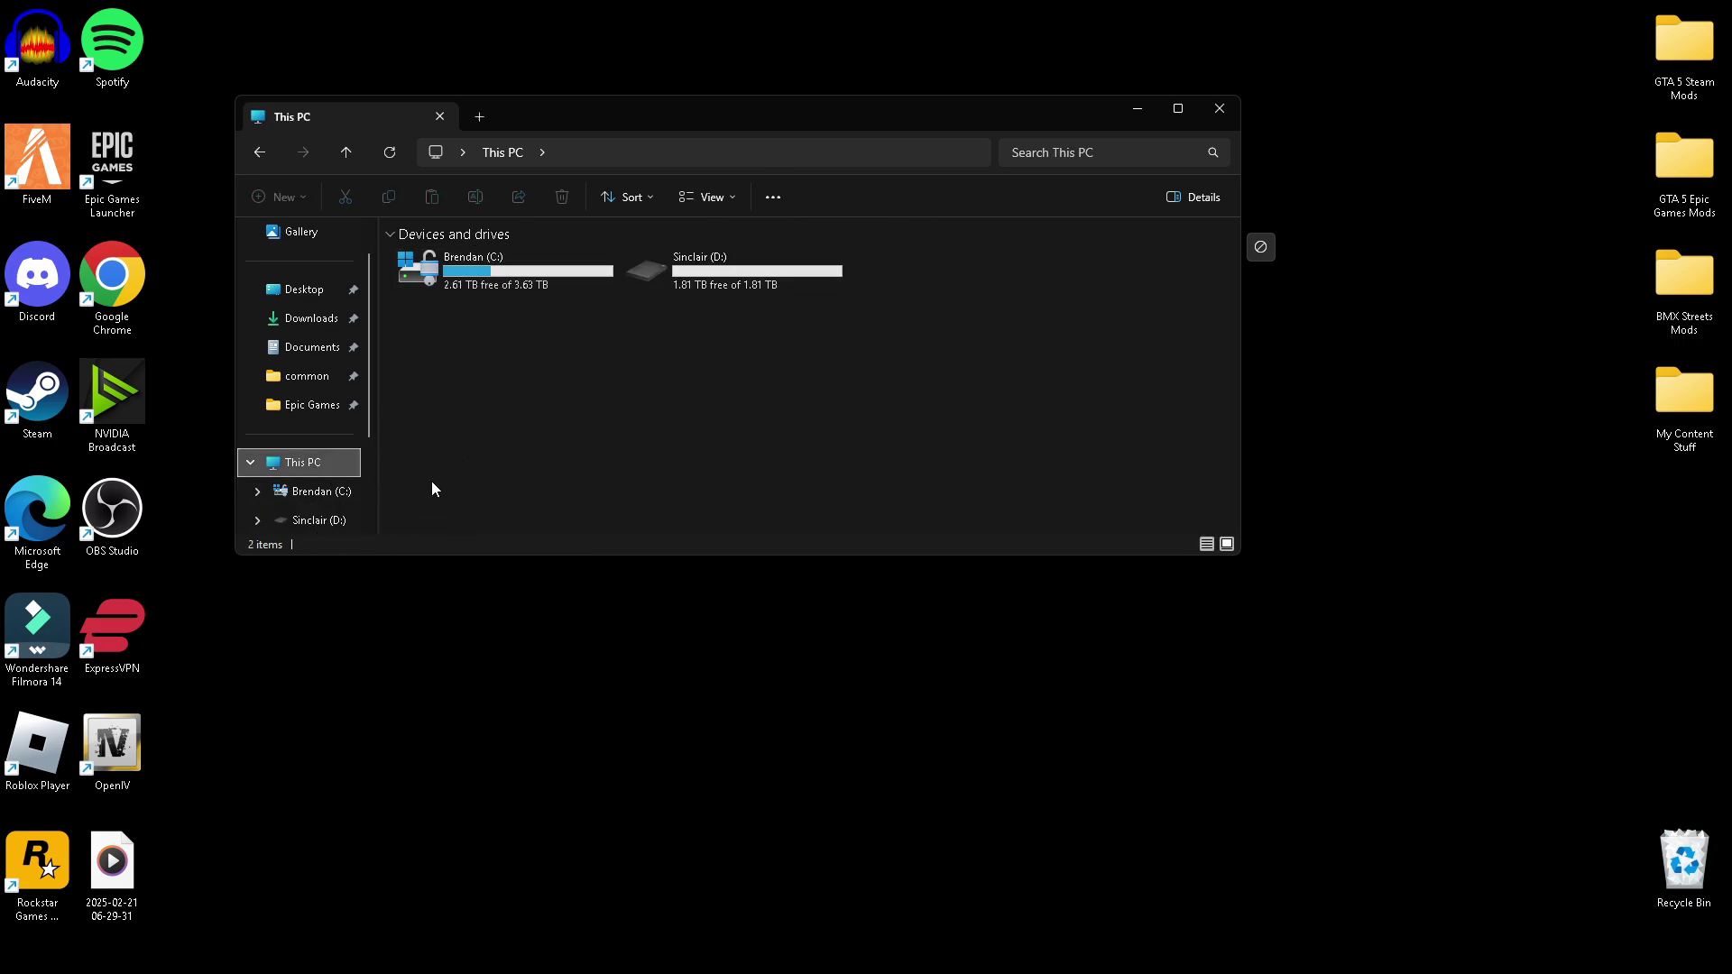
# Browse the C: drive, checking the Steam and Program Files (x86) folders.
pyautogui.doubleClick(525, 273)
pyautogui.scroll(-1, 523, 388)
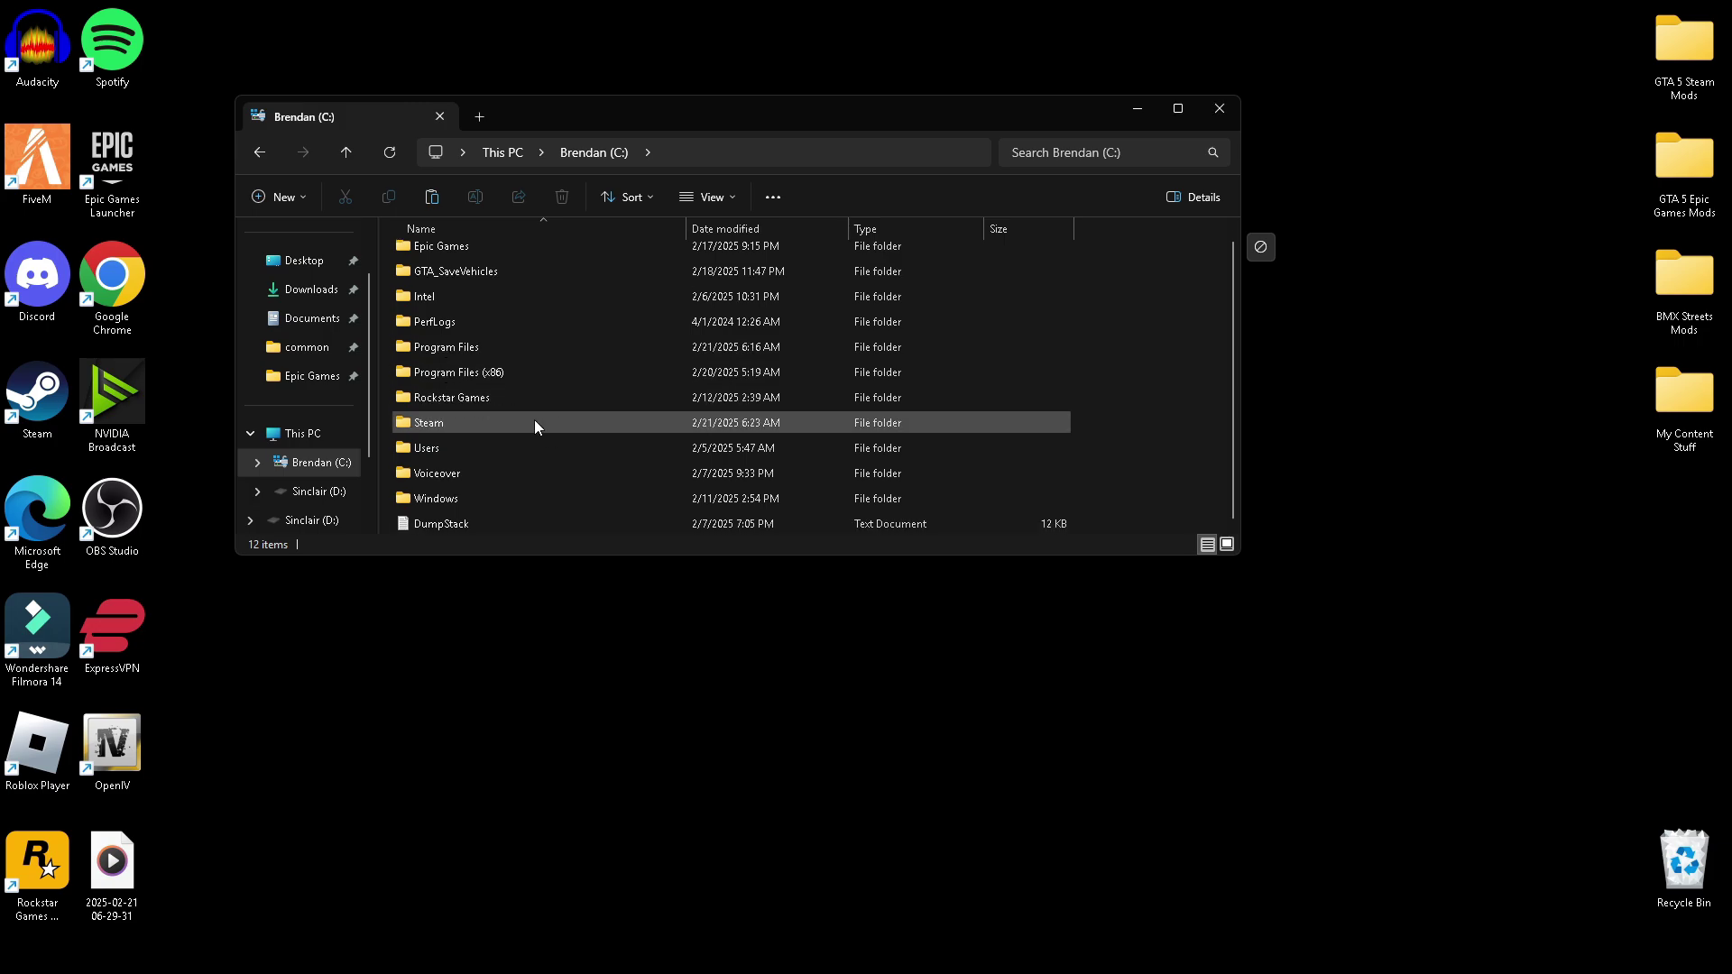
pyautogui.doubleClick(431, 423)
pyautogui.click(582, 151)
pyautogui.click(1160, 371)
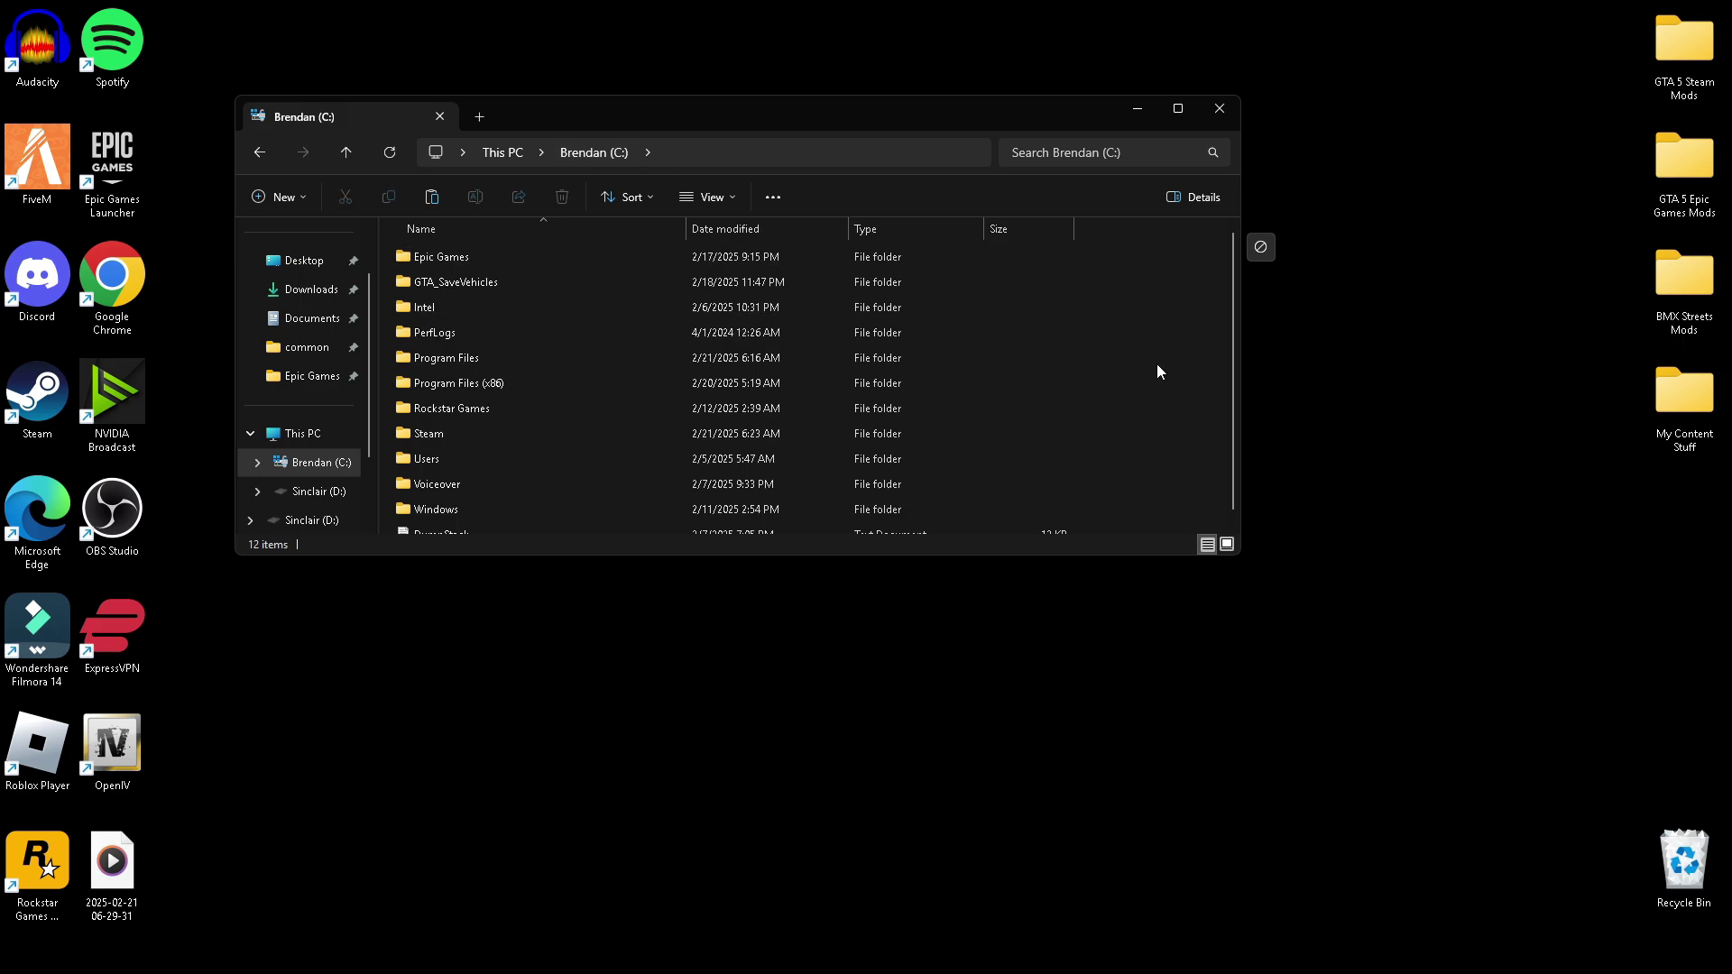
pyautogui.click(495, 382)
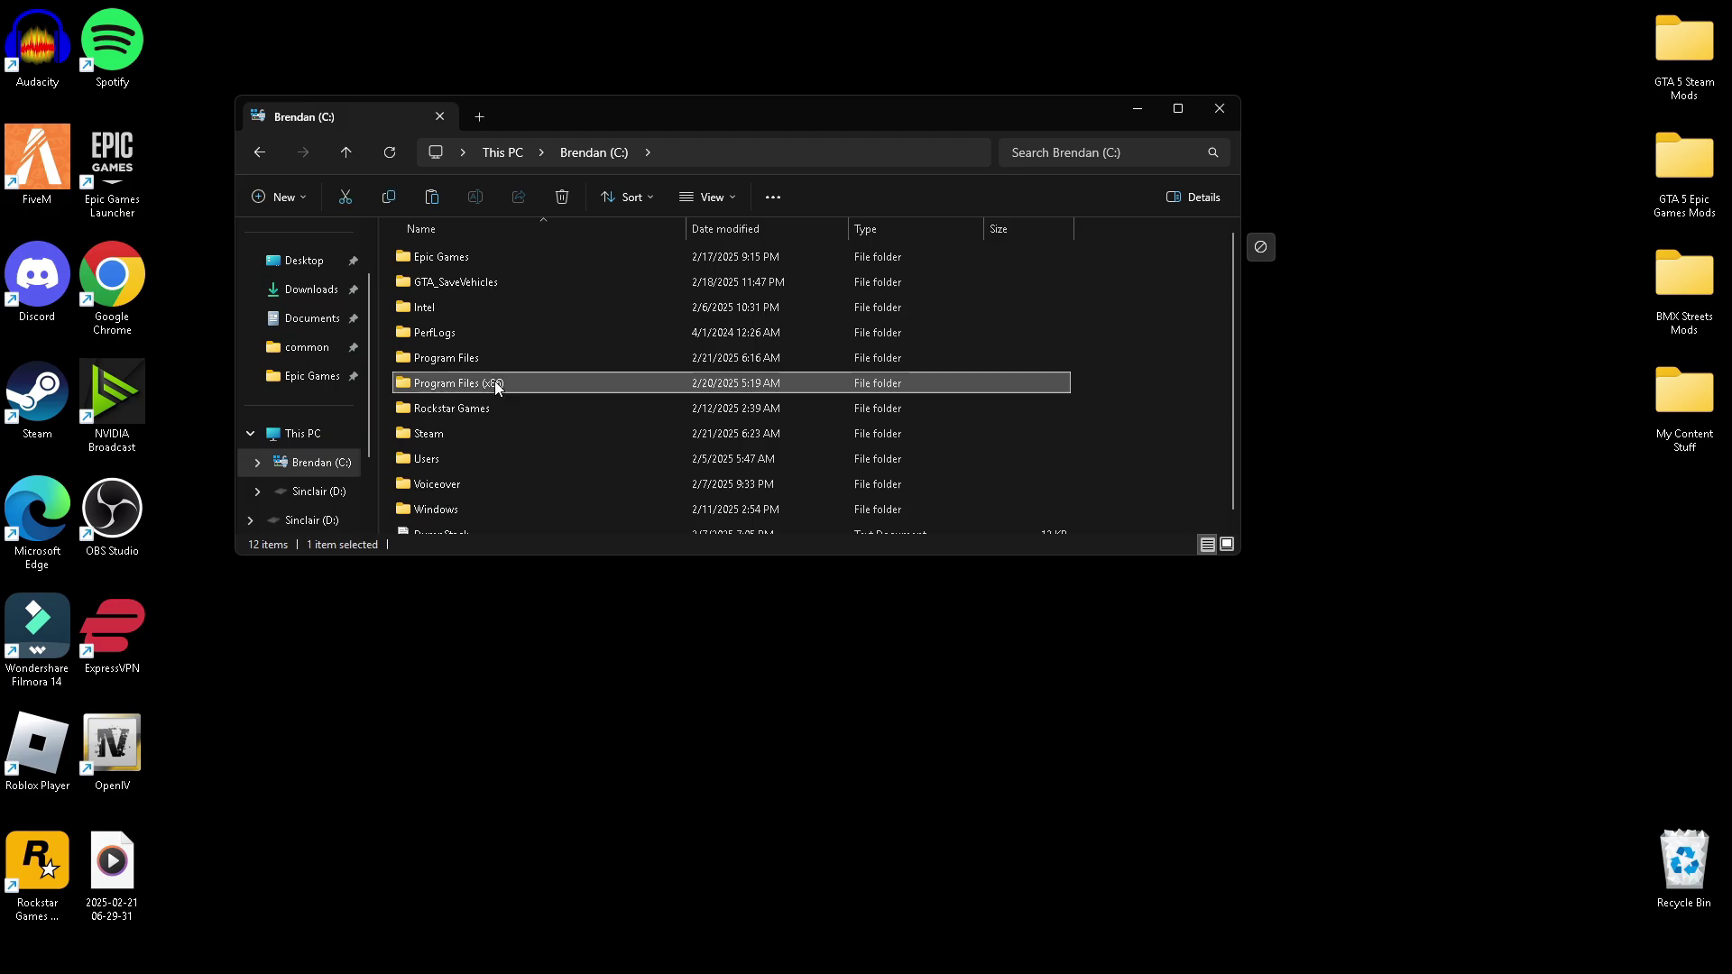
pyautogui.doubleClick(494, 381)
pyautogui.scroll(-1, 589, 342)
pyautogui.scroll(1, 545, 368)
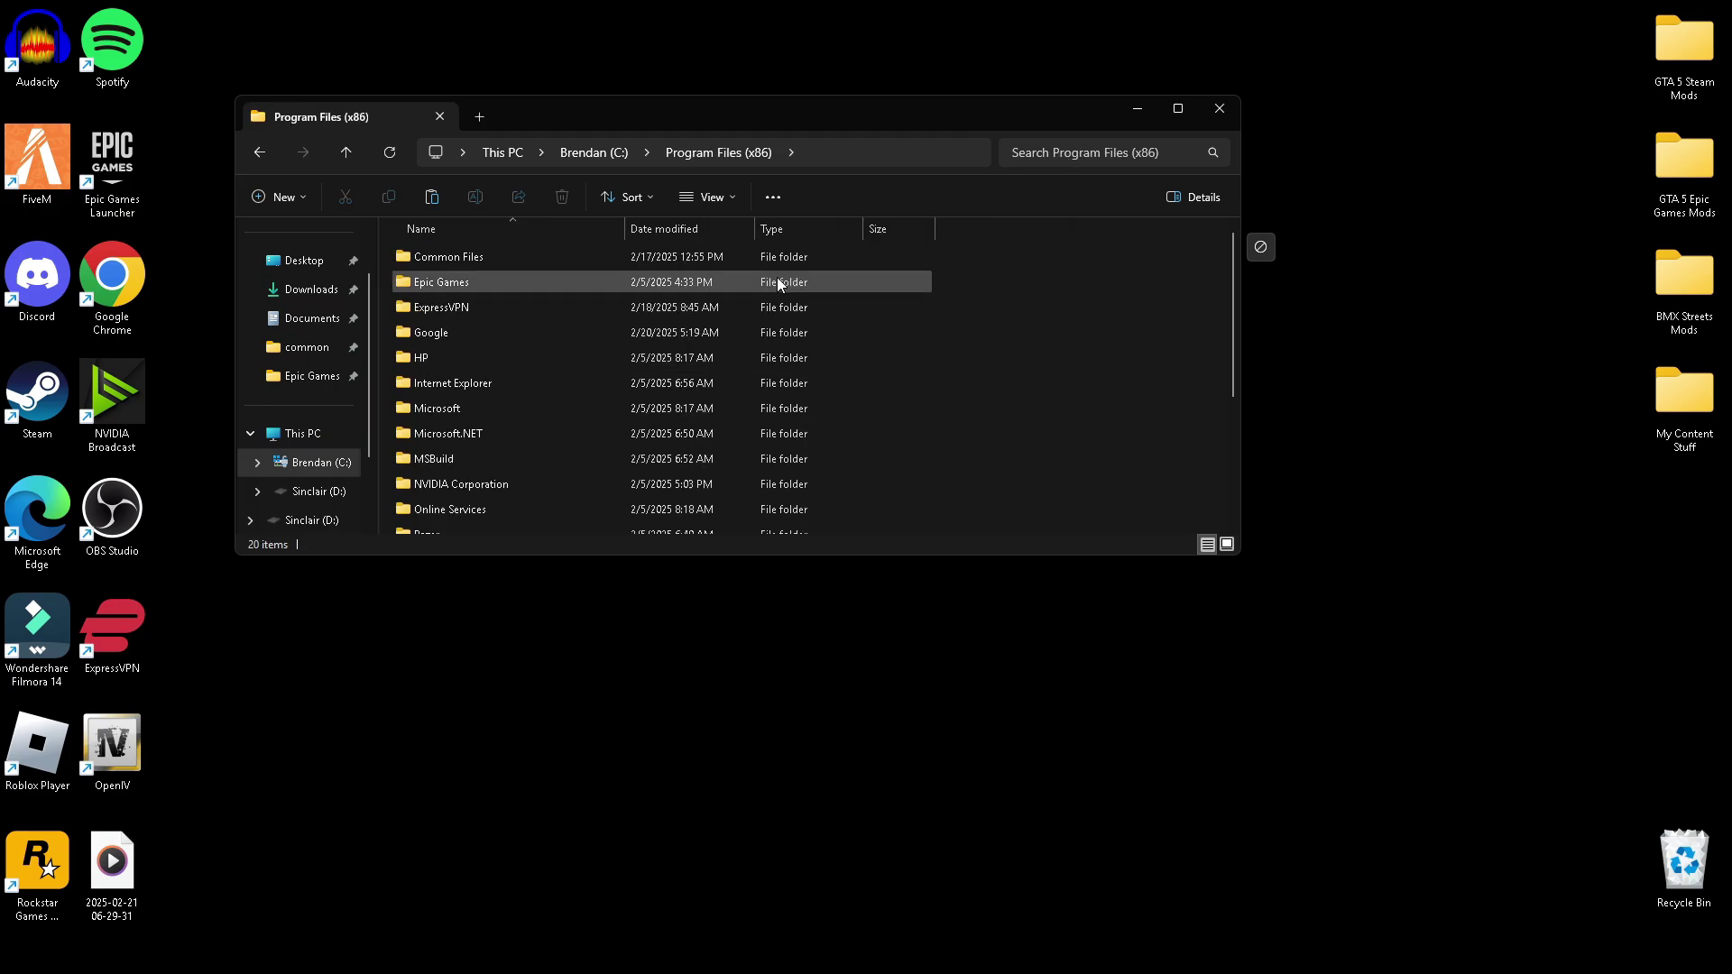
pyautogui.click(613, 148)
pyautogui.click(476, 363)
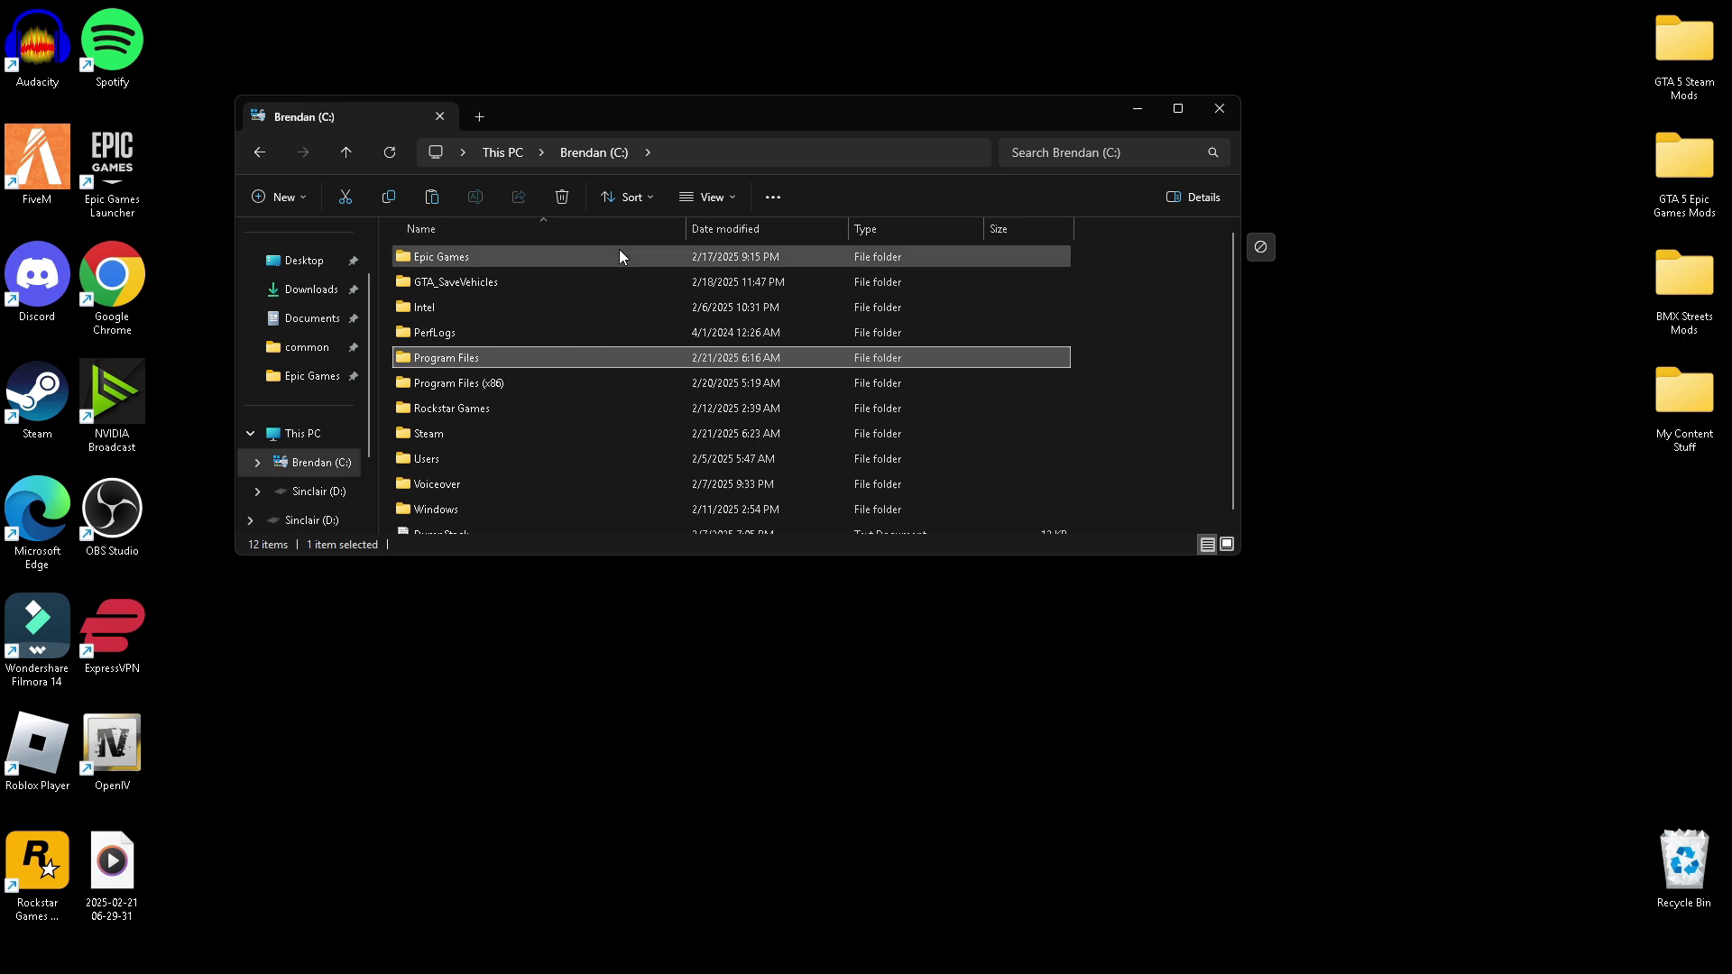
# Open Steam\steamapps\common and look over the Grand Theft Auto V folders.
pyautogui.click(501, 433)
pyautogui.scroll(-1, 465, 424)
pyautogui.scroll(1, 474, 487)
pyautogui.doubleClick(457, 442)
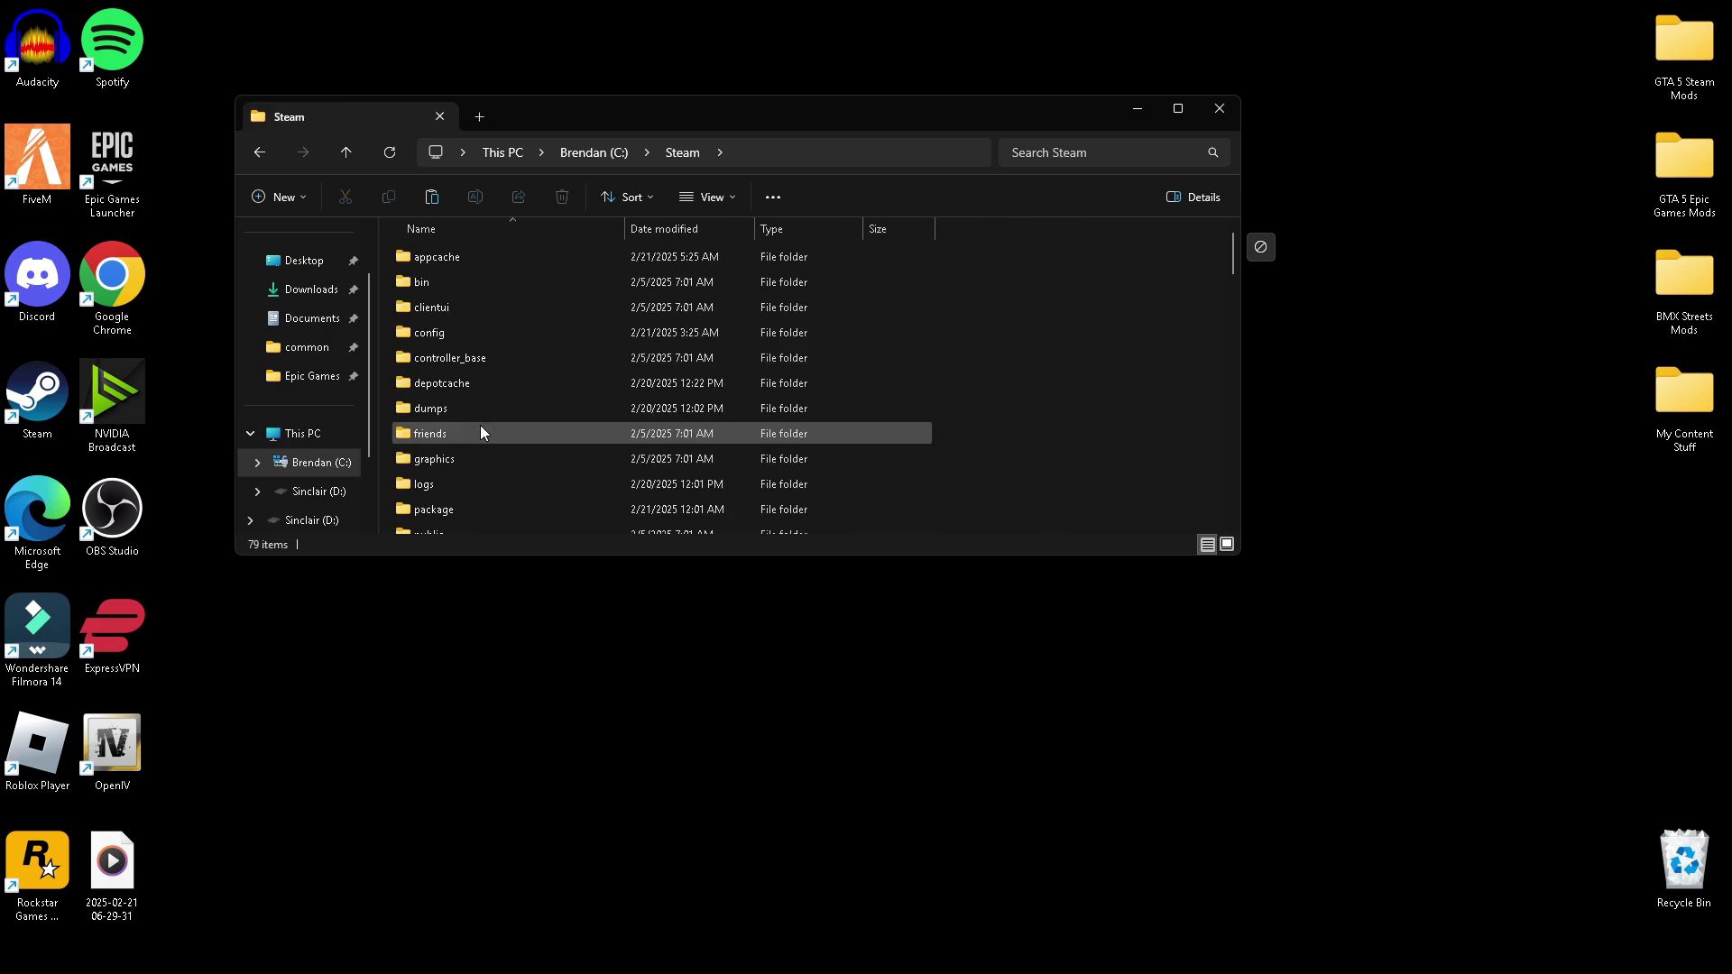
pyautogui.scroll(-1, 543, 414)
pyautogui.scroll(-3, 543, 415)
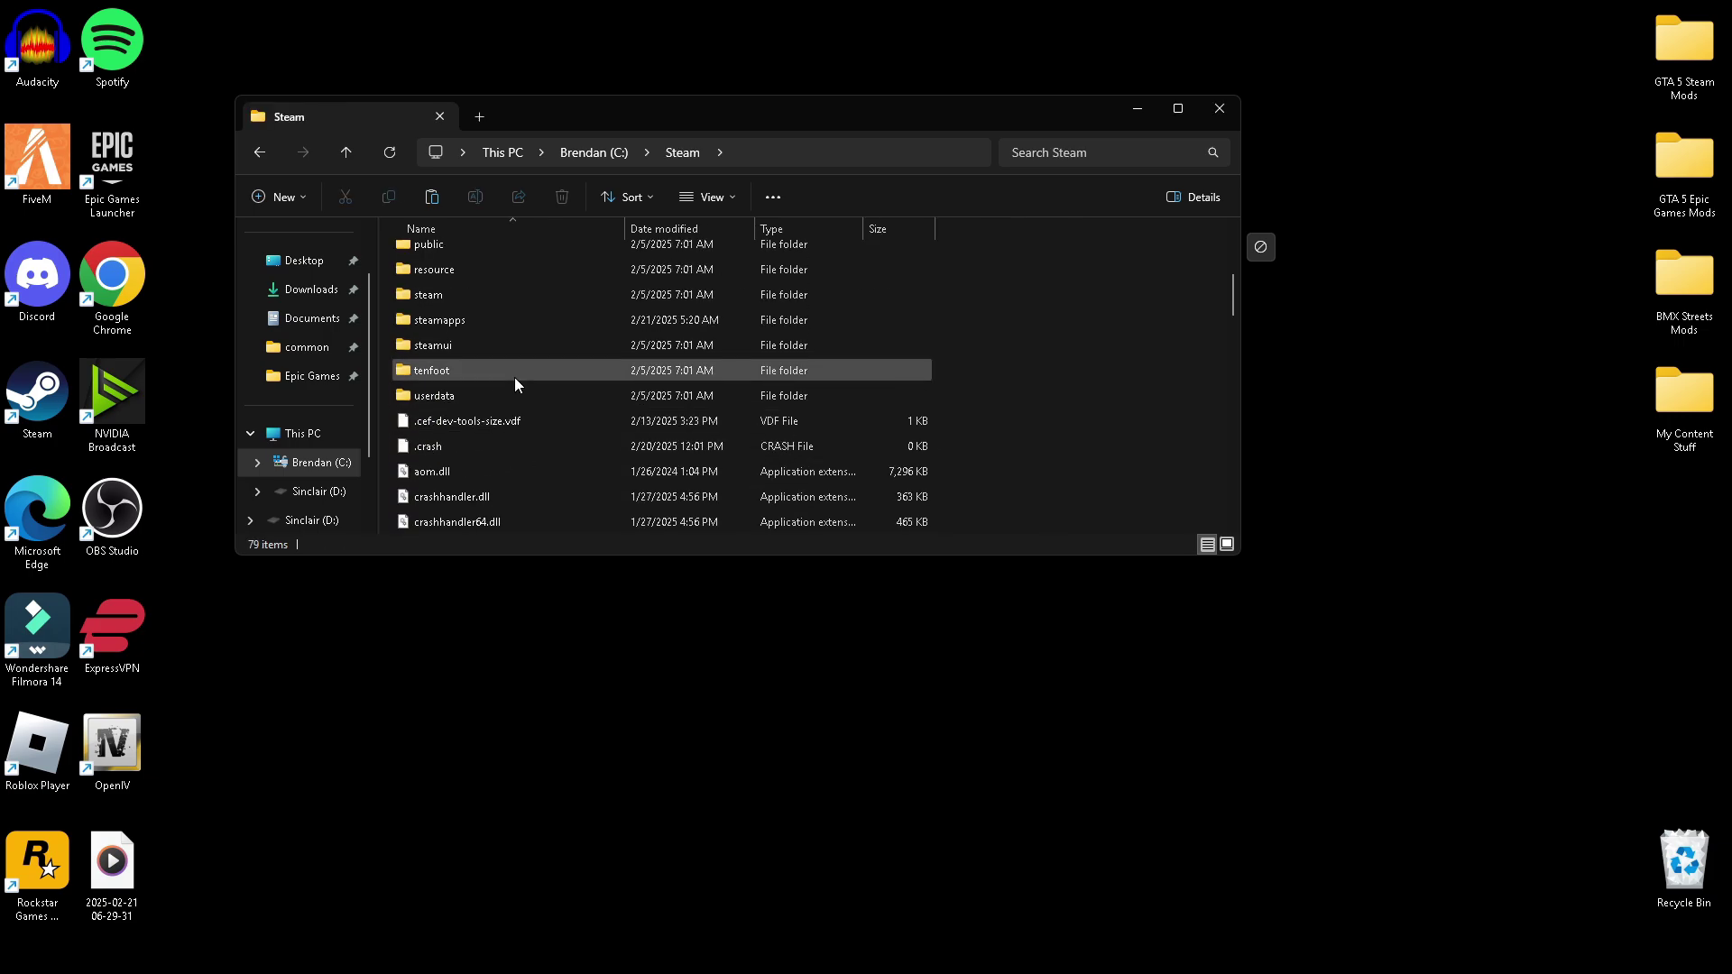
pyautogui.doubleClick(470, 321)
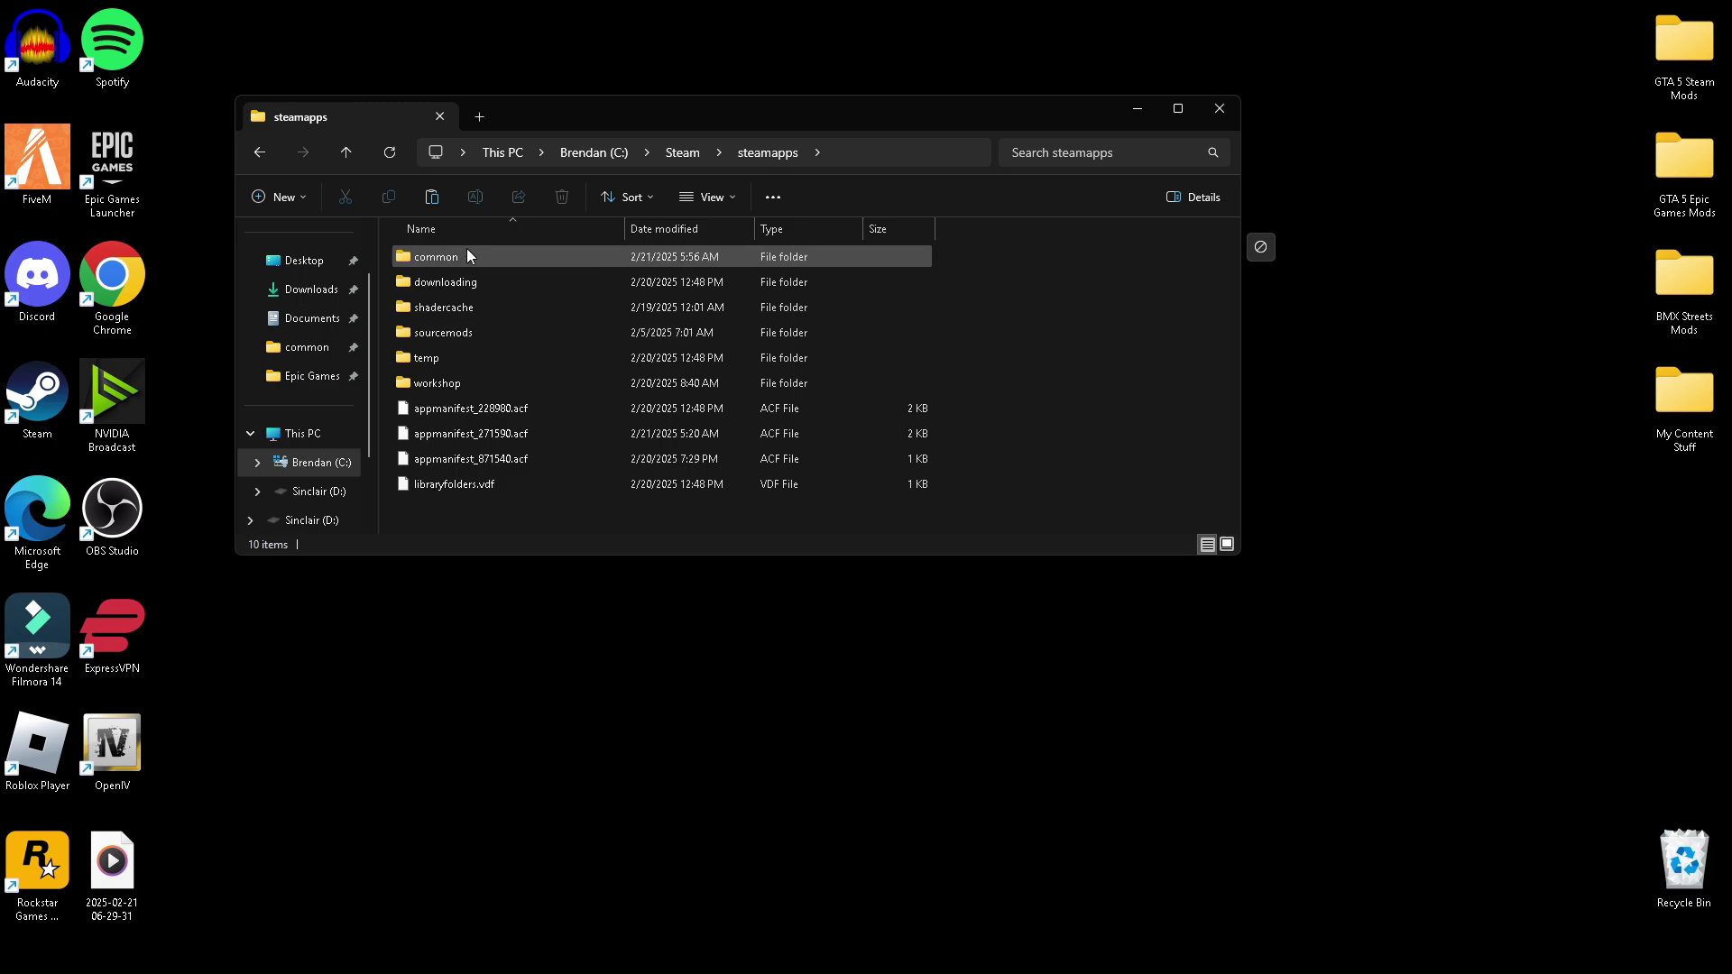
pyautogui.click(435, 258)
pyautogui.doubleClick(435, 257)
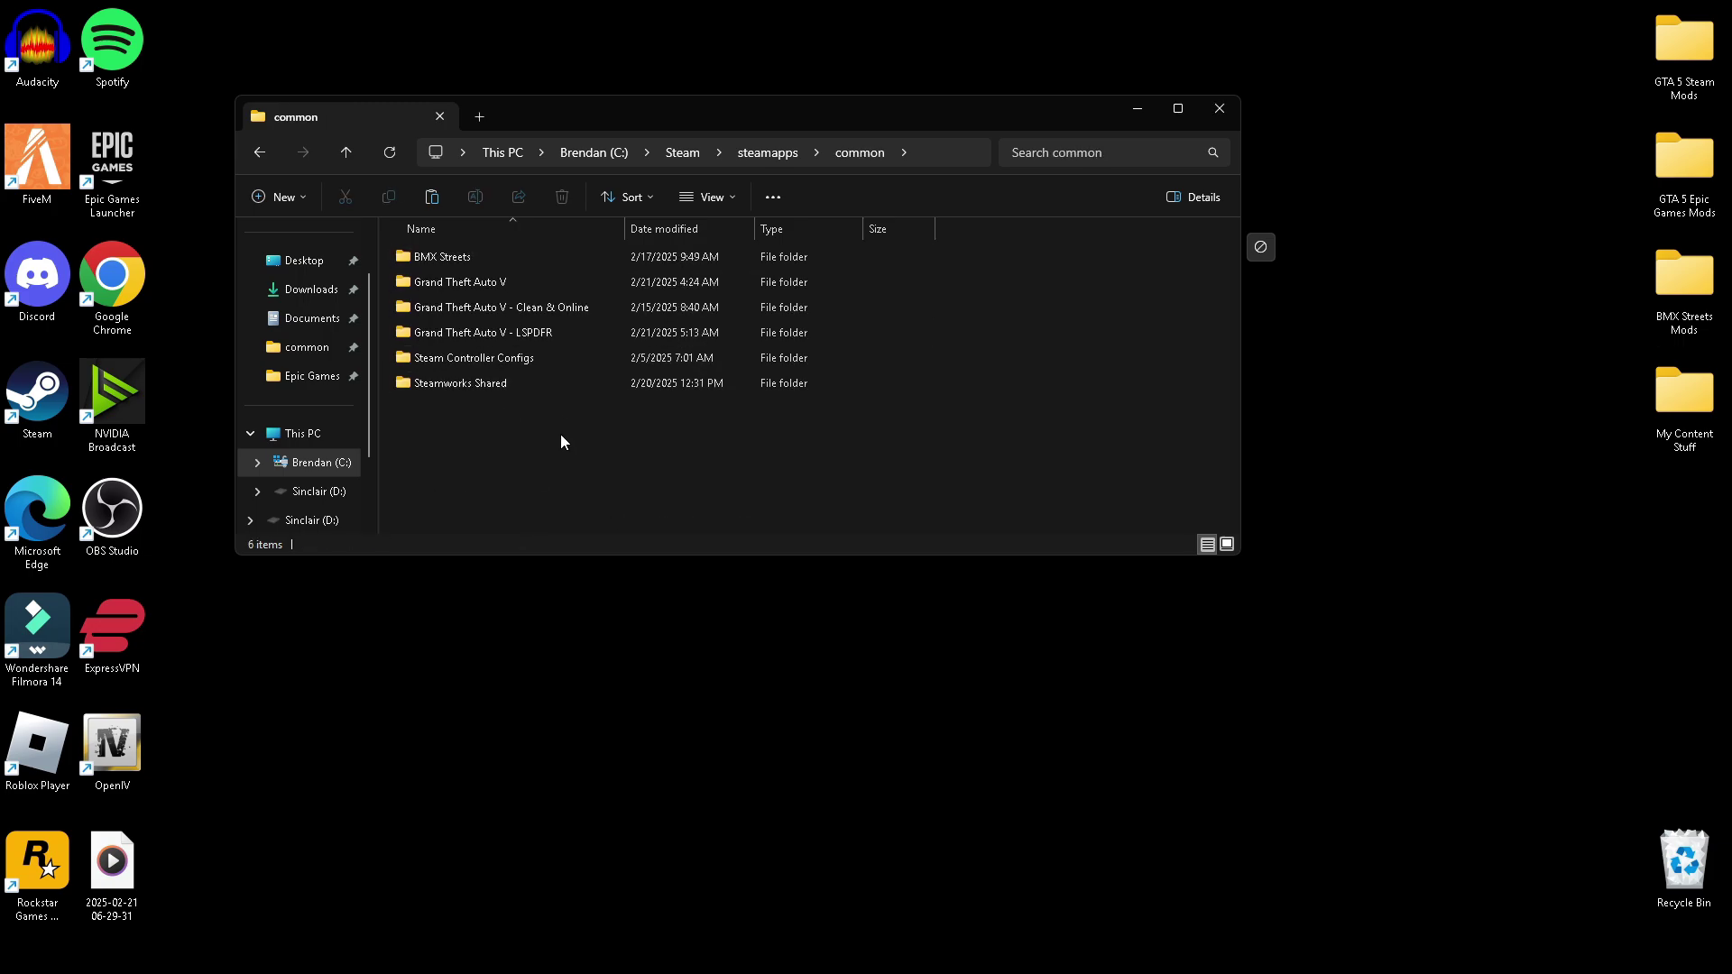
pyautogui.click(510, 284)
pyautogui.click(500, 312)
pyautogui.click(533, 485)
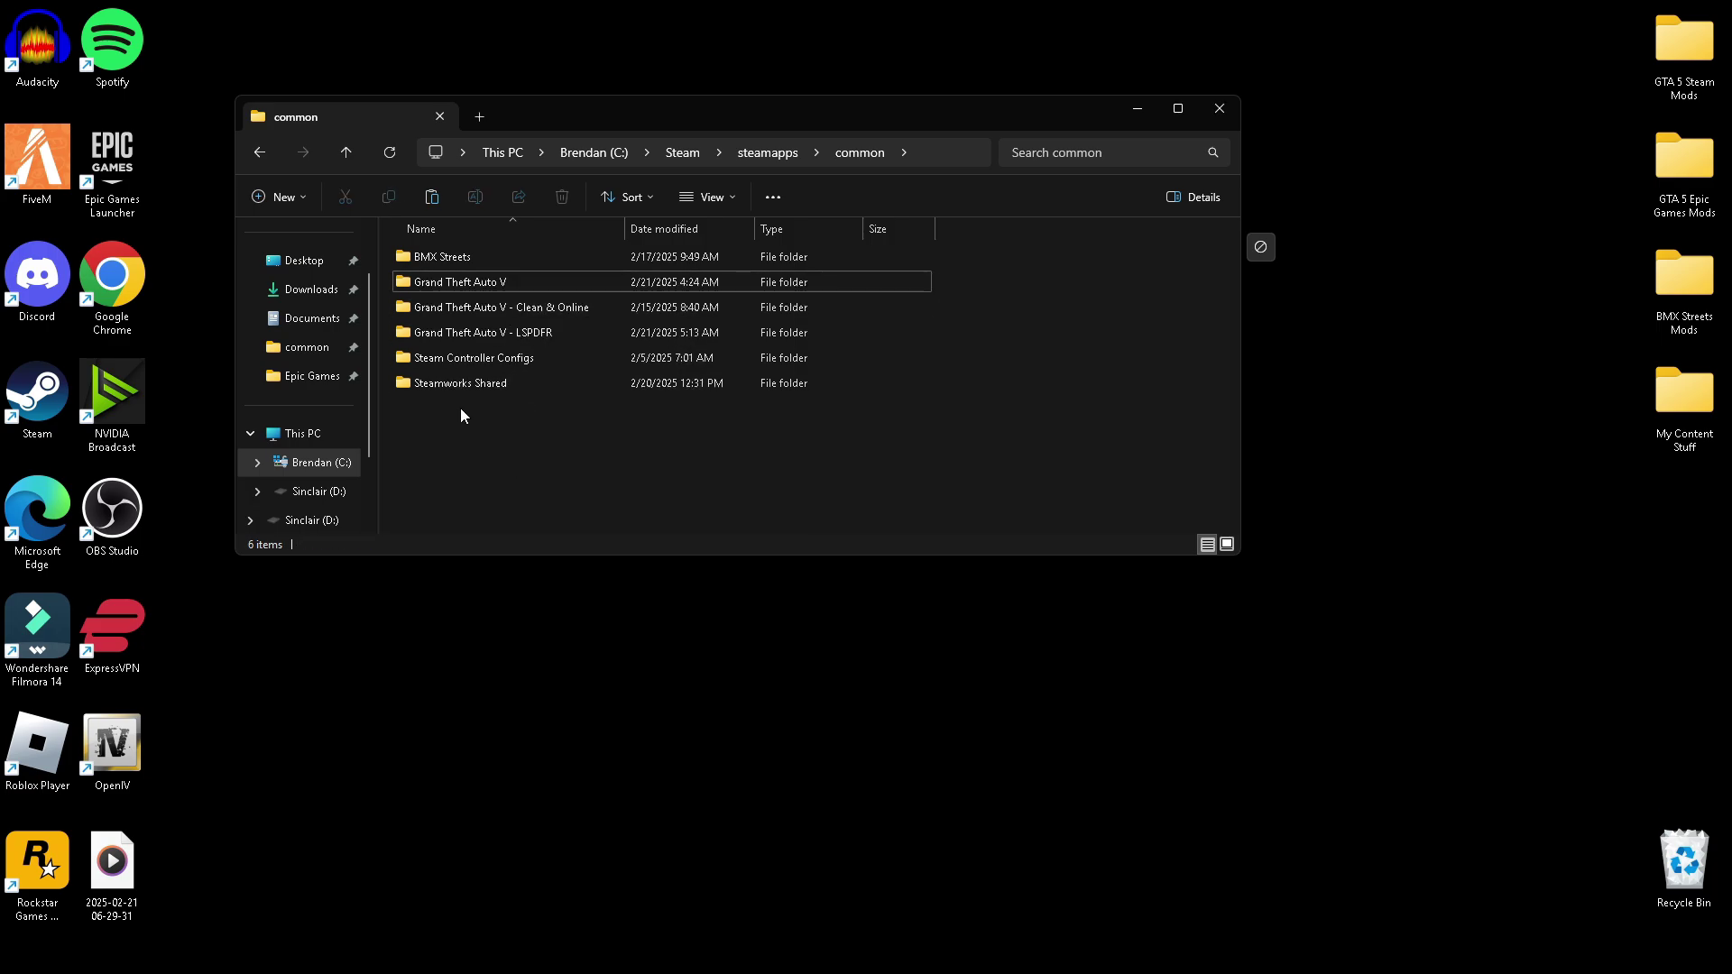
# Check the C:\Epic Games GTAV - Clean & Online folder, then return to steamapps\common.
pyautogui.click(307, 435)
pyautogui.doubleClick(516, 279)
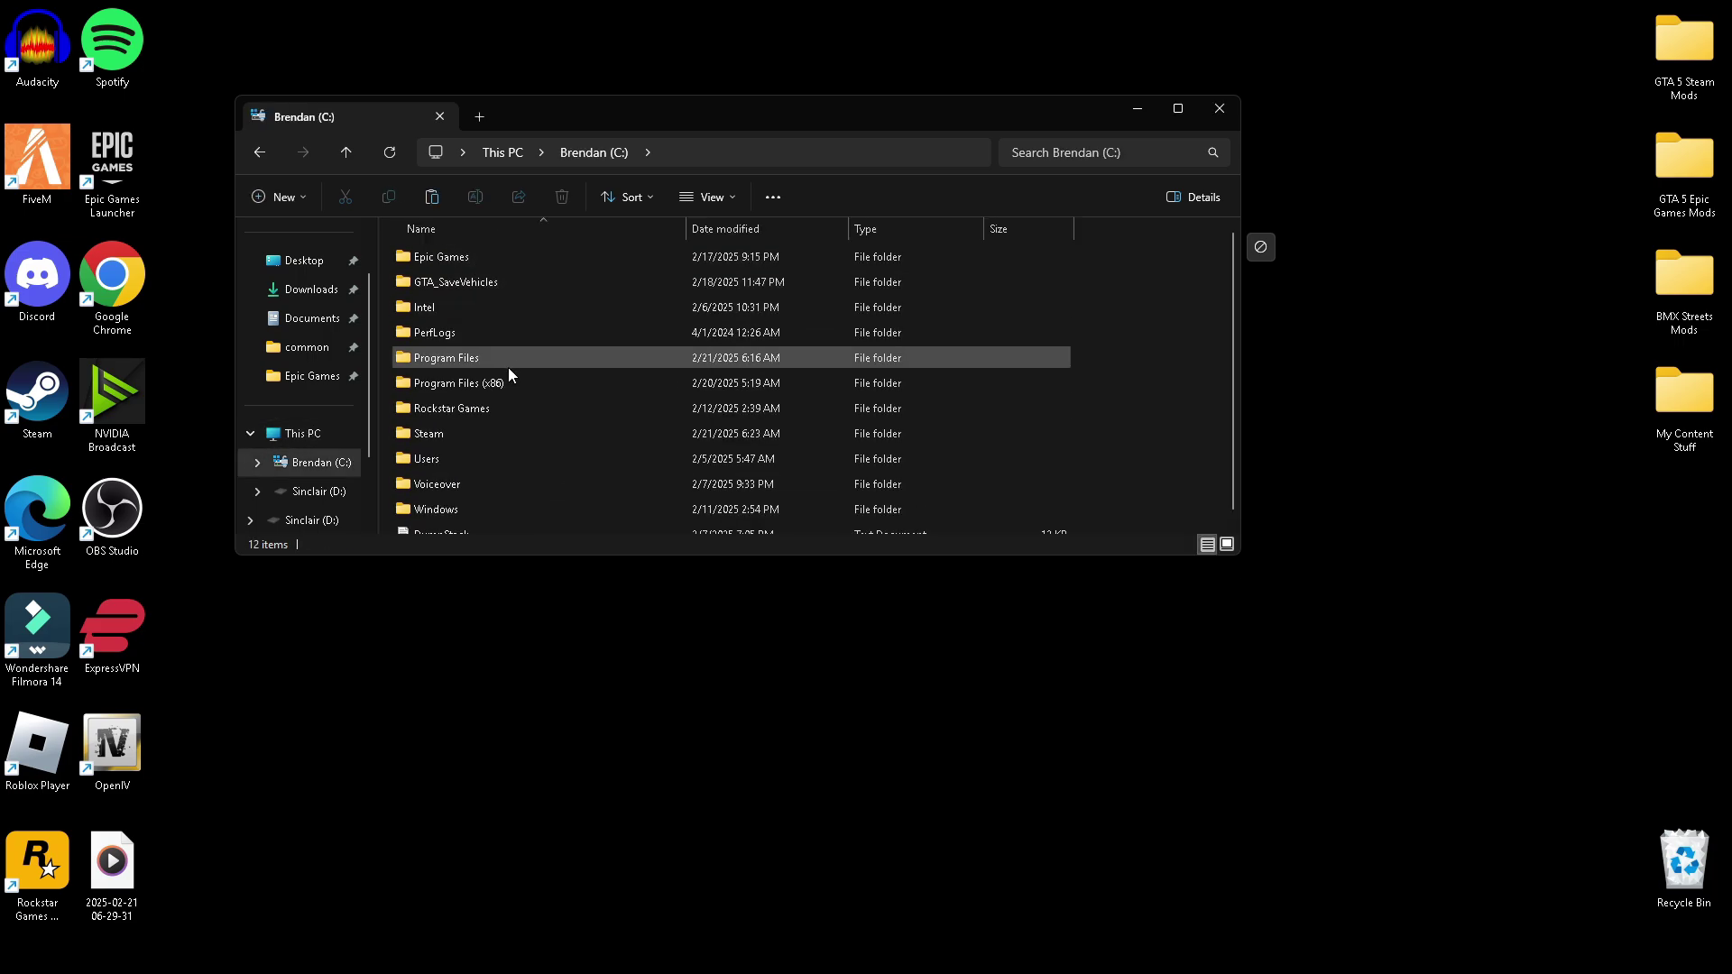
pyautogui.click(480, 381)
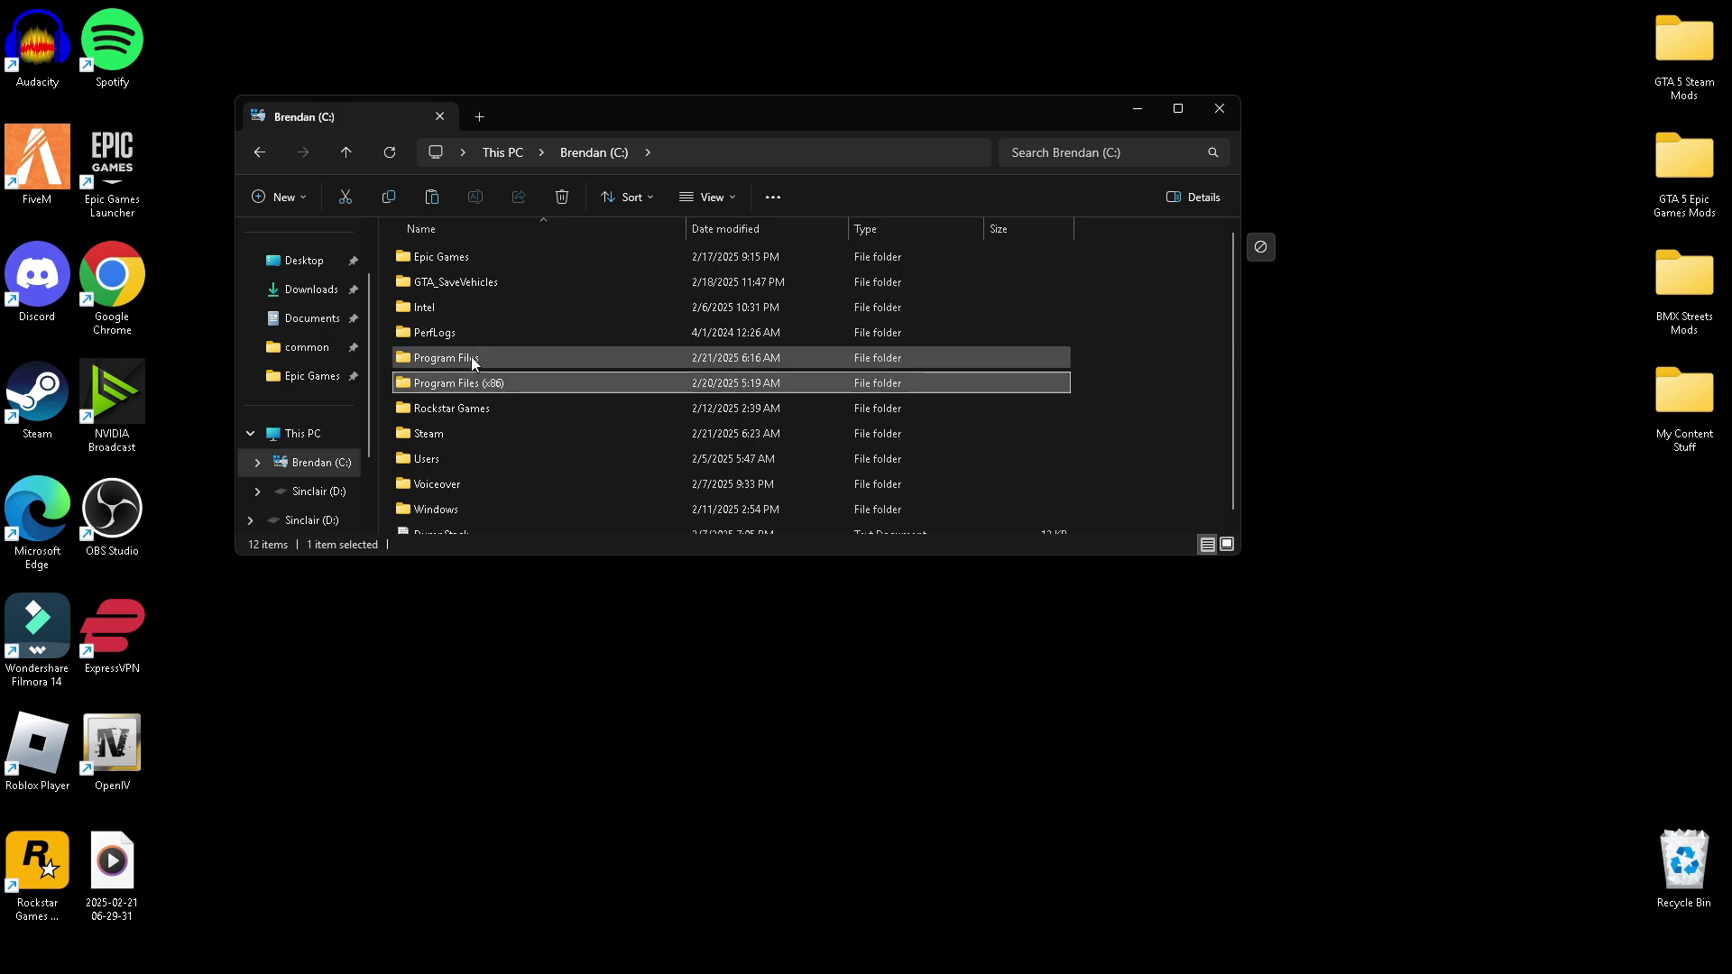
pyautogui.click(471, 256)
pyautogui.doubleClick(468, 257)
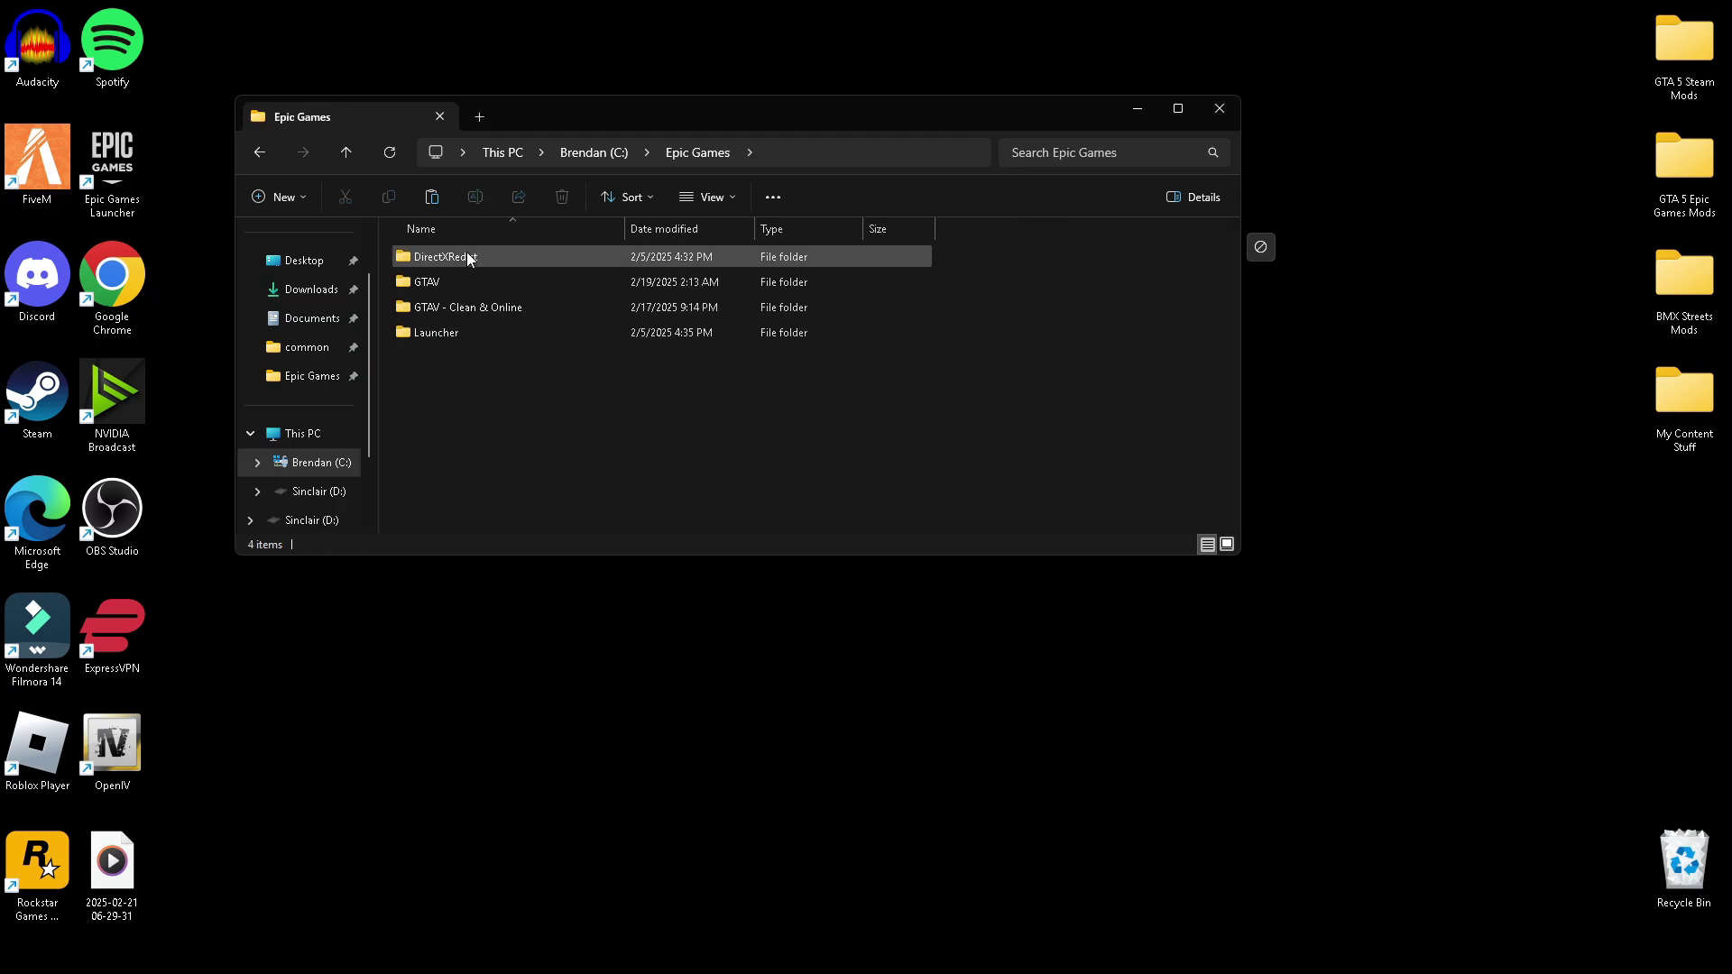
pyautogui.click(471, 305)
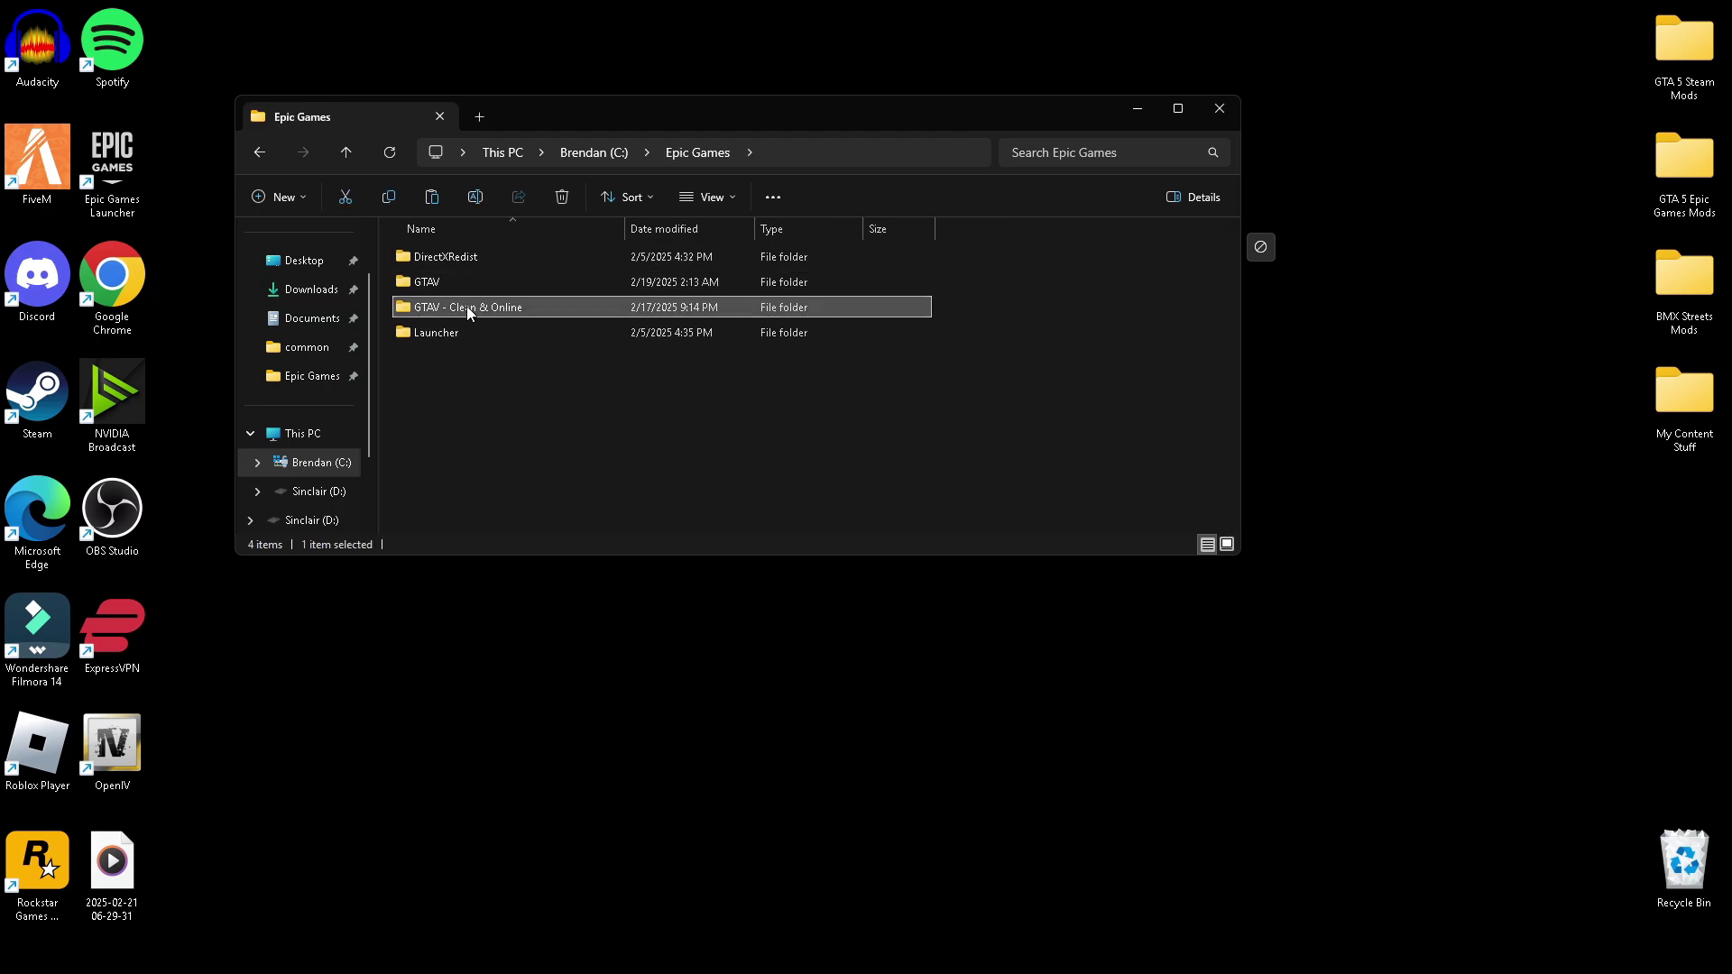
pyautogui.click(305, 348)
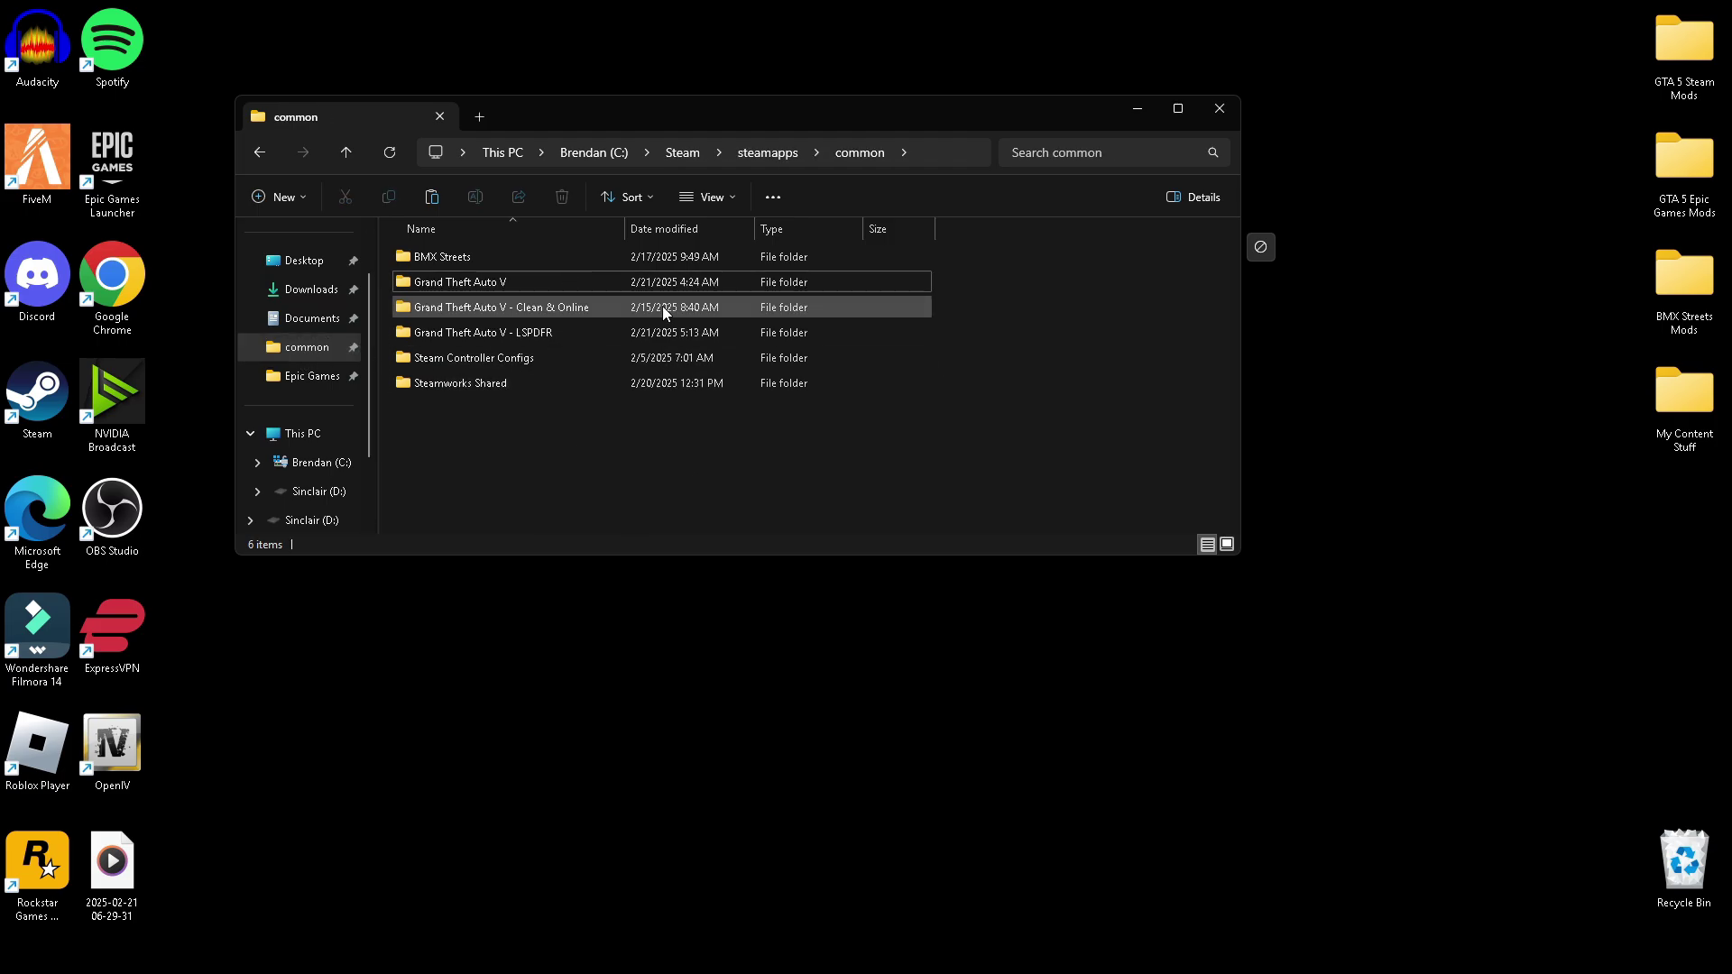
# Open the Grand Theft Auto V folder, snap it beside Script Hook V.zip, and open bin.
pyautogui.doubleClick(592, 281)
pyautogui.moveTo(3, 276); pyautogui.dragTo(3, 276)
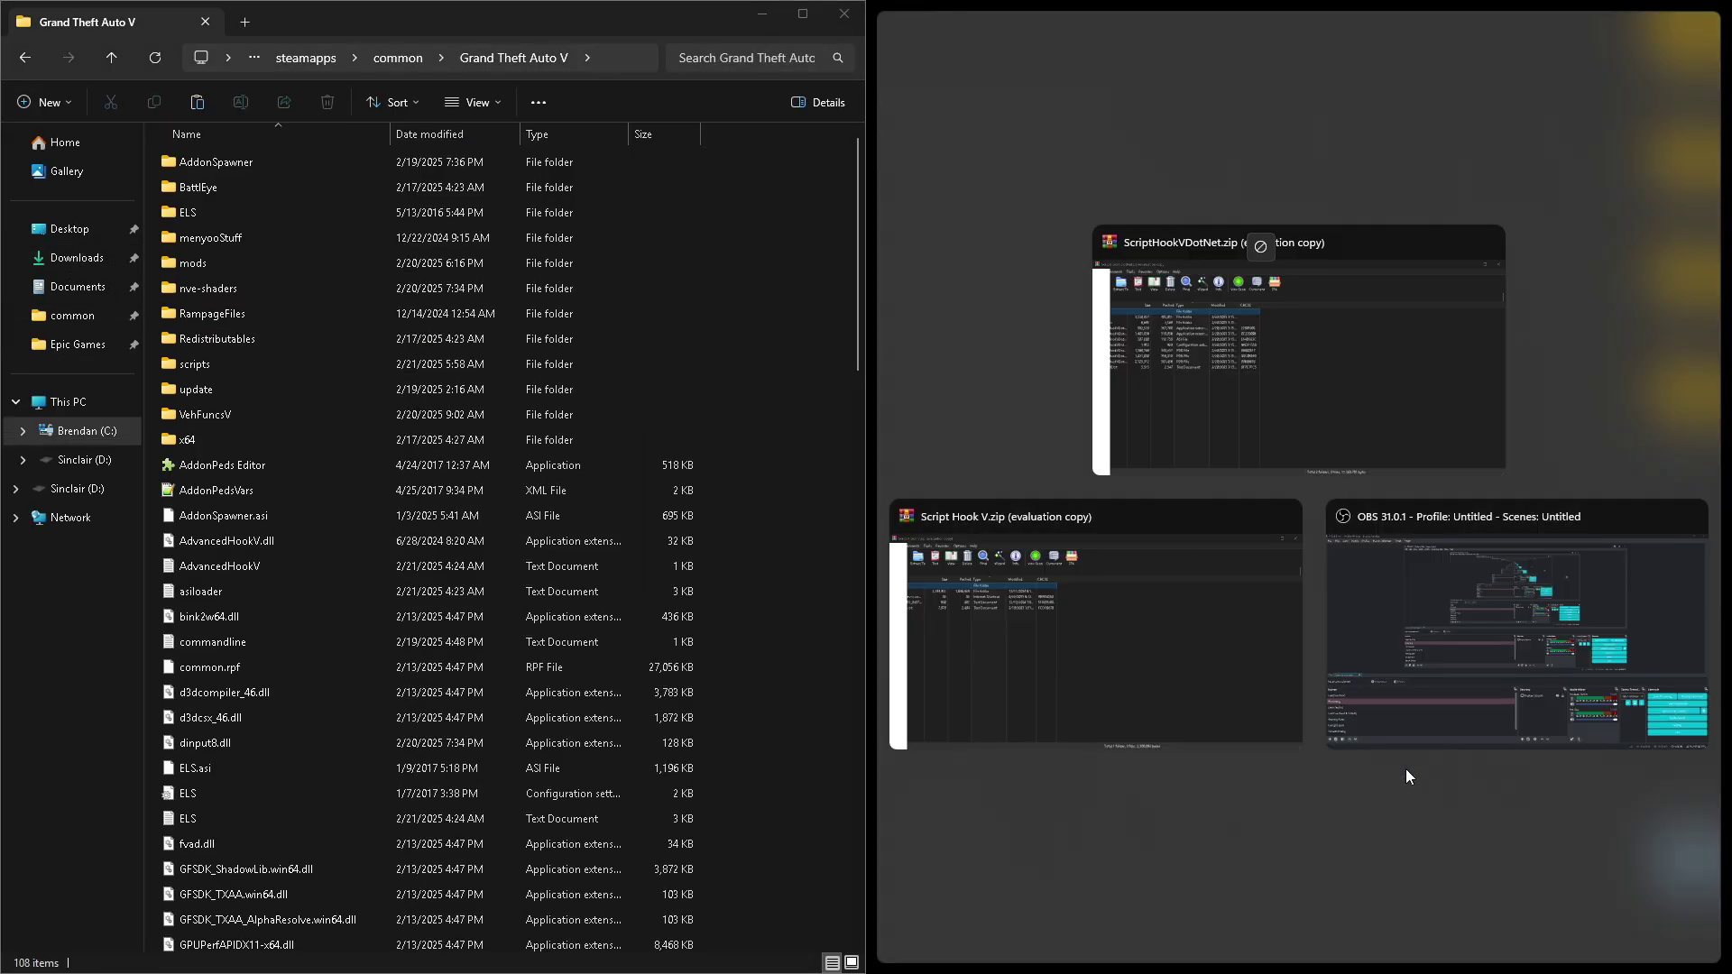
pyautogui.click(1078, 662)
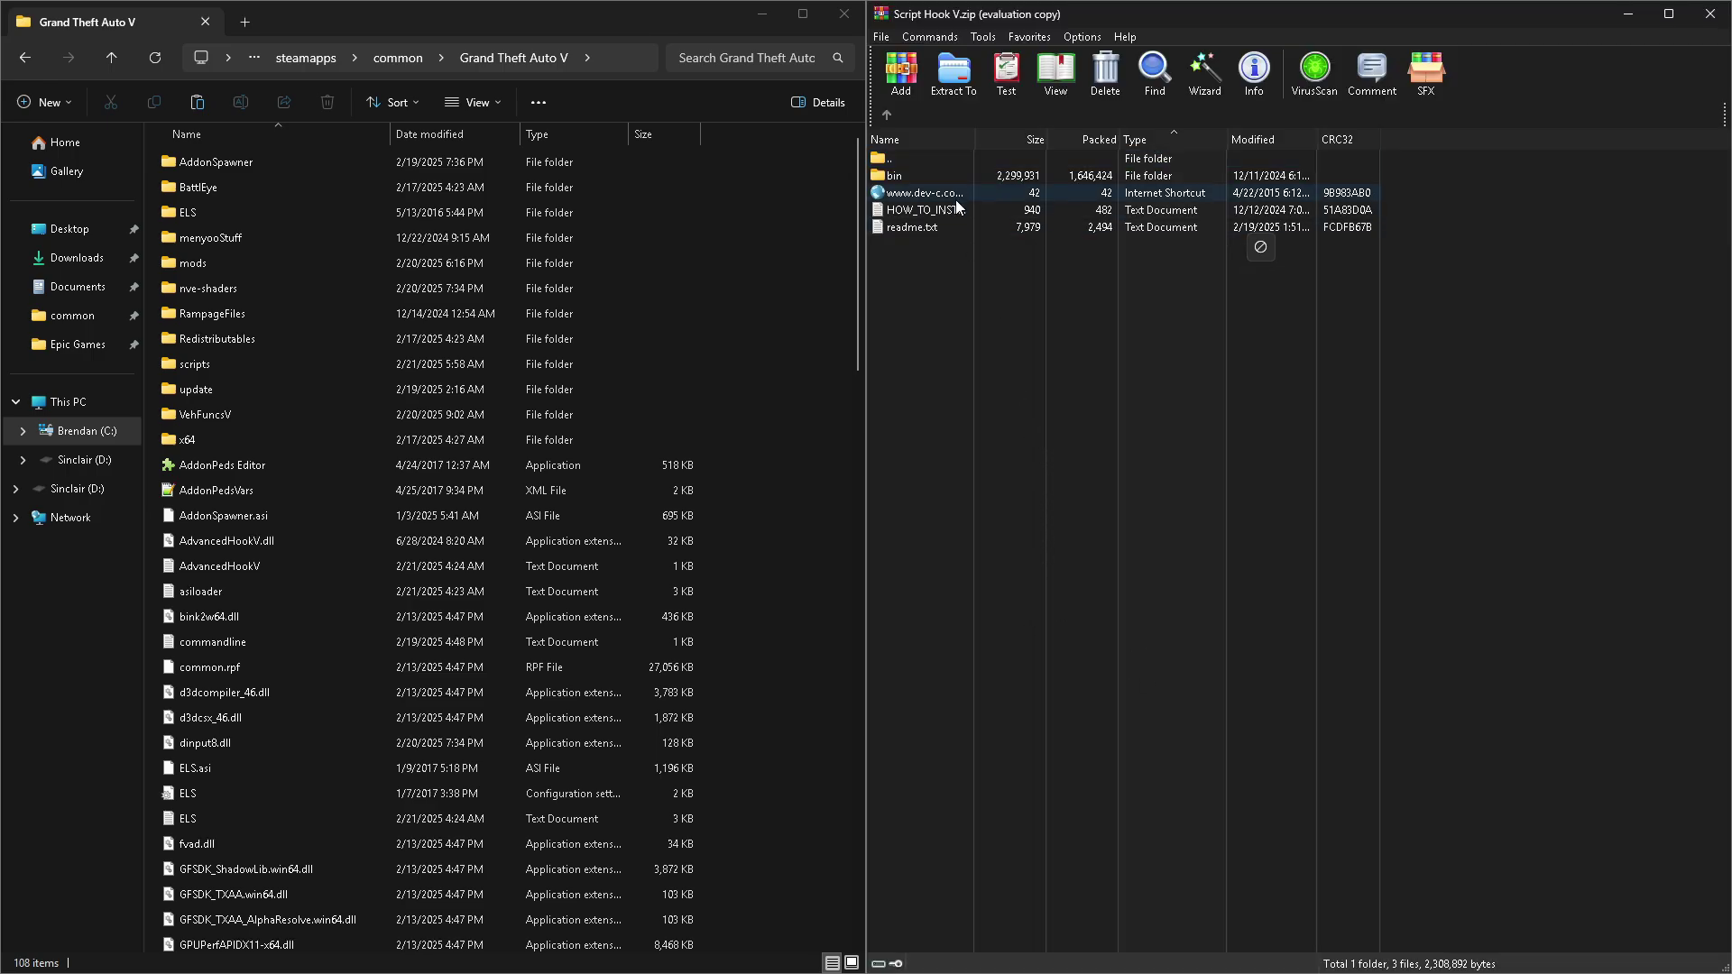
pyautogui.click(908, 175)
pyautogui.click(1001, 343)
pyautogui.click(913, 174)
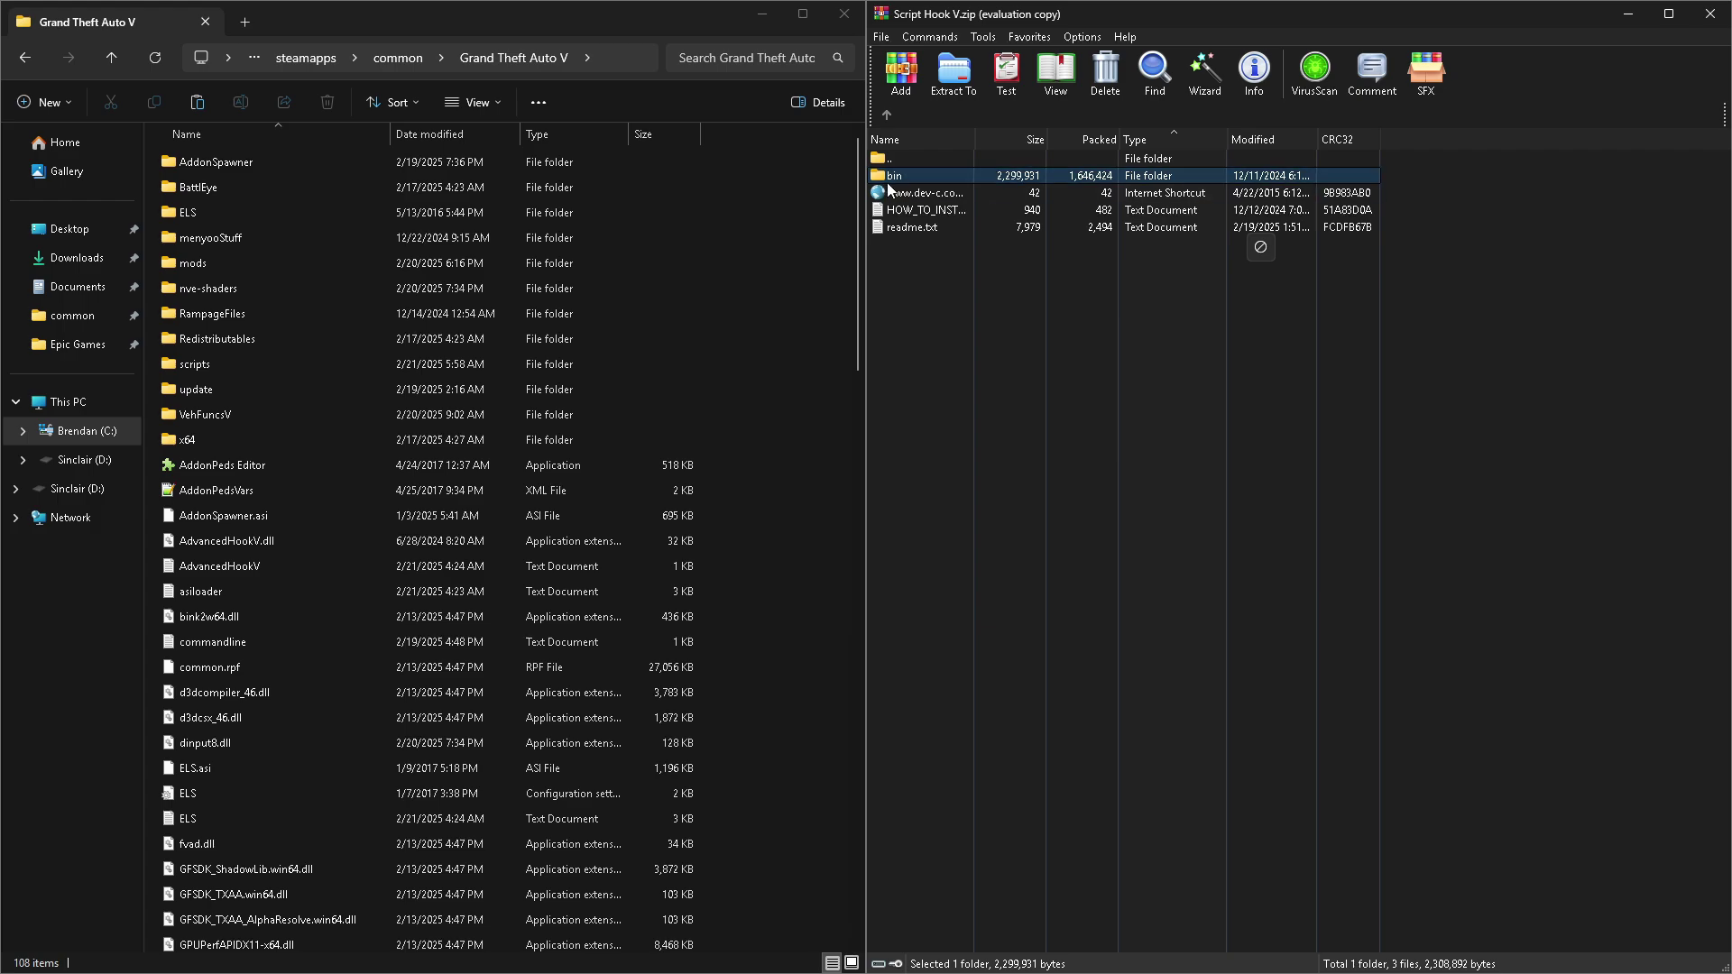
pyautogui.doubleClick(902, 180)
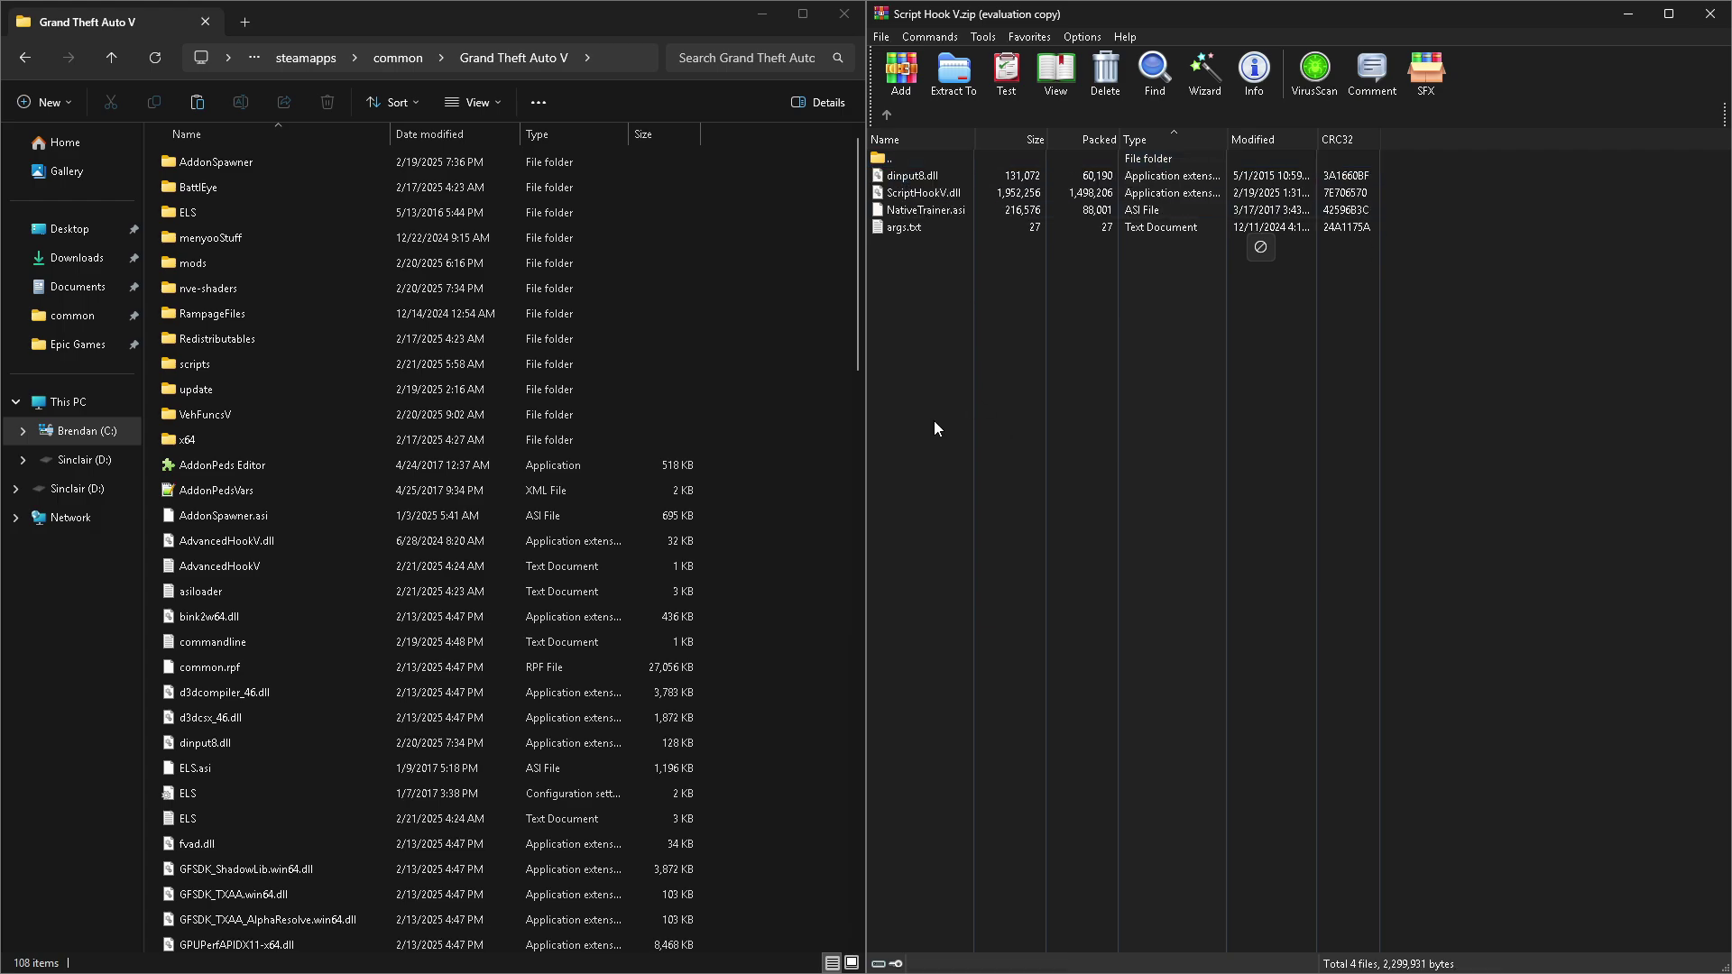
# Drag dinput8.dll and ScriptHookV.dll from the archive into the Grand Theft Auto V folder.
pyautogui.click(877, 140)
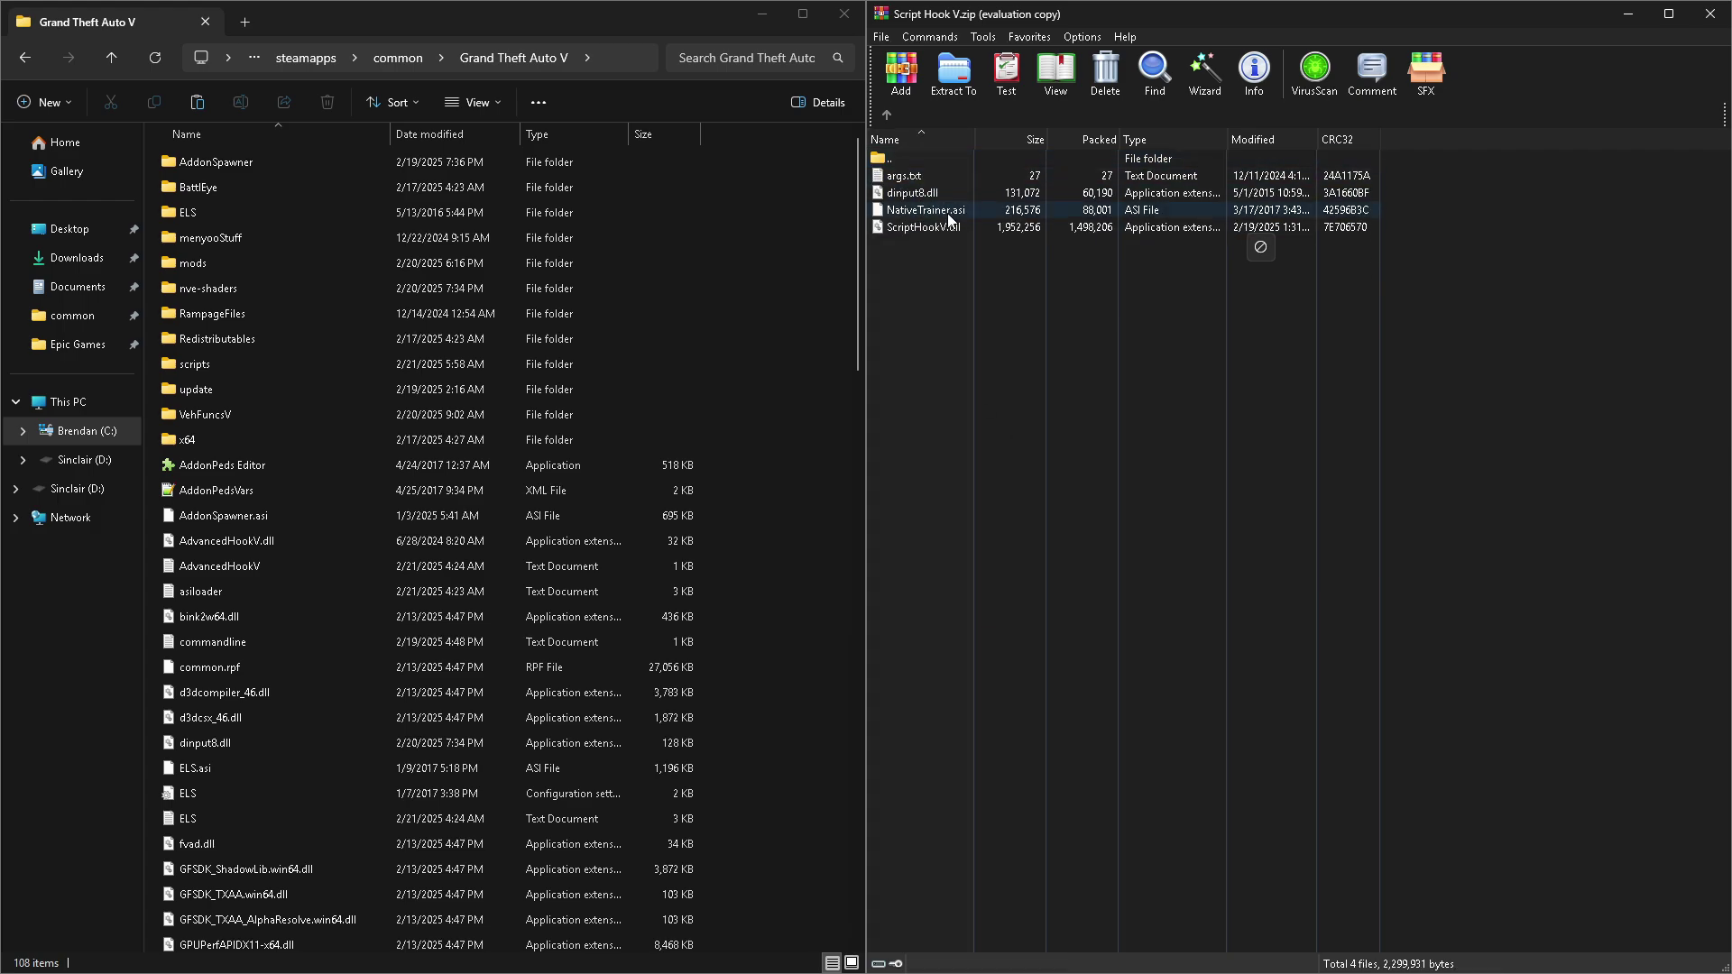
pyautogui.click(926, 193)
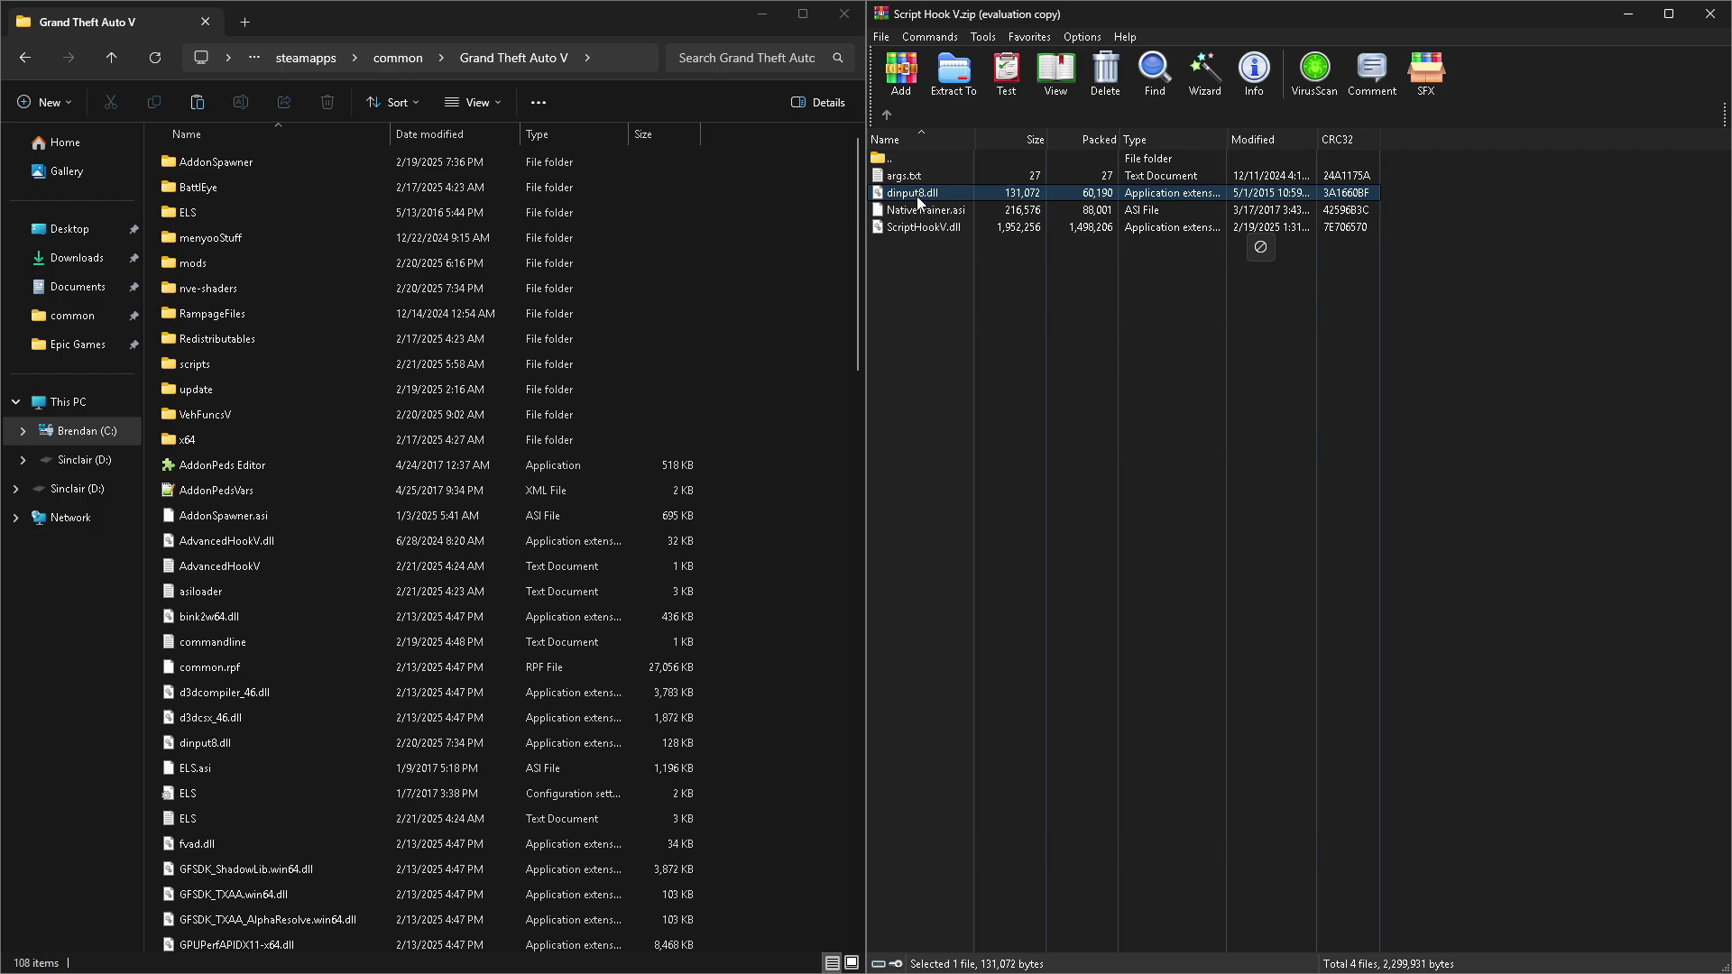
pyautogui.keyDown('ctrl'); pyautogui.click(927, 230); pyautogui.keyUp('ctrl')
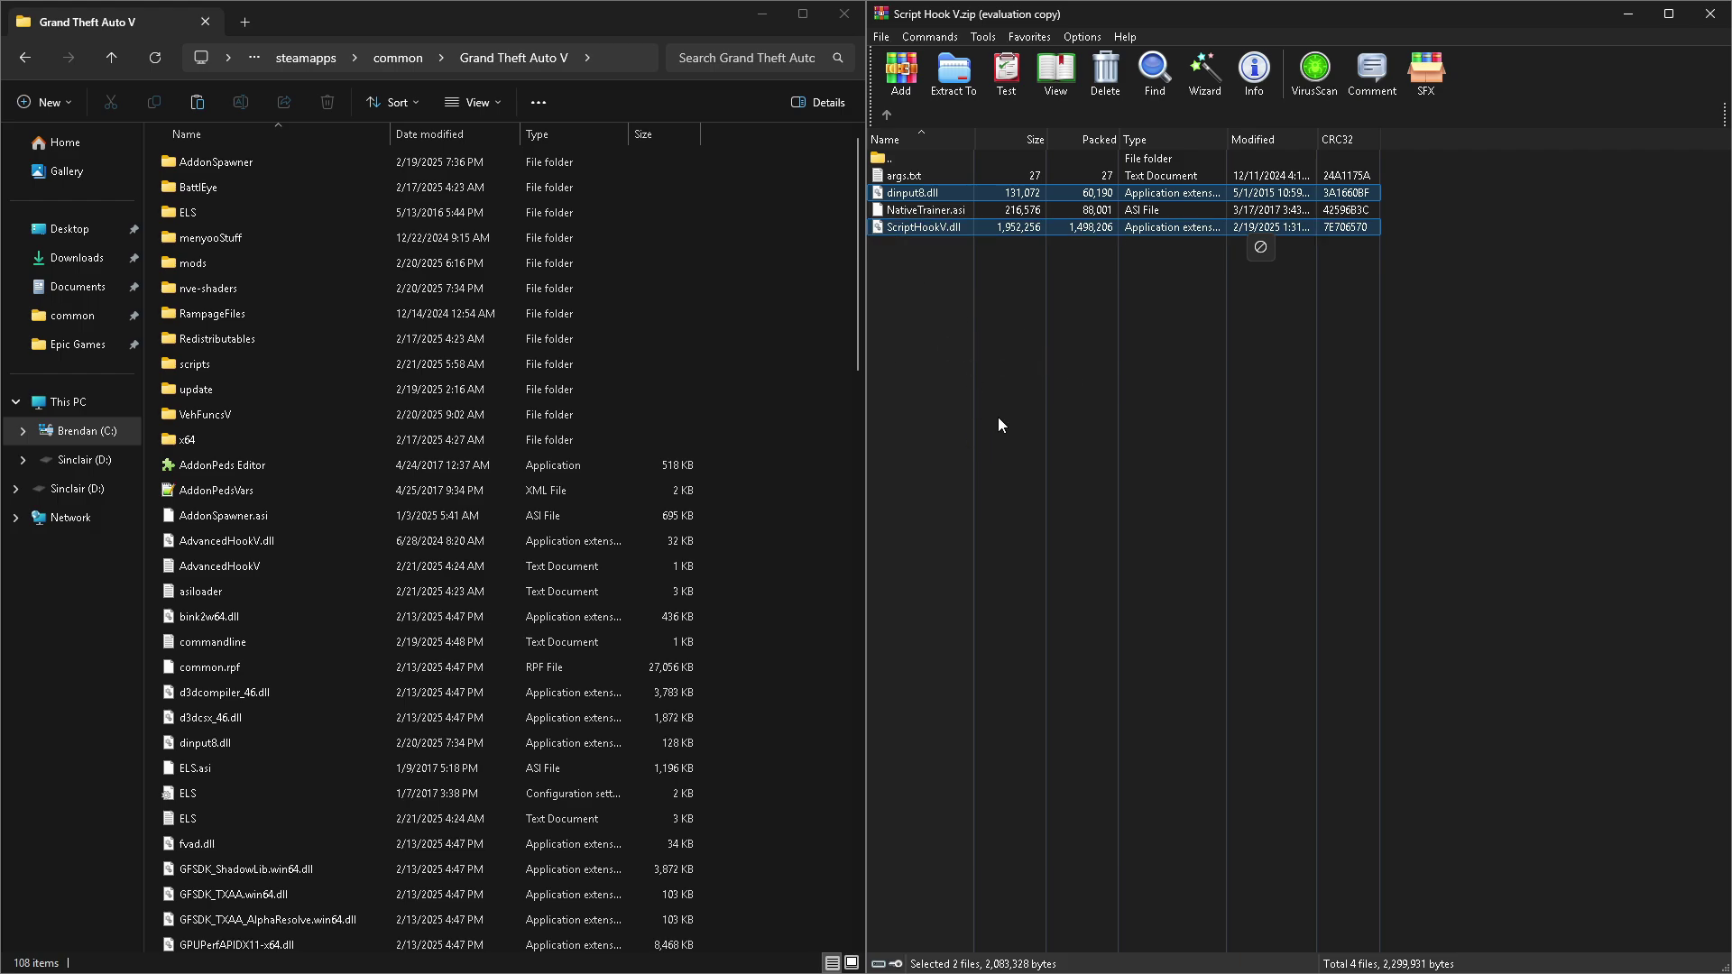
pyautogui.moveTo(933, 591); pyautogui.dragTo(777, 455)
pyautogui.moveTo(513, 522); pyautogui.dragTo(805, 543)
pyautogui.moveTo(747, 432); pyautogui.dragTo(1126, 377)
pyautogui.click(1126, 377)
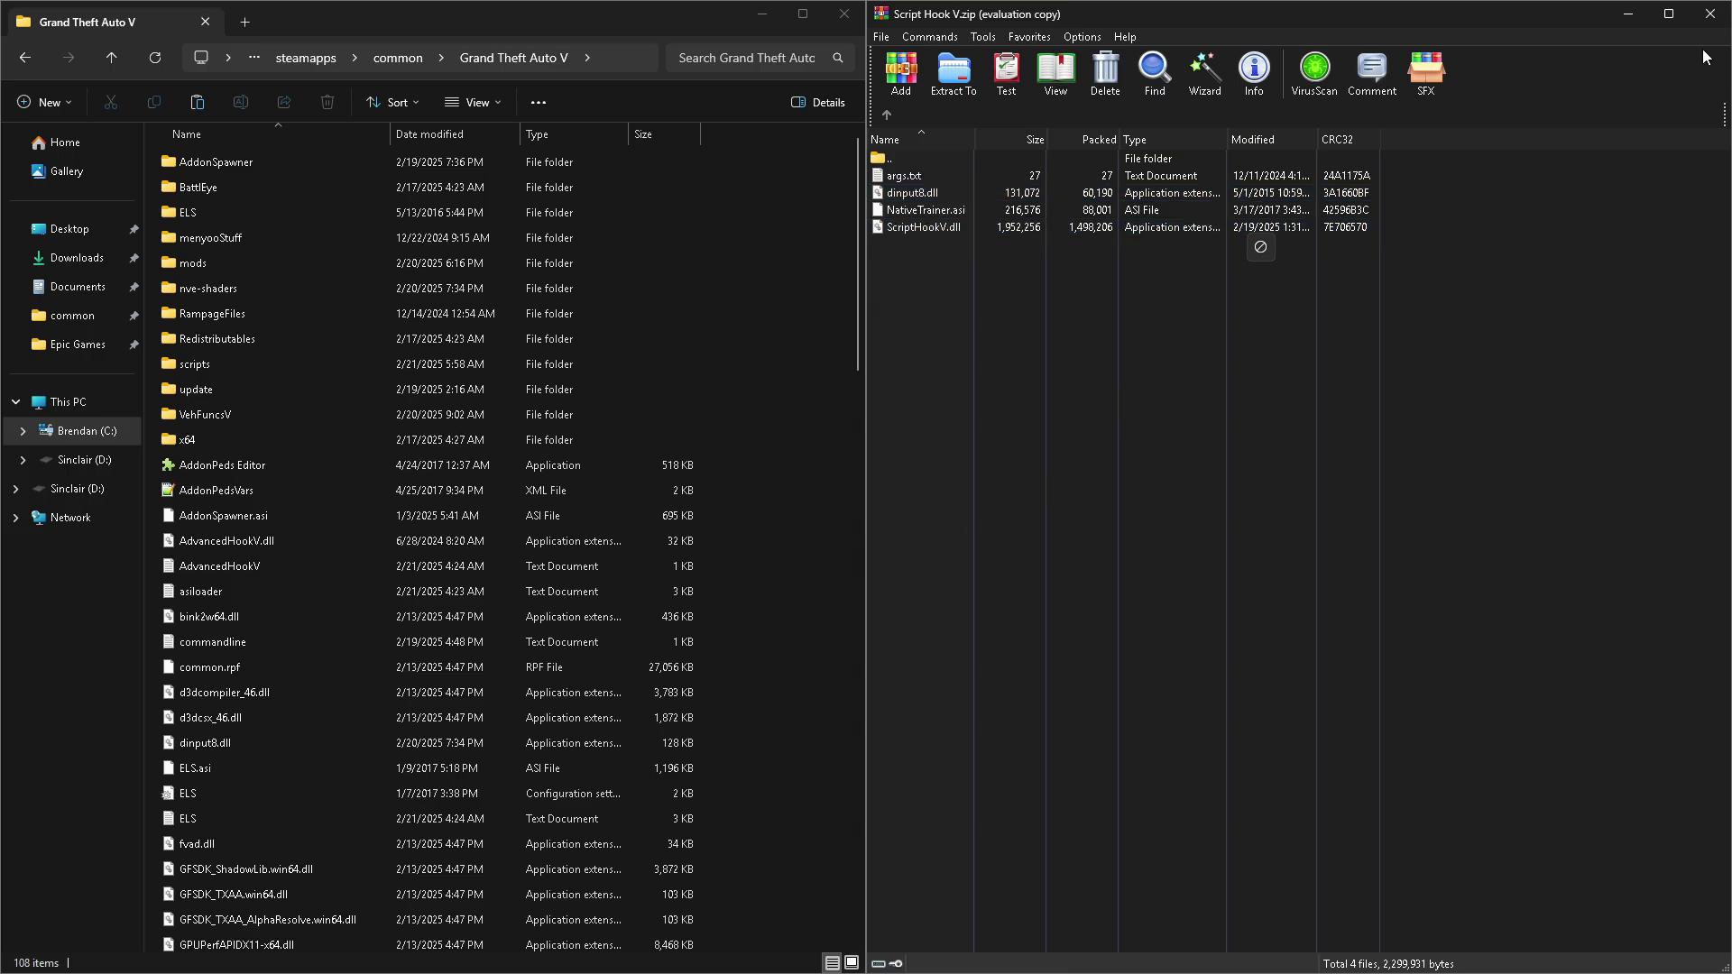
pyautogui.scroll(-6, 510, 518)
pyautogui.scroll(-6, 511, 517)
pyautogui.scroll(12, 387, 539)
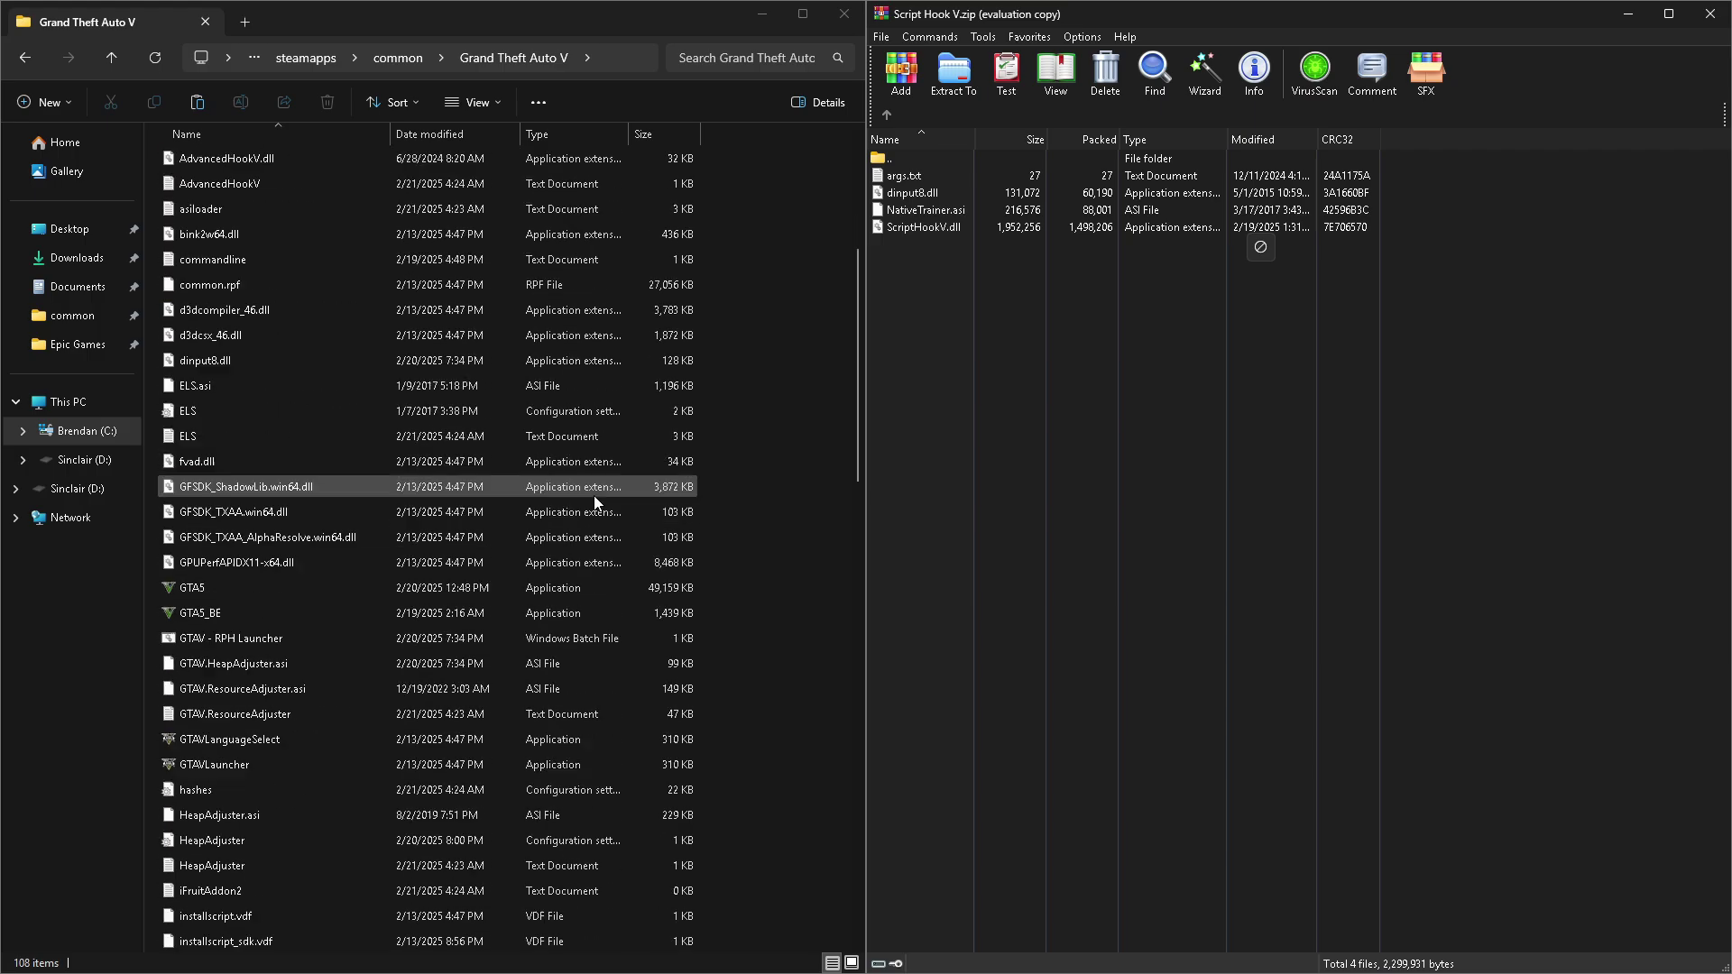
# Close Script Hook V.zip and snap ScriptHookVDotNet.zip beside the game folder, sorted by name.
pyautogui.click(1711, 11)
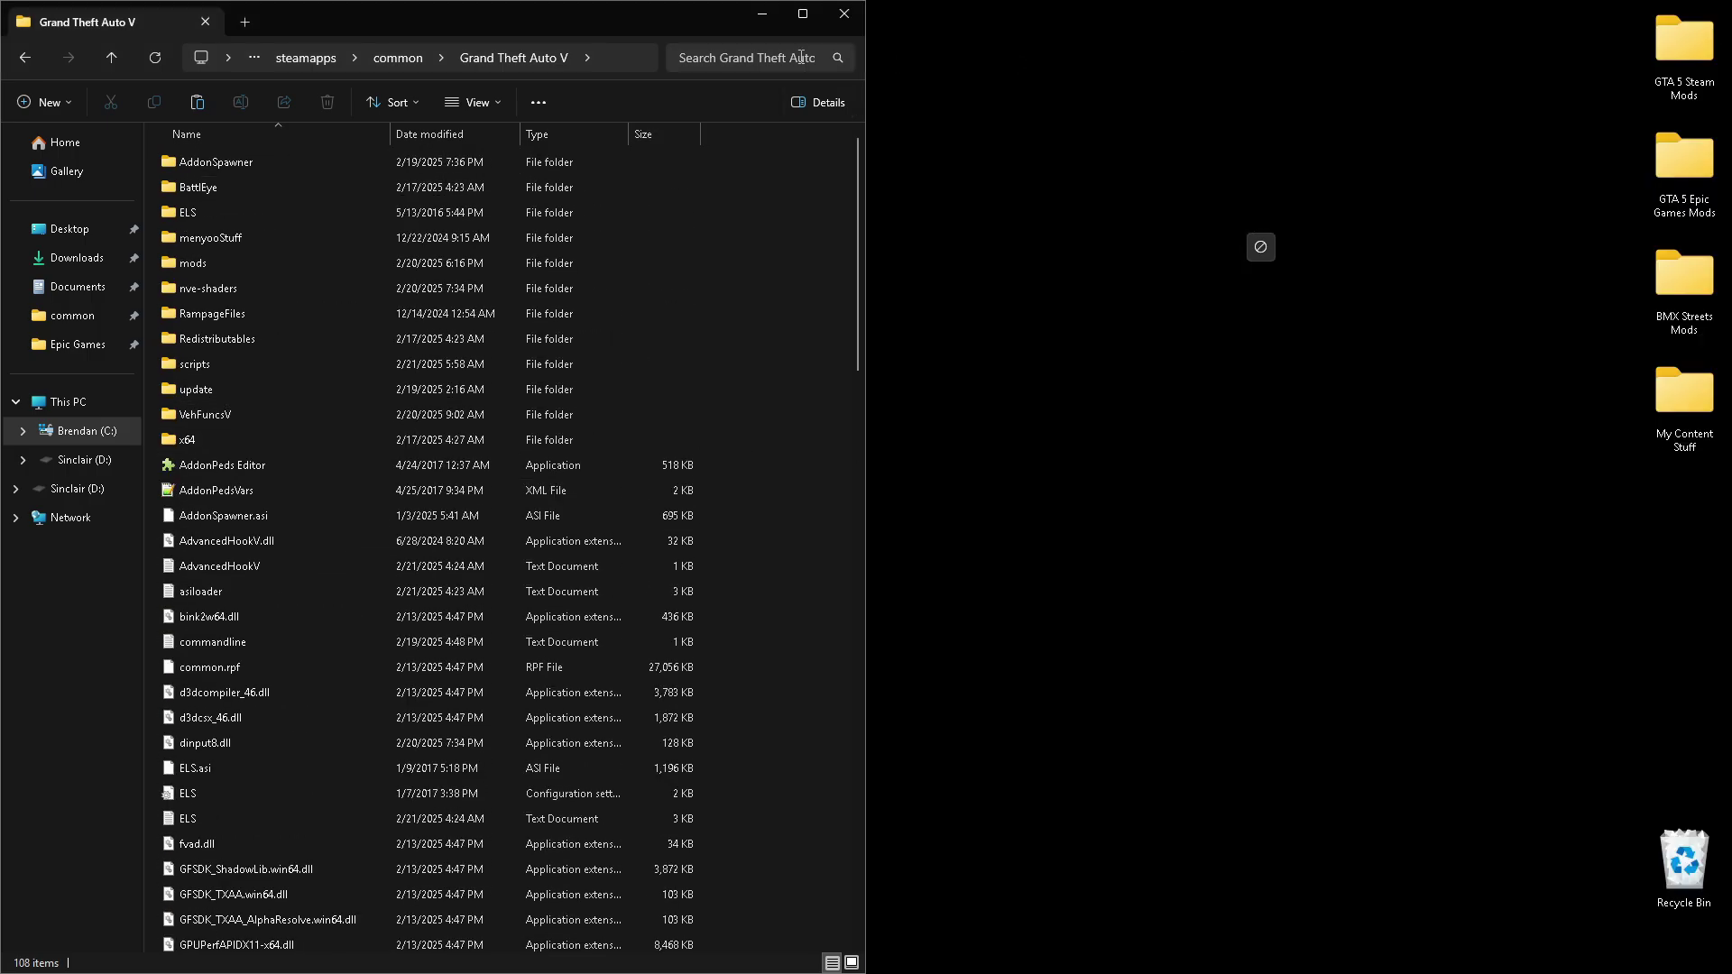
pyautogui.press('super+Left')
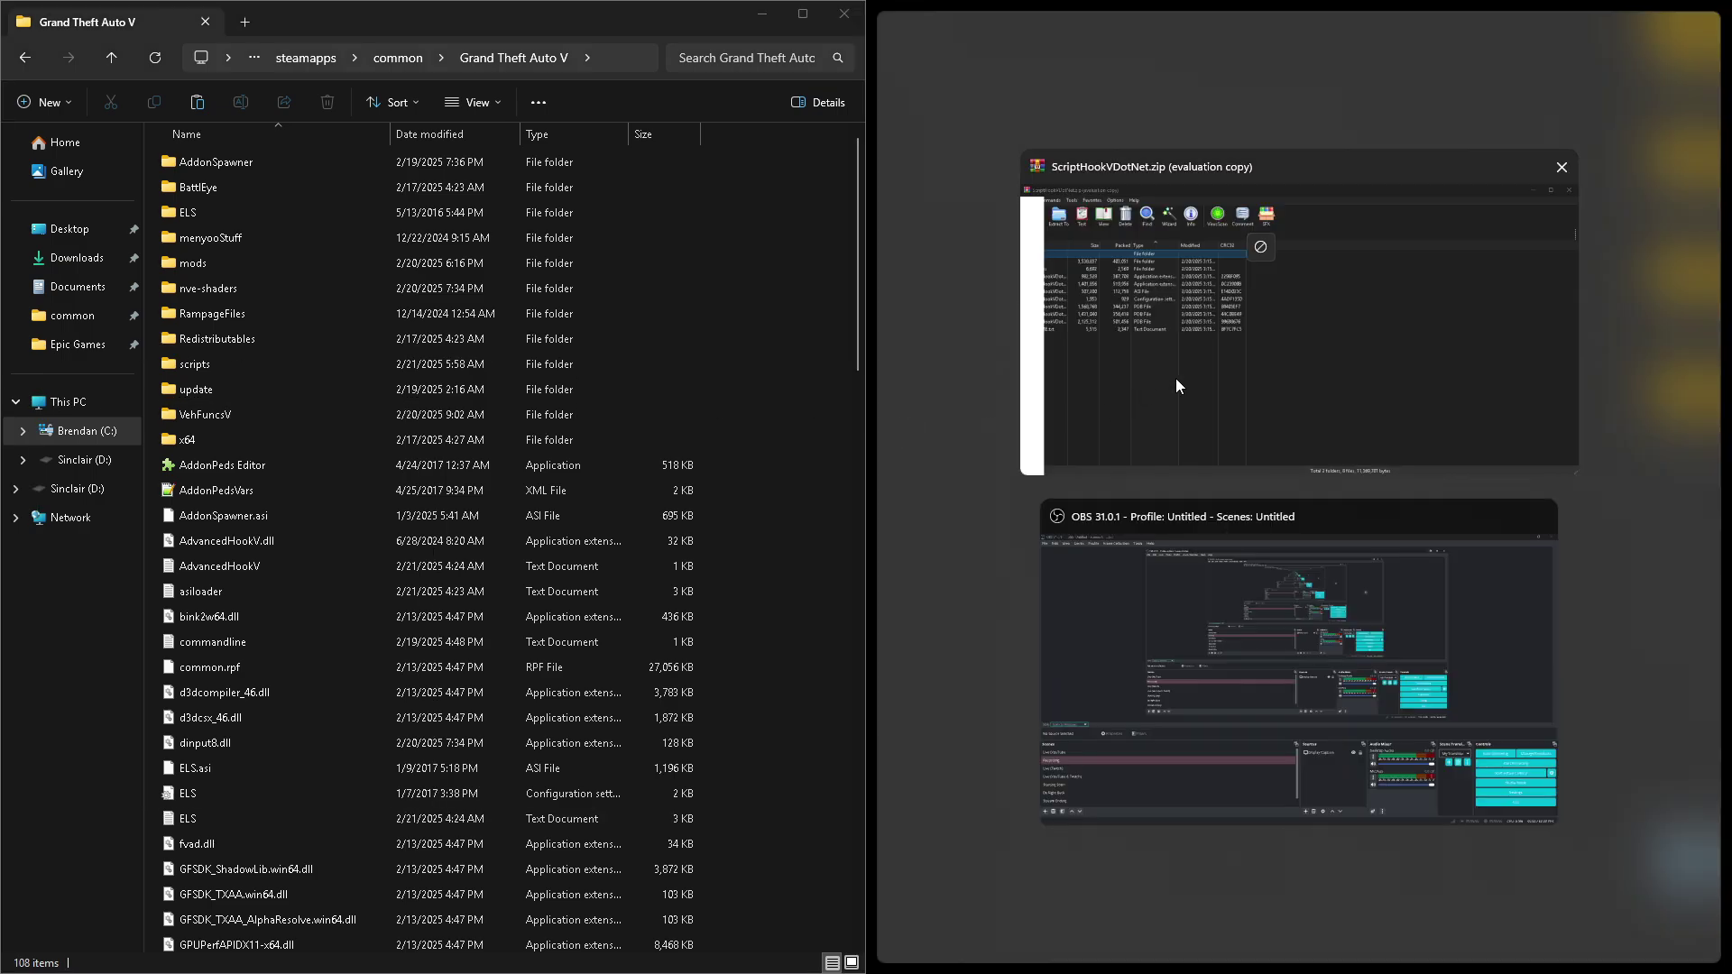
pyautogui.click(1177, 377)
pyautogui.click(1030, 446)
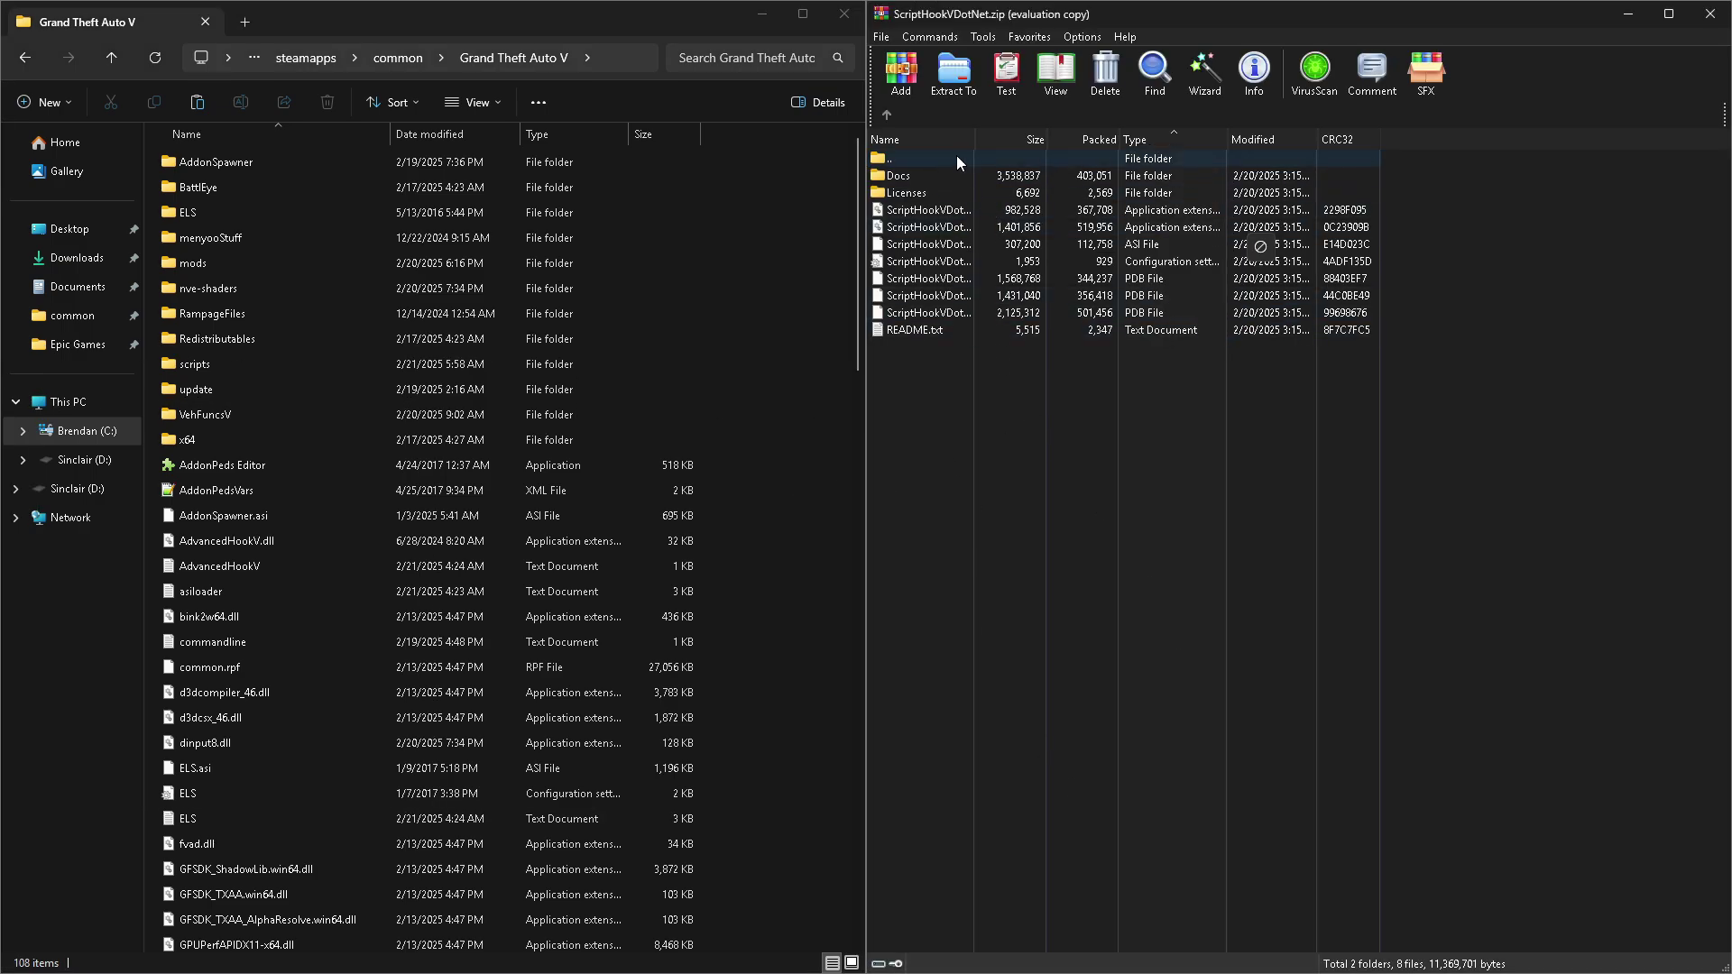
pyautogui.click(929, 140)
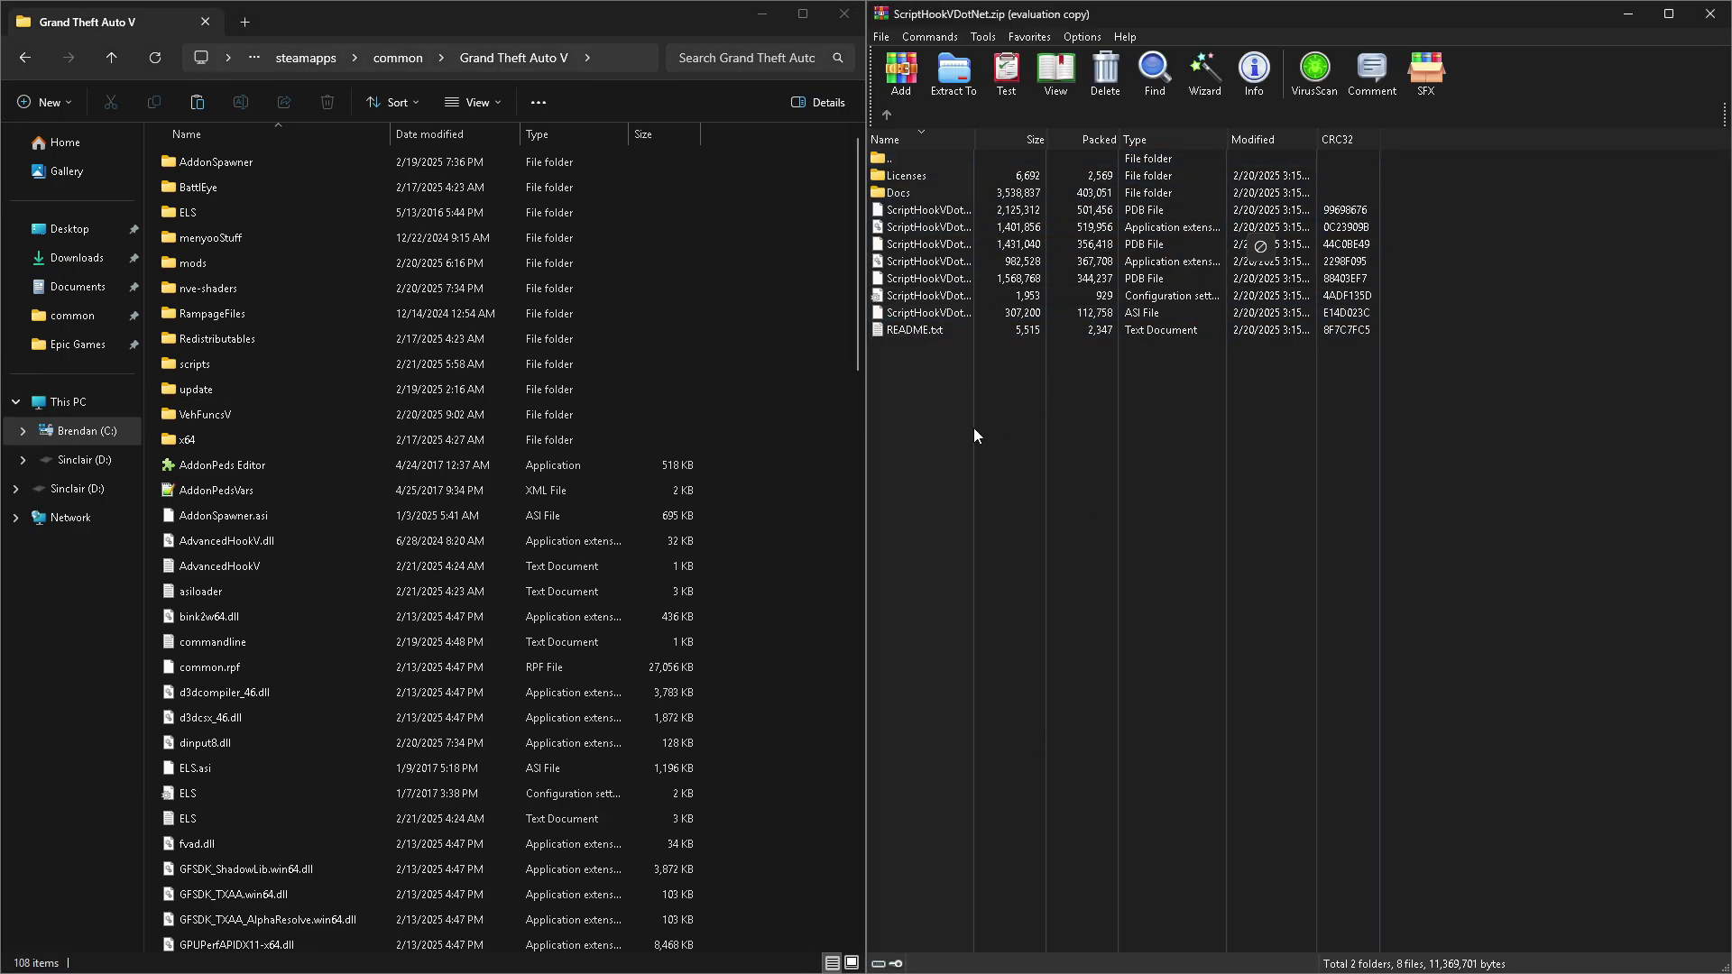
pyautogui.click(935, 135)
# Drag the seven ScriptHookVDotNet files into the game folder, replacing existing copies.
pyautogui.moveTo(1019, 571); pyautogui.dragTo(912, 233)
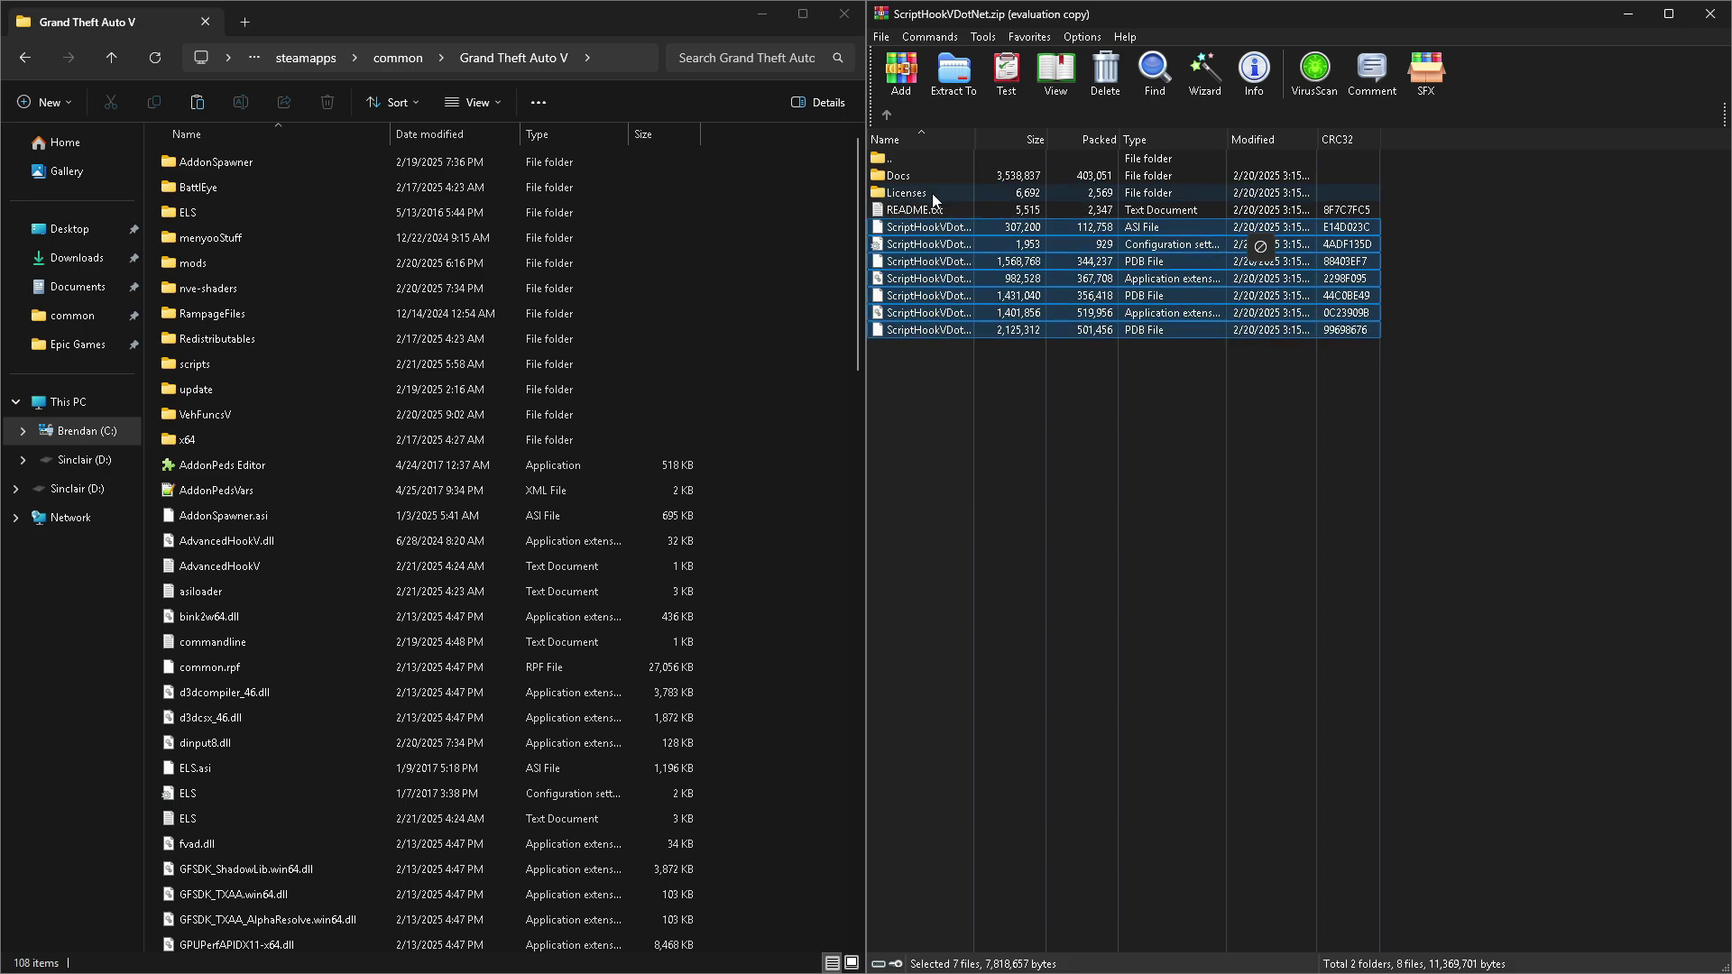
pyautogui.moveTo(924, 192); pyautogui.dragTo(794, 447)
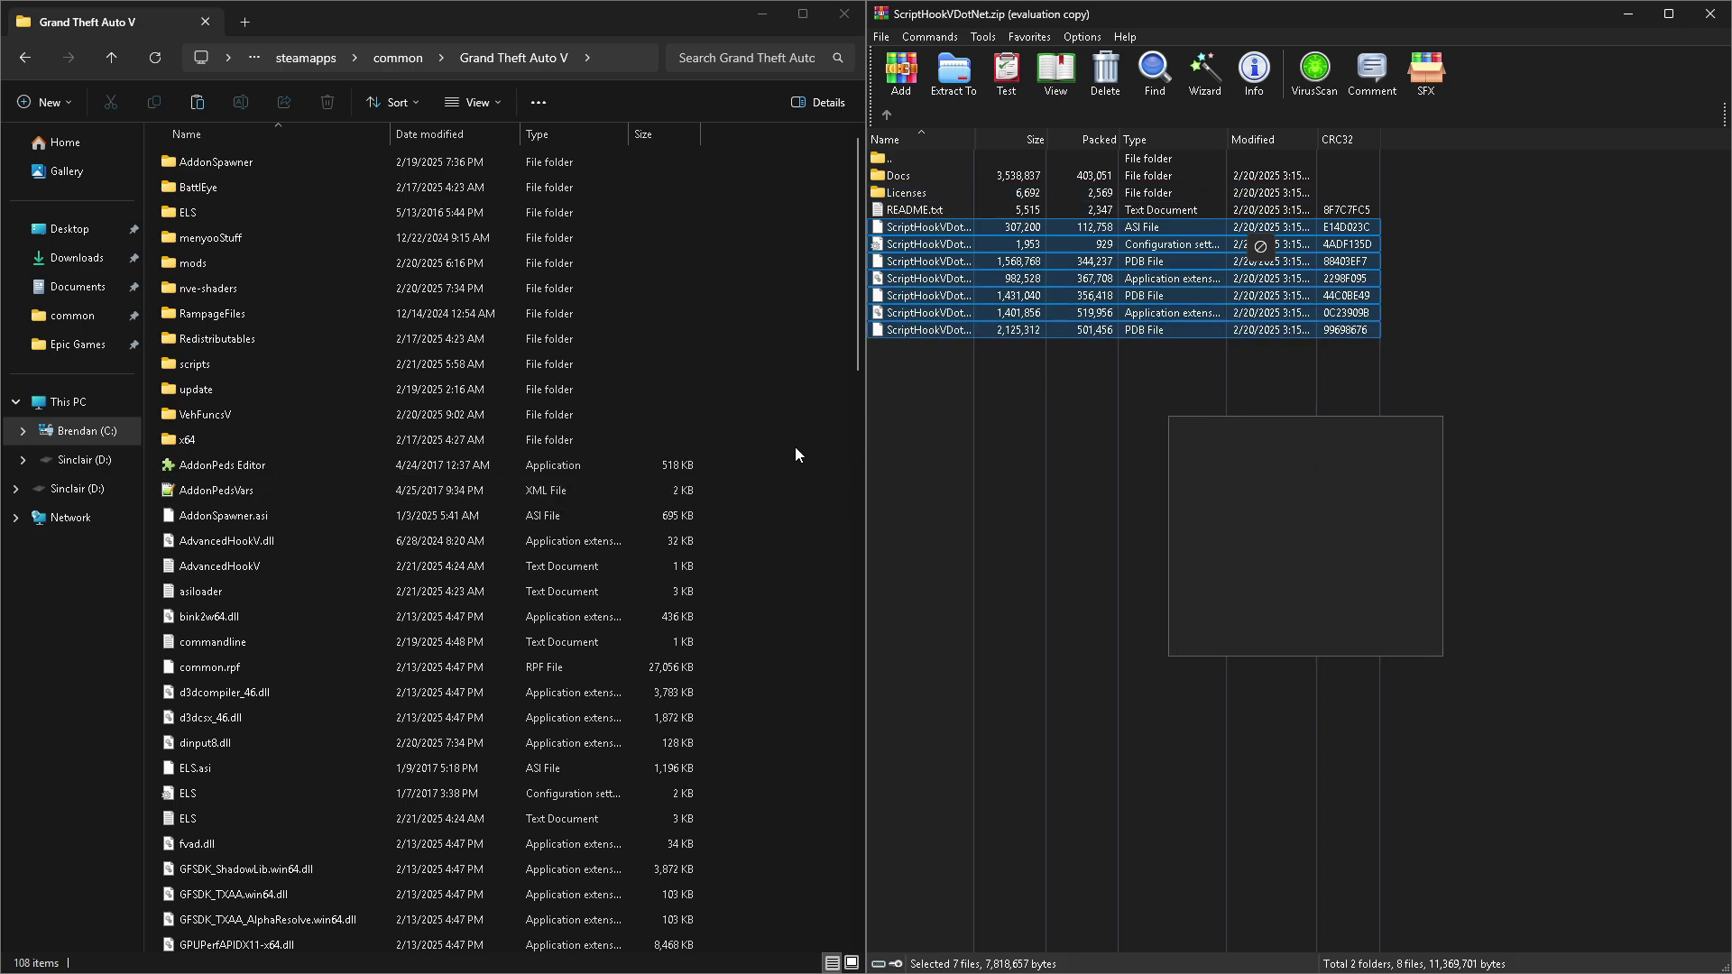
pyautogui.click(812, 350)
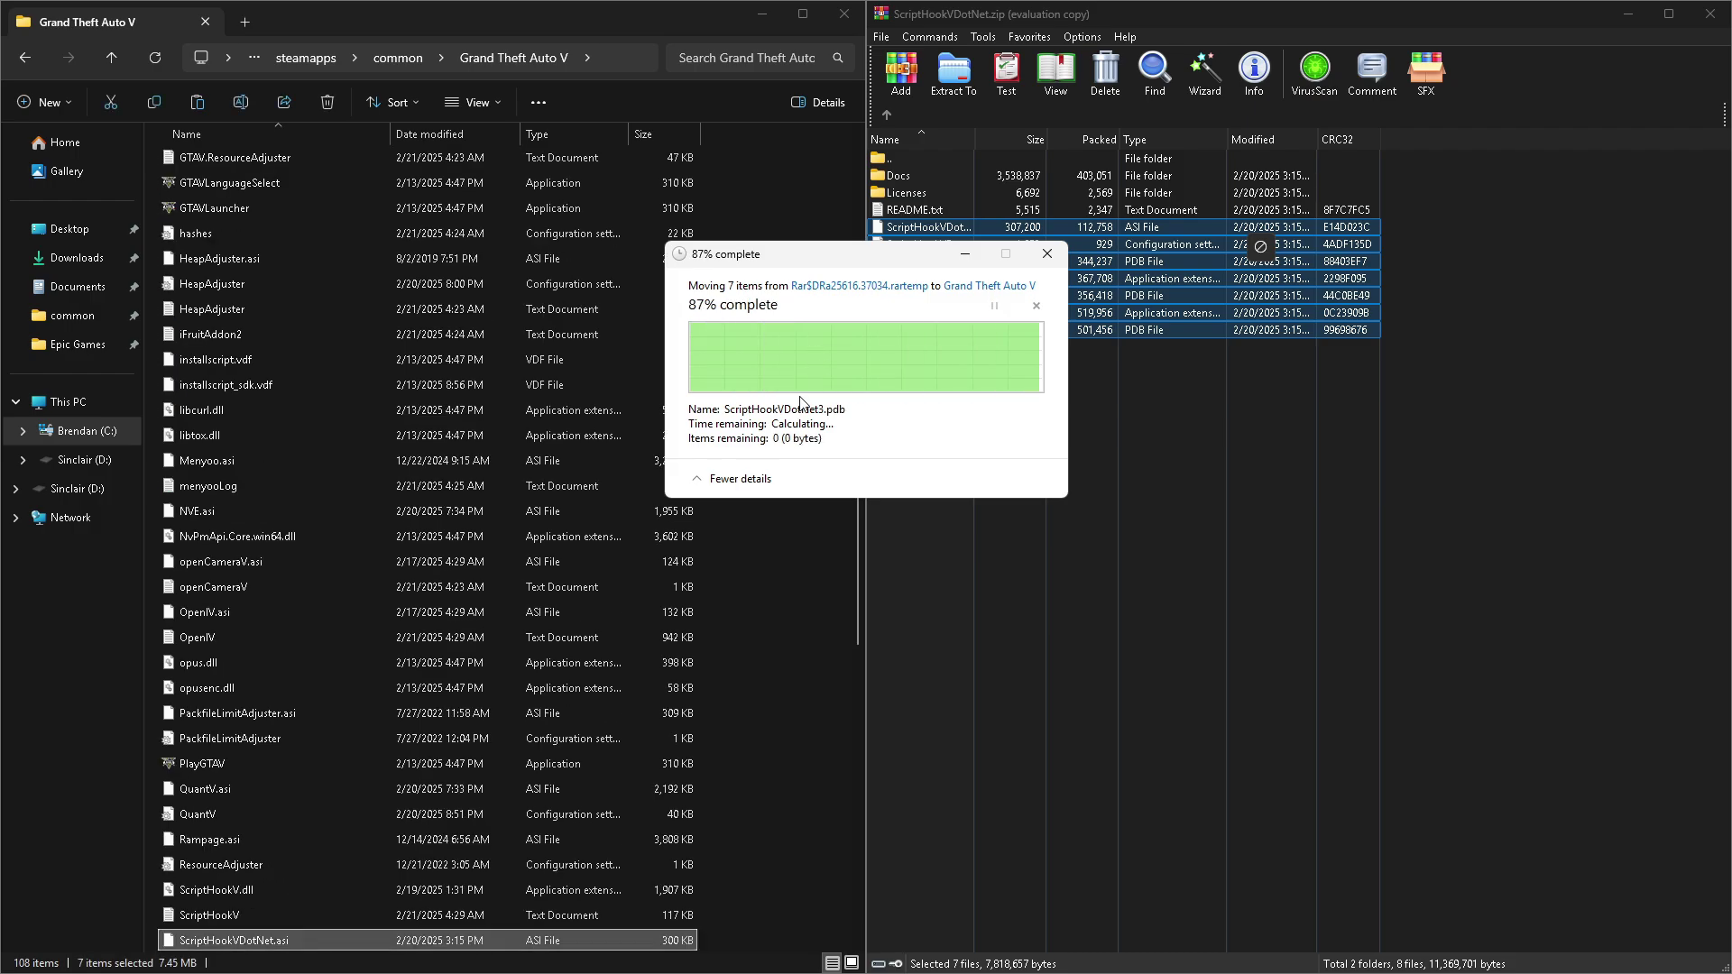
pyautogui.click(798, 429)
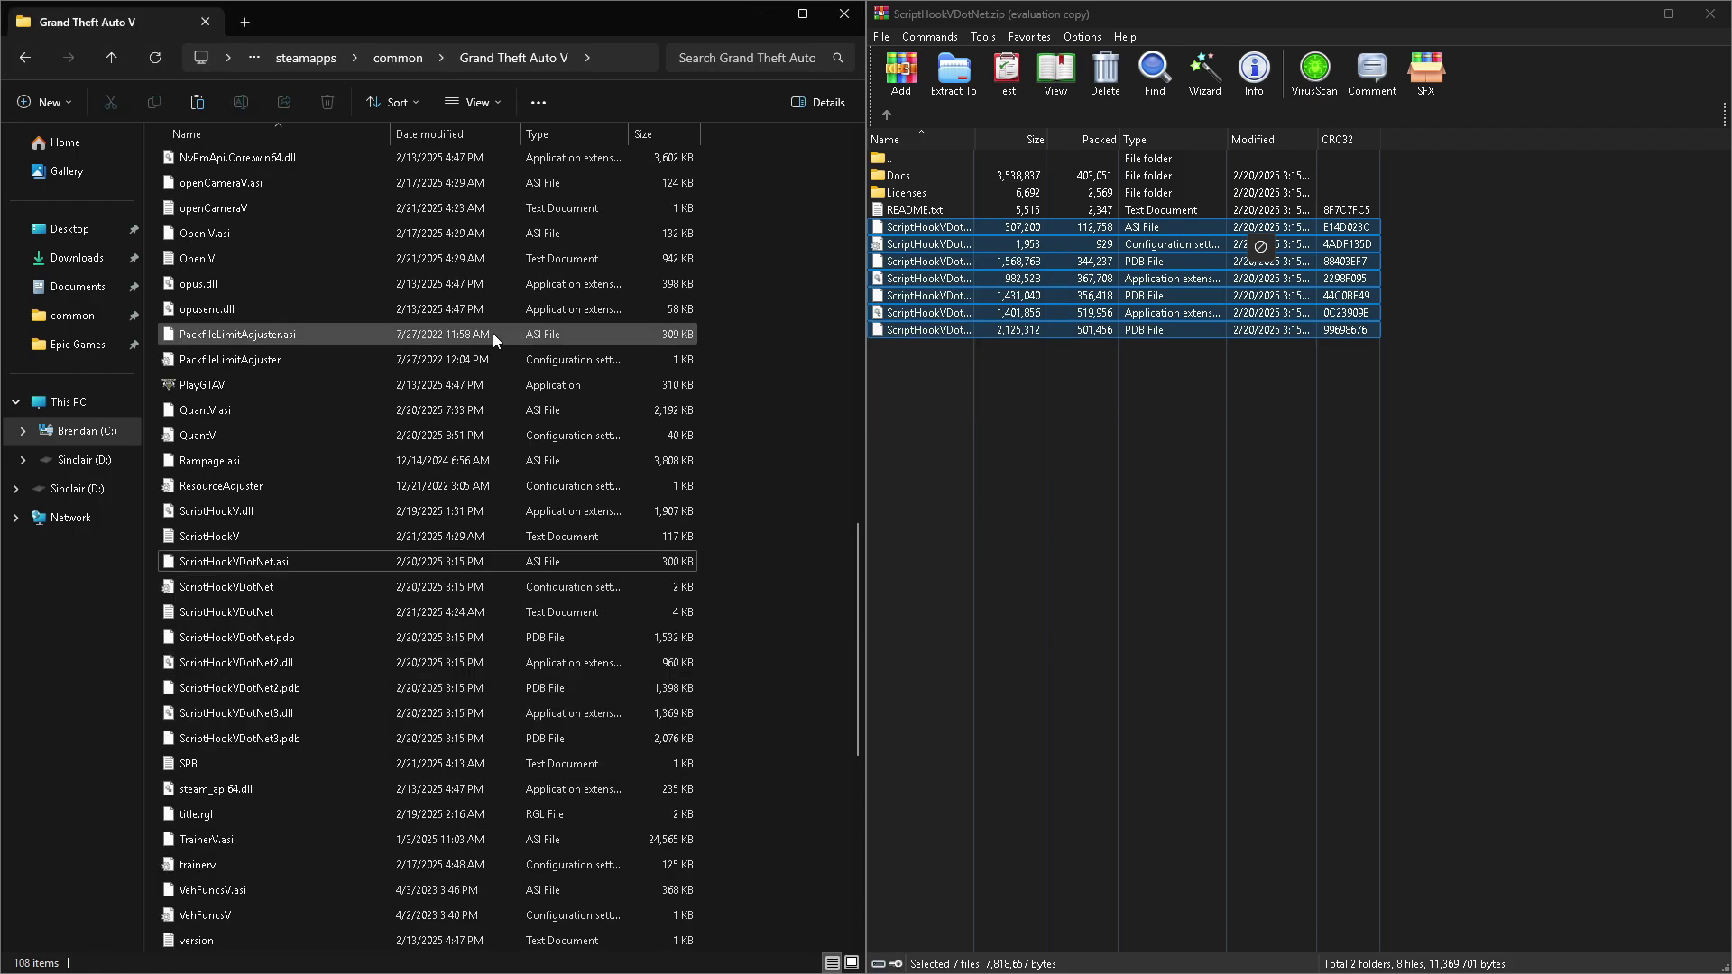
pyautogui.click(158, 58)
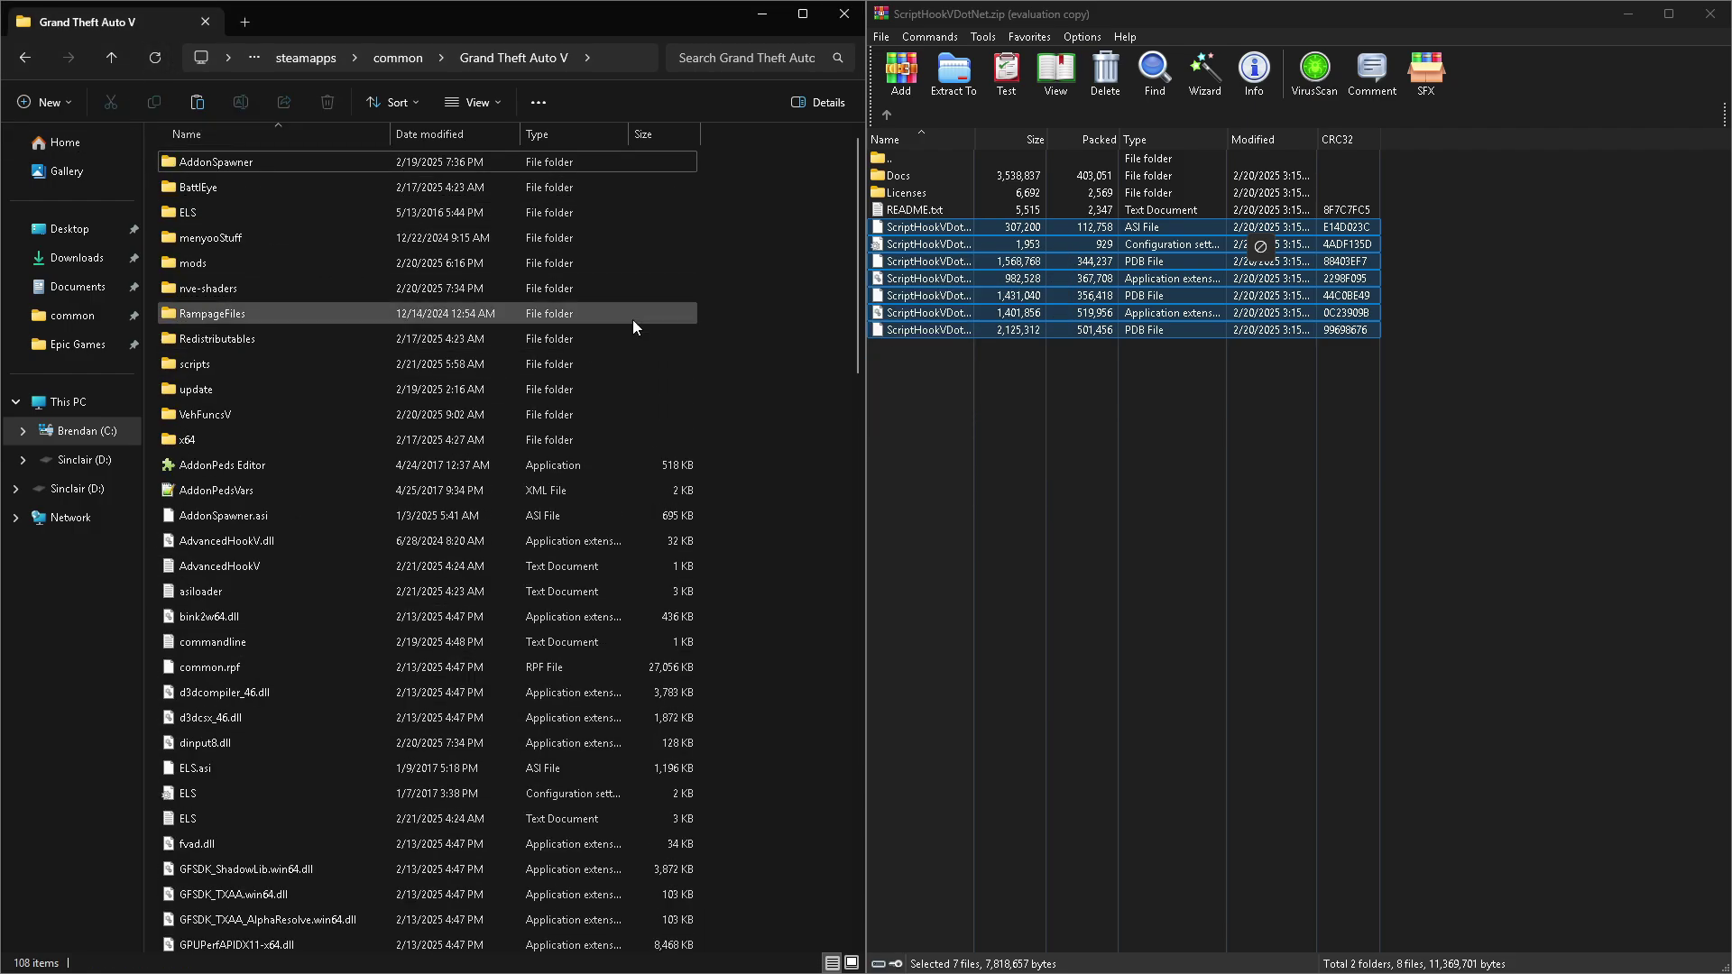
pyautogui.click(981, 513)
# Check the Grand Theft Auto V folder's 108 items, including dinput8.dll, then close that window.
pyautogui.click(983, 512)
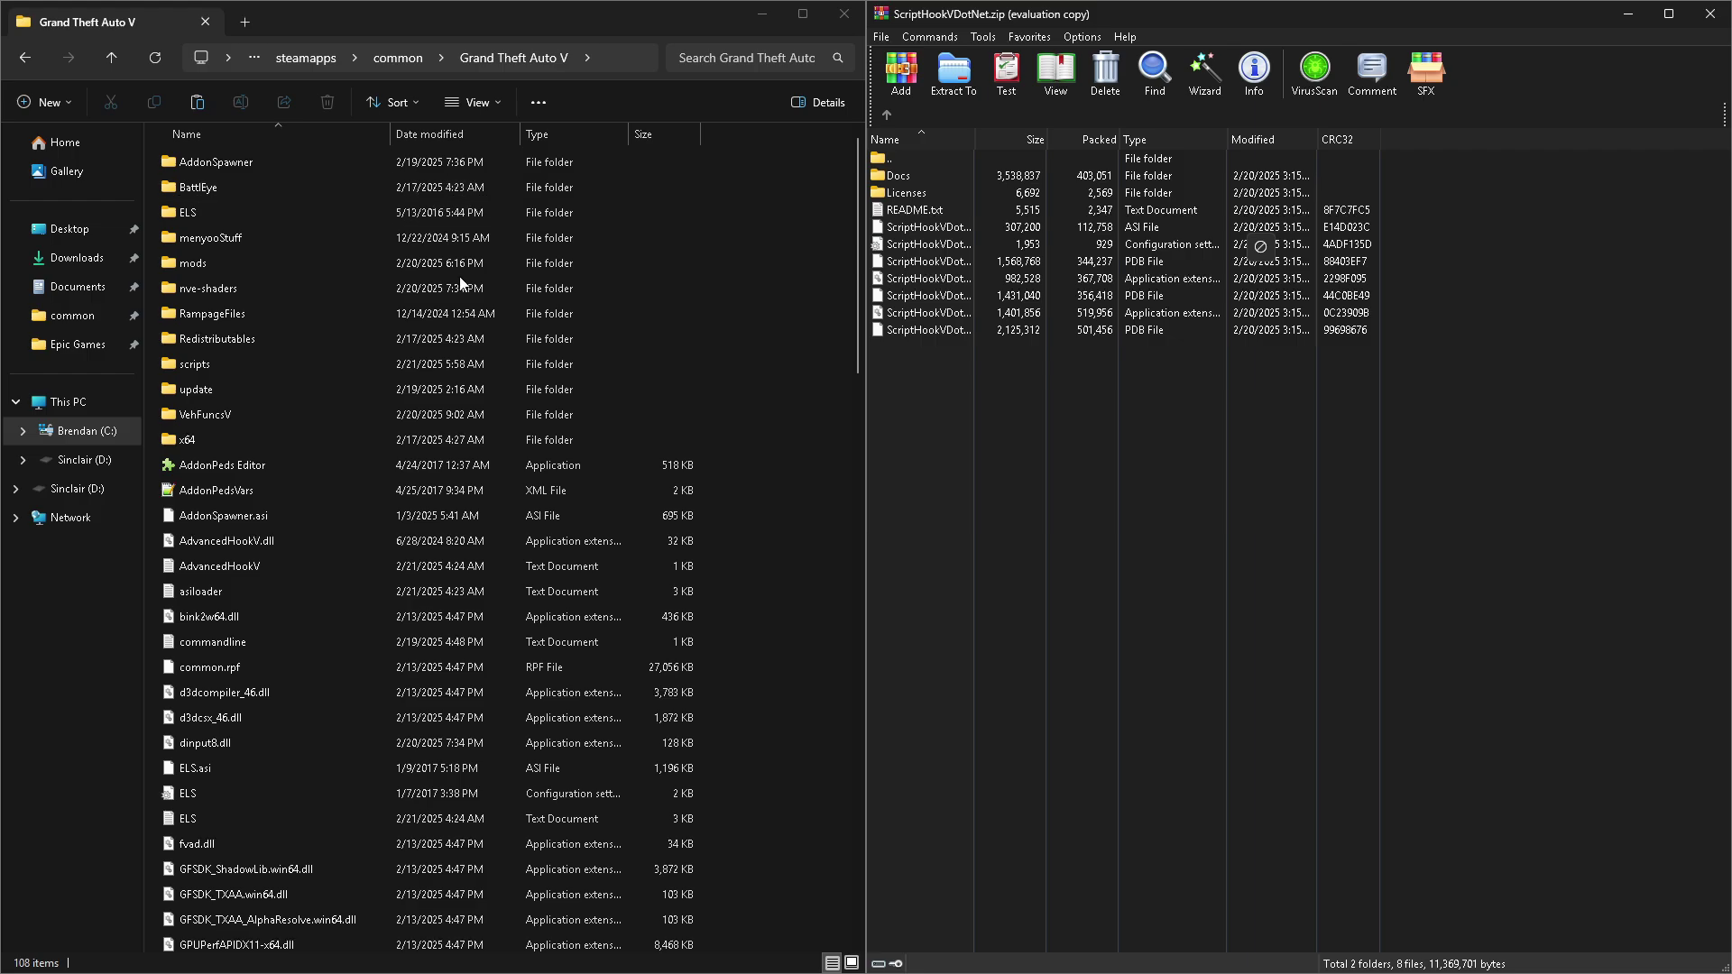
pyautogui.scroll(-4, 397, 451)
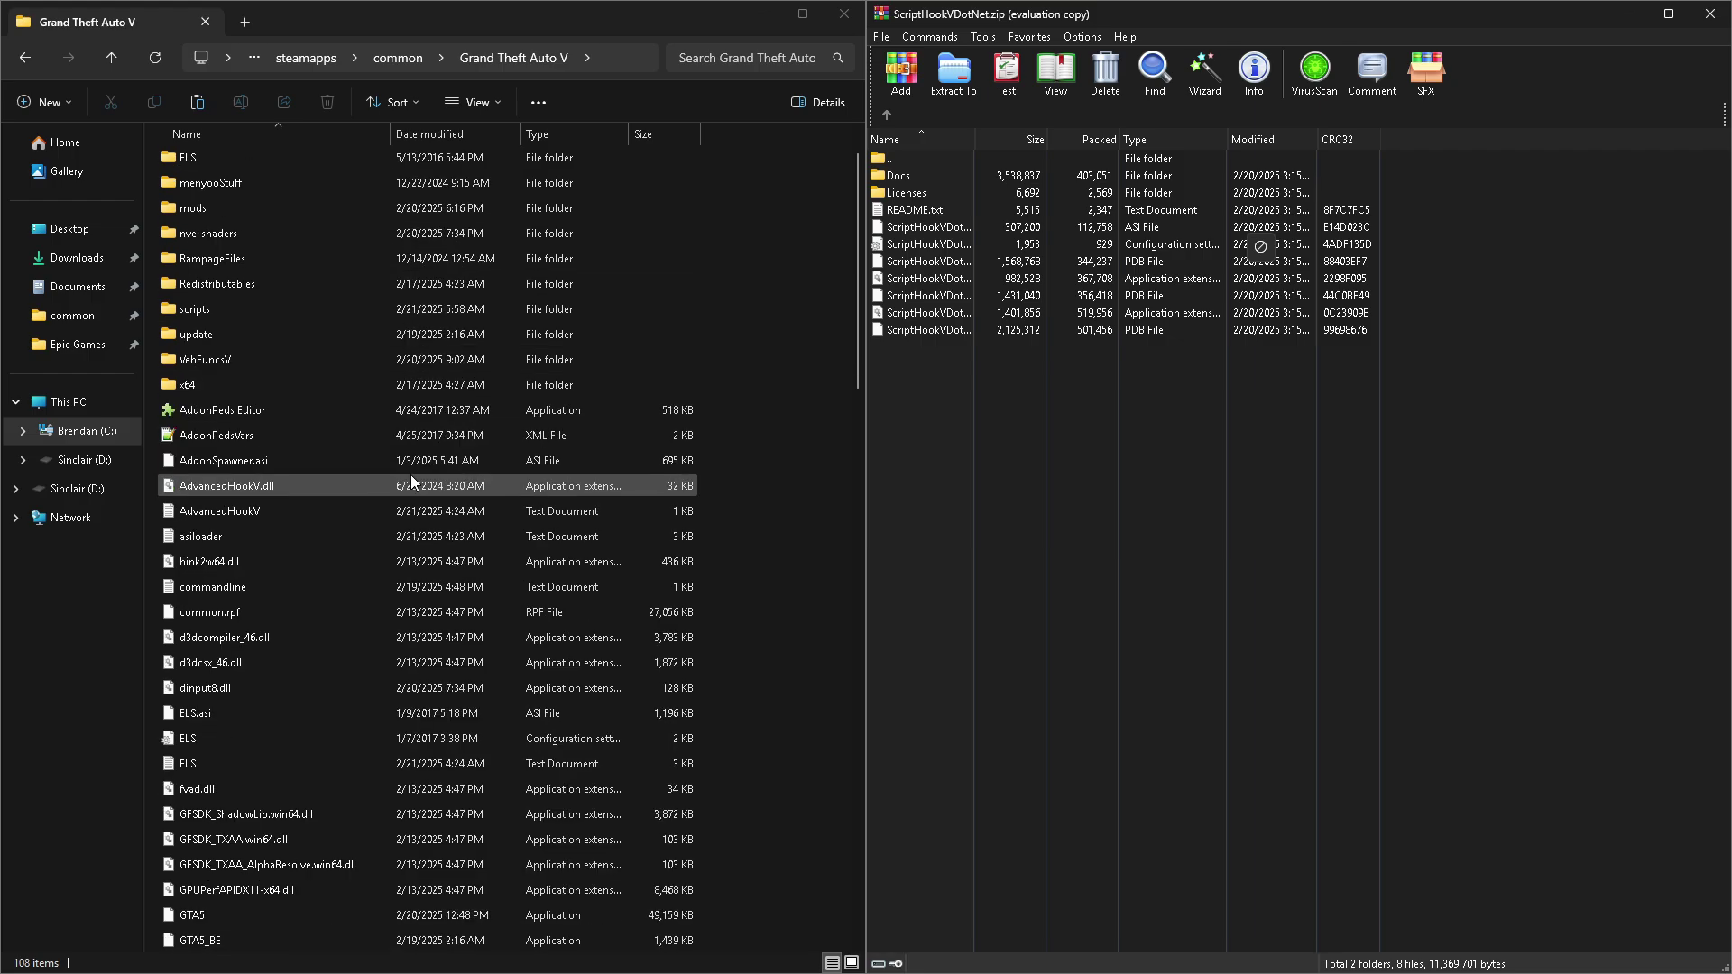
pyautogui.scroll(4, 377, 536)
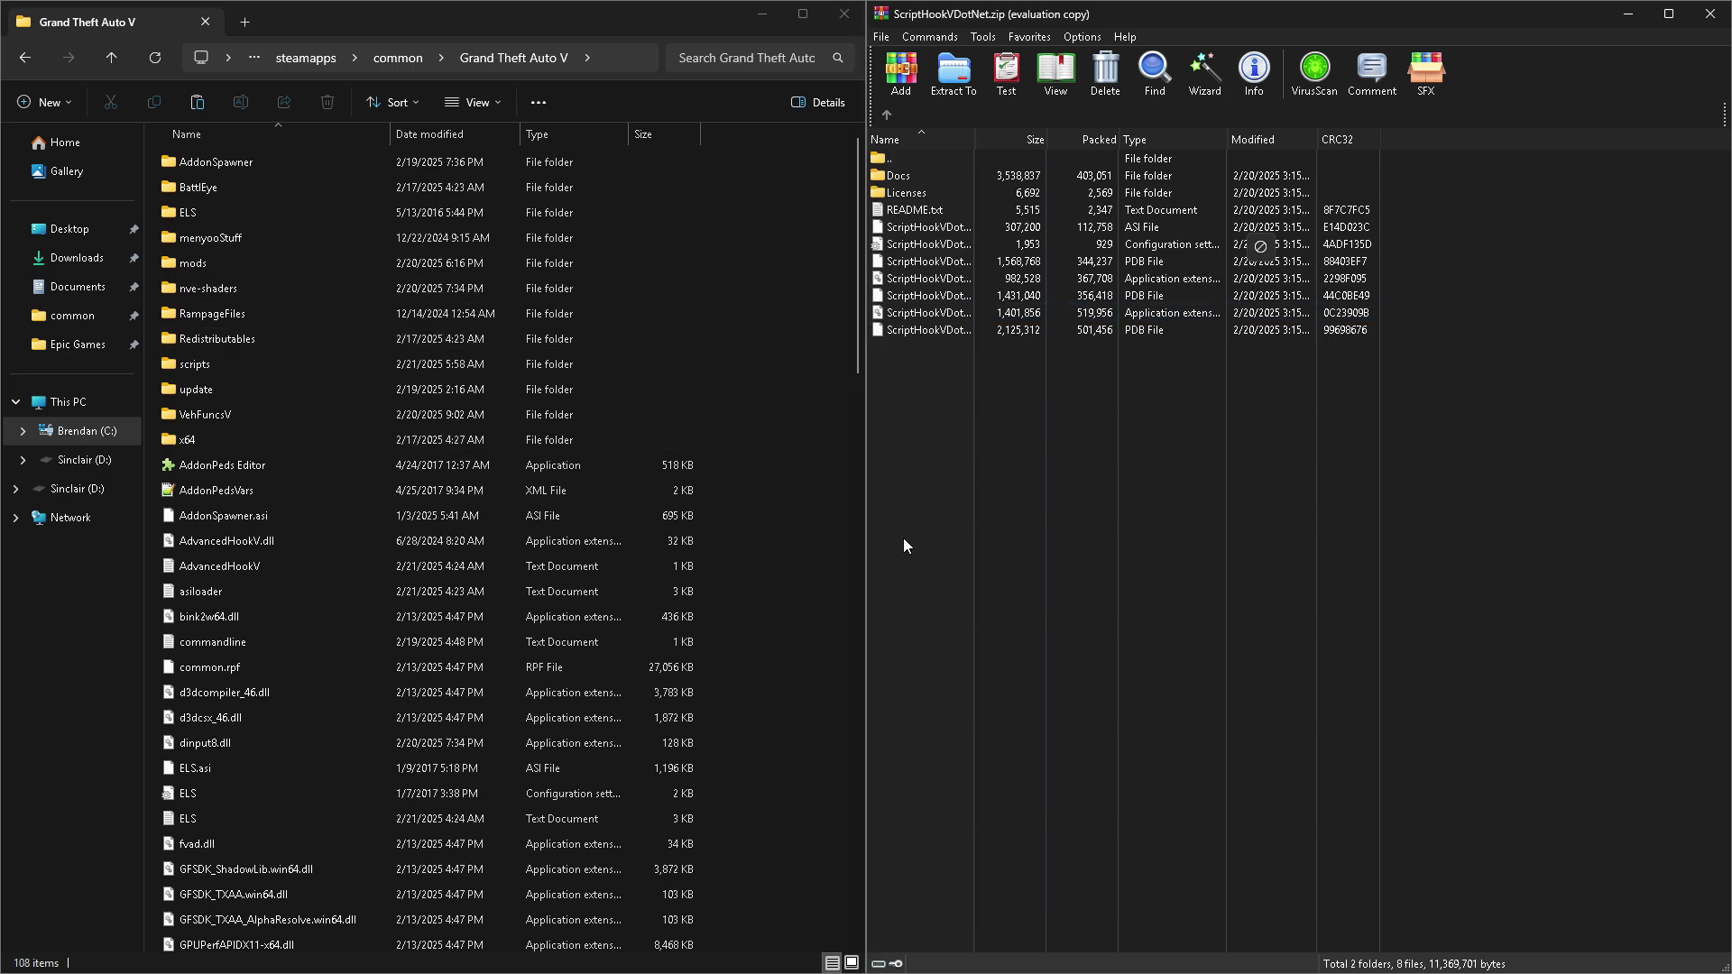
pyautogui.click(844, 14)
# Close the ScriptHookVDotNet archive window, leaving the GTA 5 mod folders on the desktop.
pyautogui.click(1710, 13)
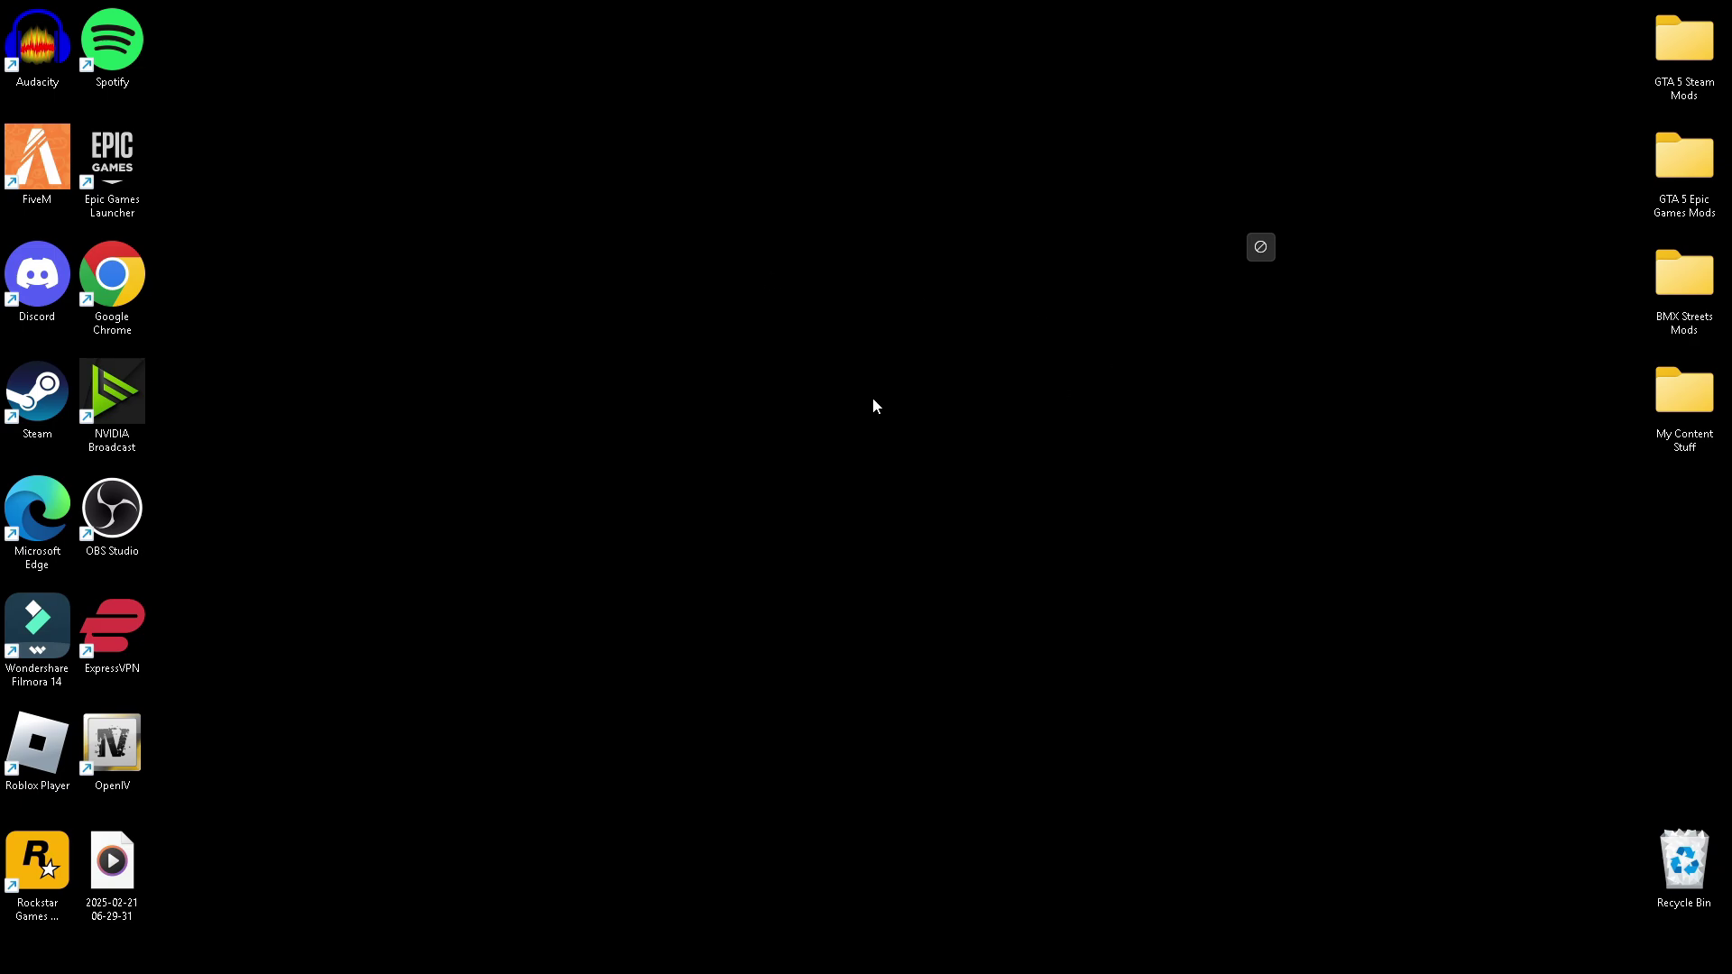
pyautogui.moveTo(1074, 873)
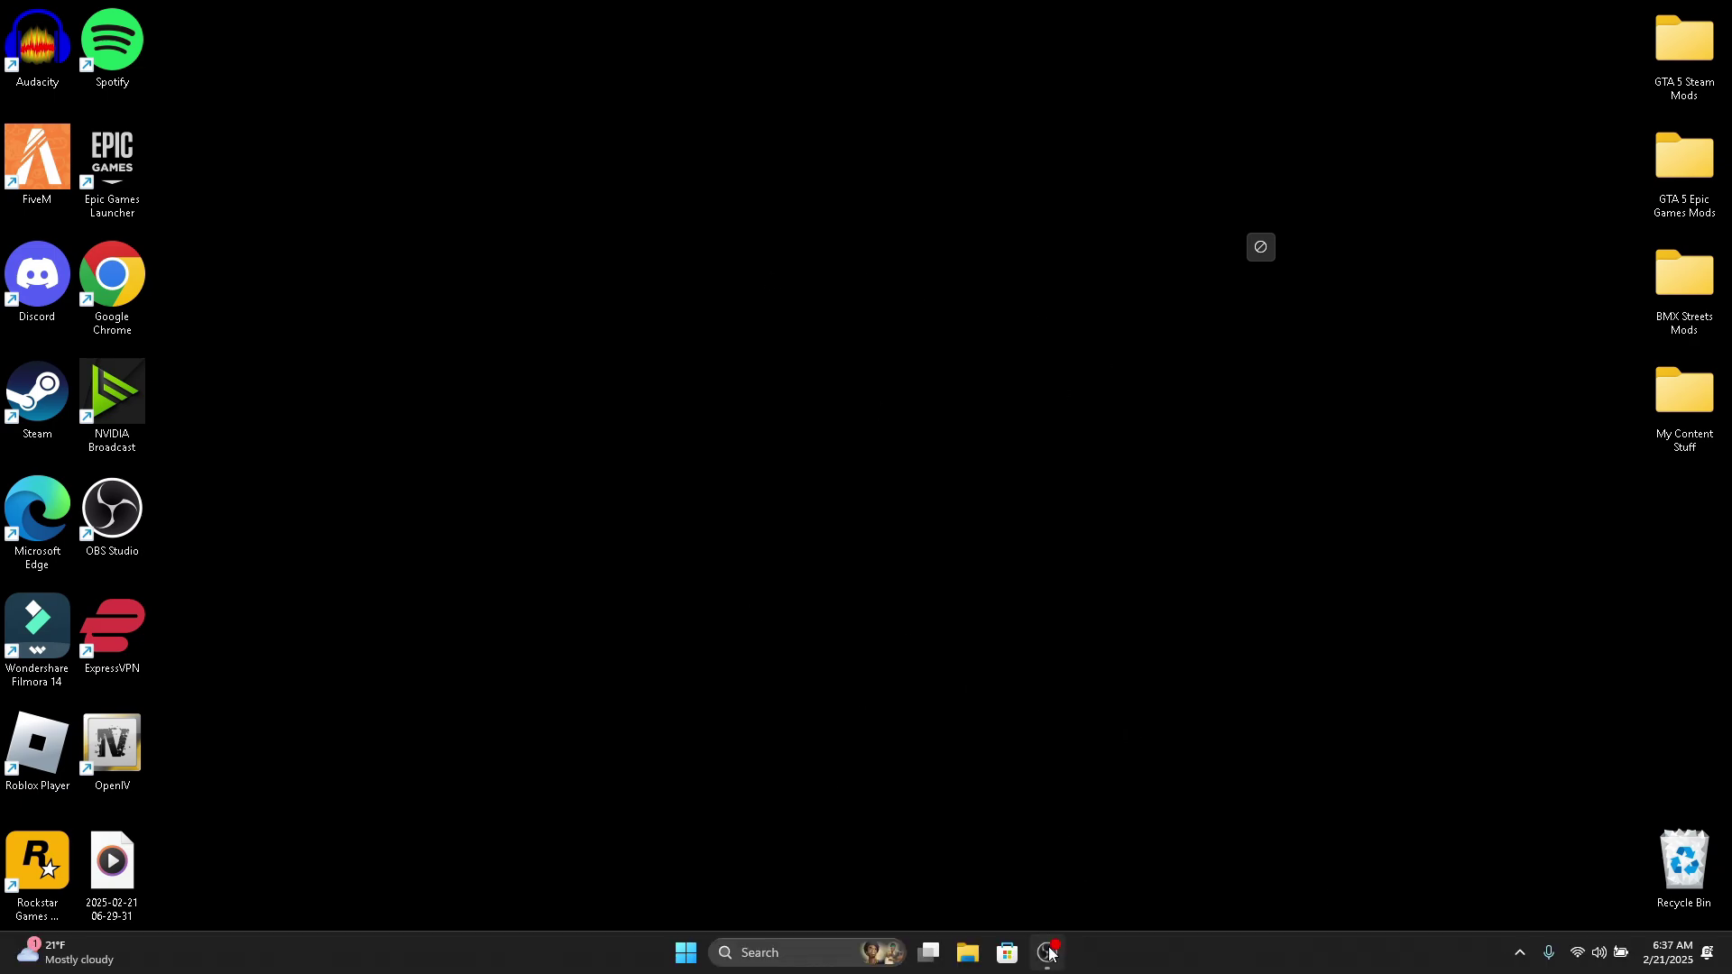